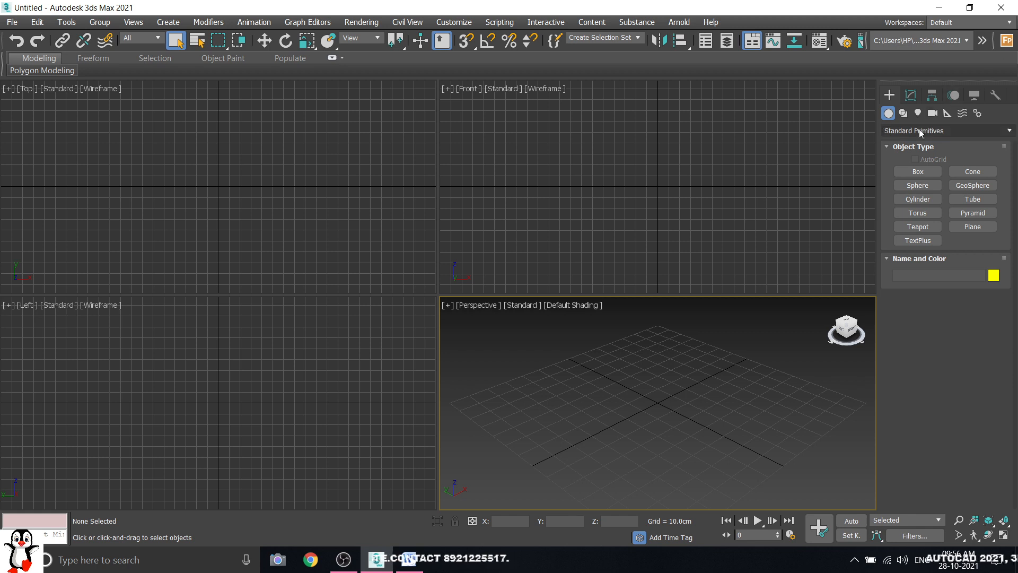
# Undock the Command Panel so it floats over the viewports, and close it.
pyautogui.click(921, 131)
pyautogui.click(920, 134)
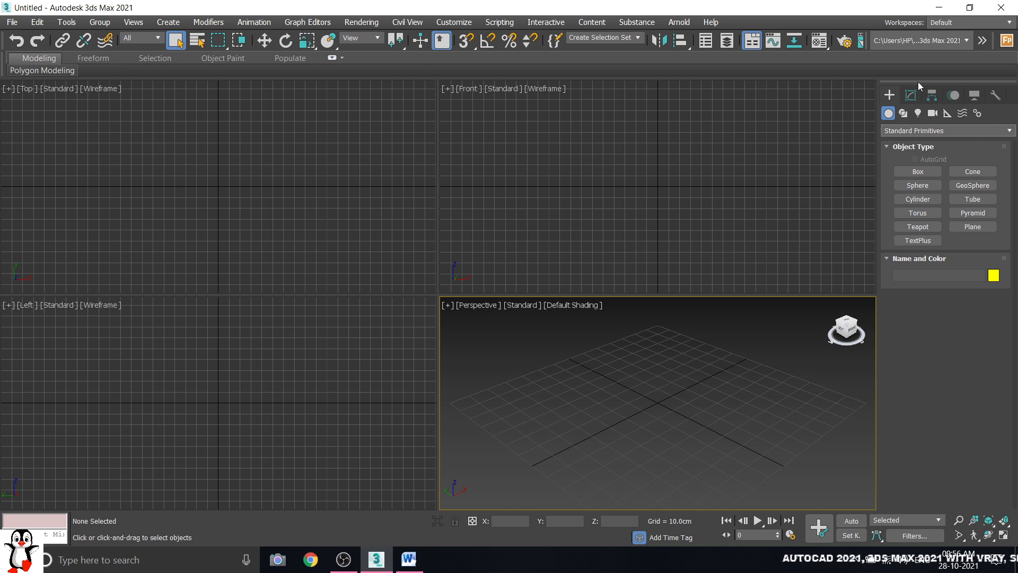
pyautogui.moveTo(918, 81); pyautogui.dragTo(546, 118)
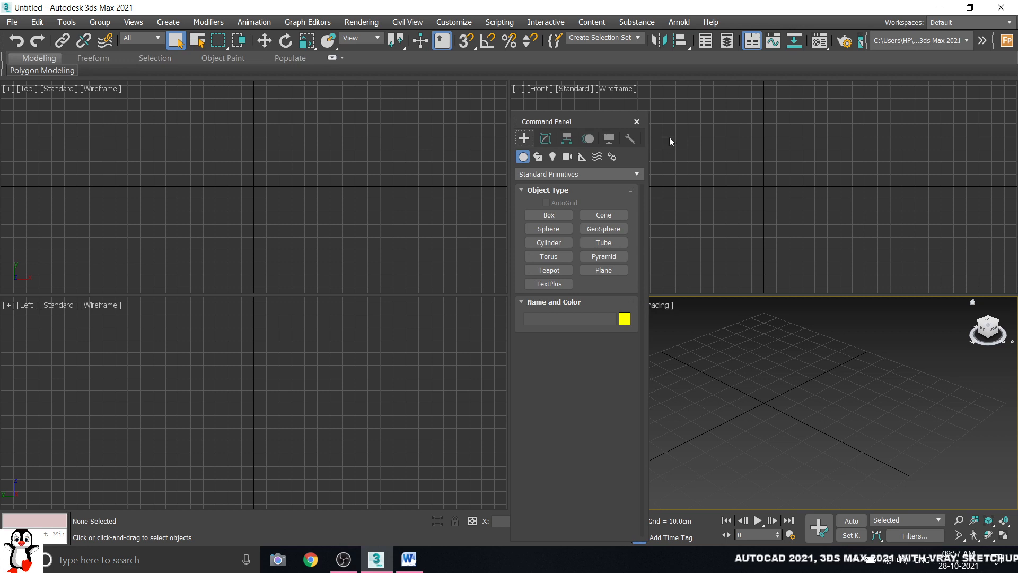
pyautogui.click(637, 122)
pyautogui.click(756, 147)
pyautogui.click(249, 190)
pyautogui.click(265, 371)
pyautogui.click(654, 405)
pyautogui.click(644, 222)
pyautogui.click(265, 250)
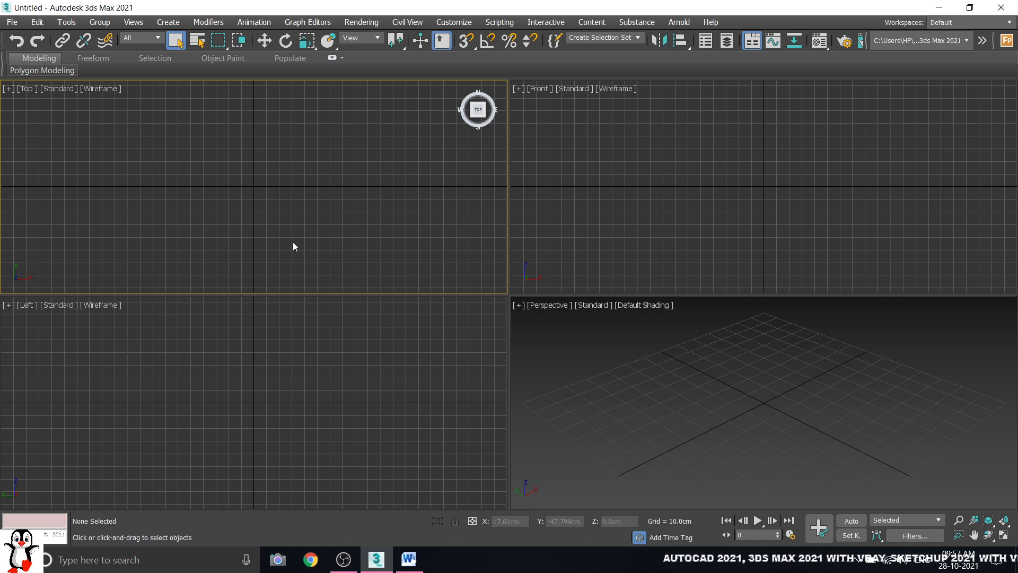
# Show the Command Panel again from the list of available toolbars and panels.
pyautogui.rightClick(761, 20)
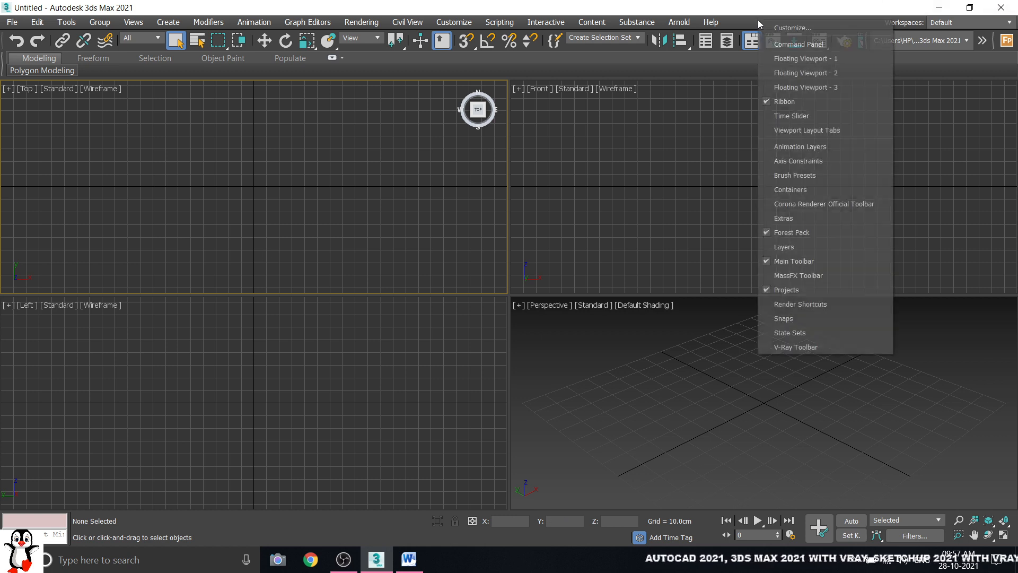
pyautogui.click(605, 170)
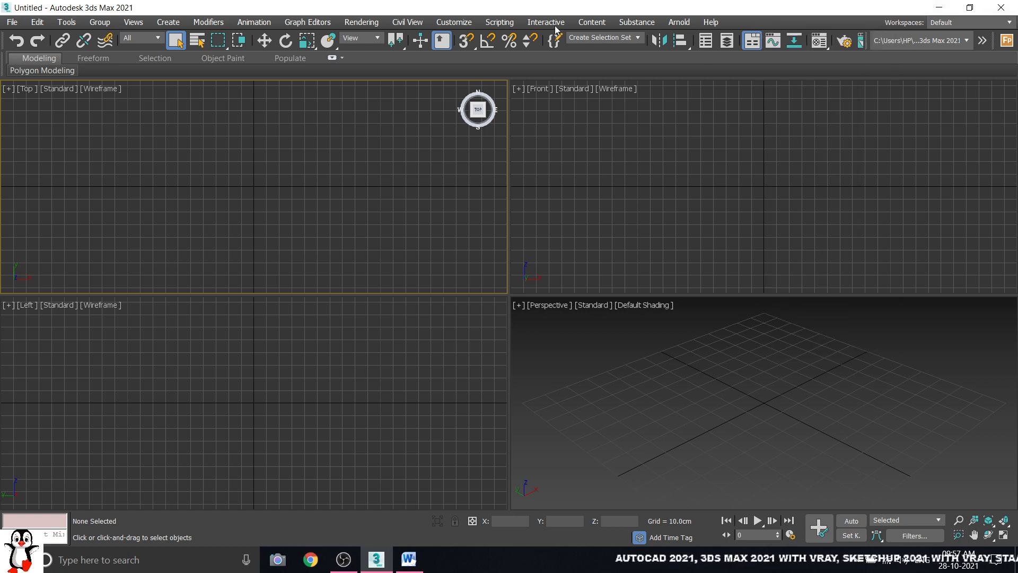
pyautogui.rightClick(520, 23)
pyautogui.click(440, 145)
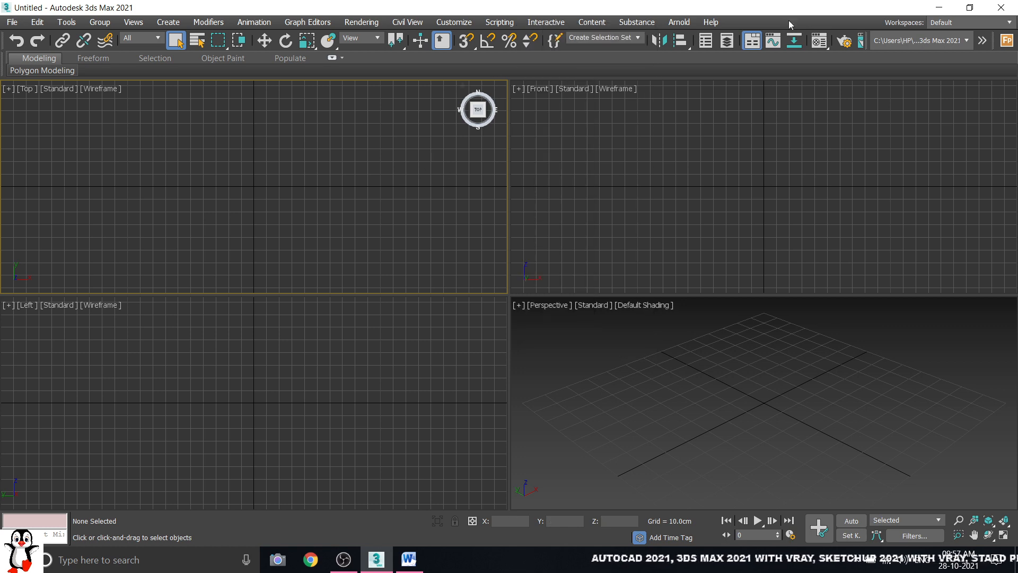
pyautogui.rightClick(735, 22)
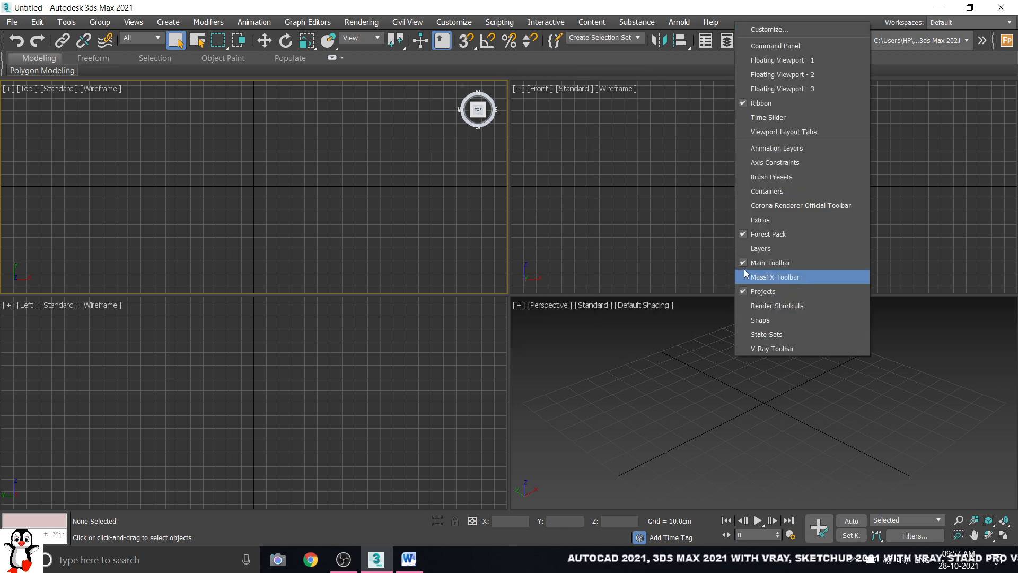
pyautogui.click(686, 372)
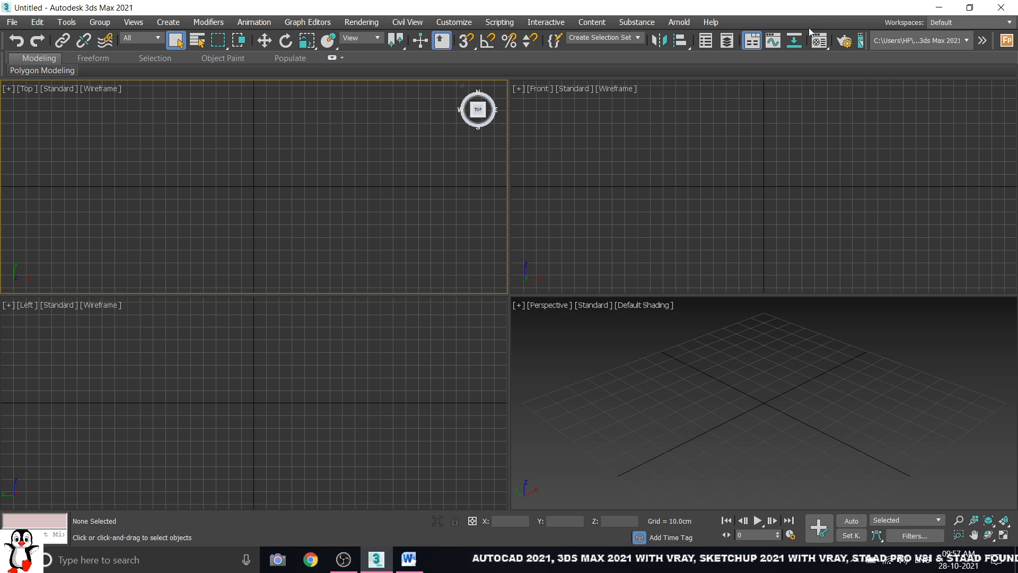
pyautogui.rightClick(278, 21)
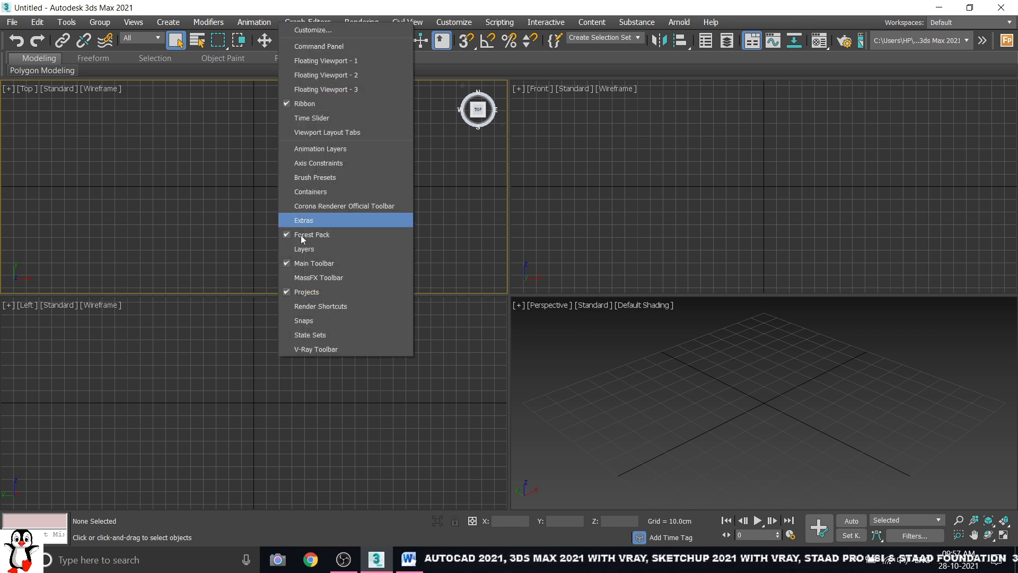
pyautogui.click(790, 211)
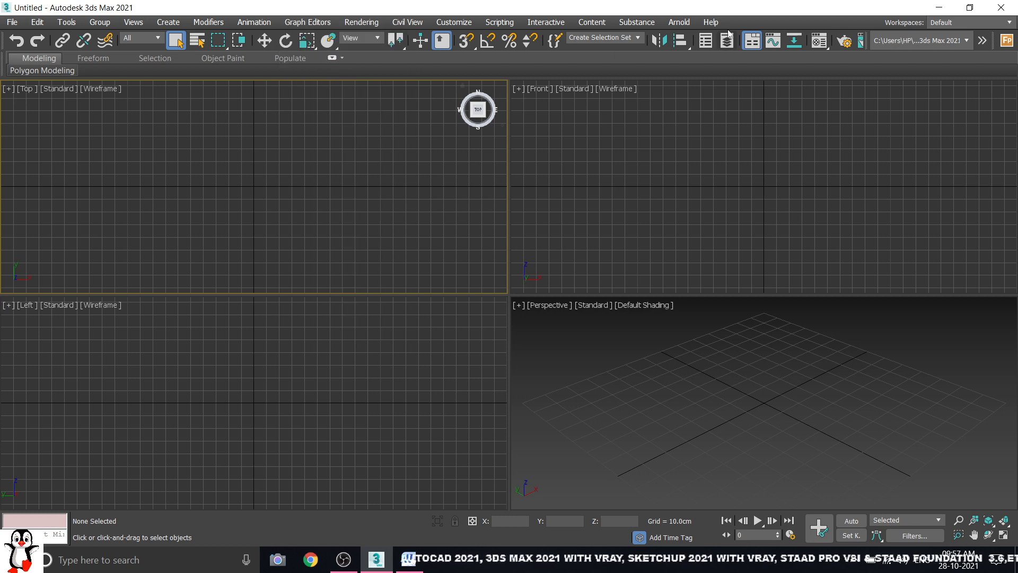
pyautogui.rightClick(696, 22)
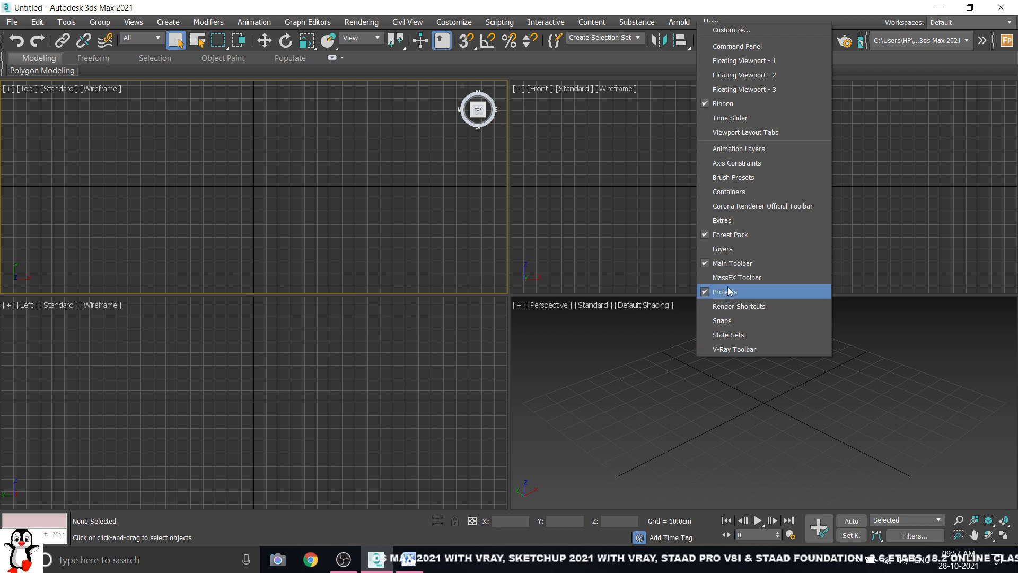
pyautogui.click(723, 46)
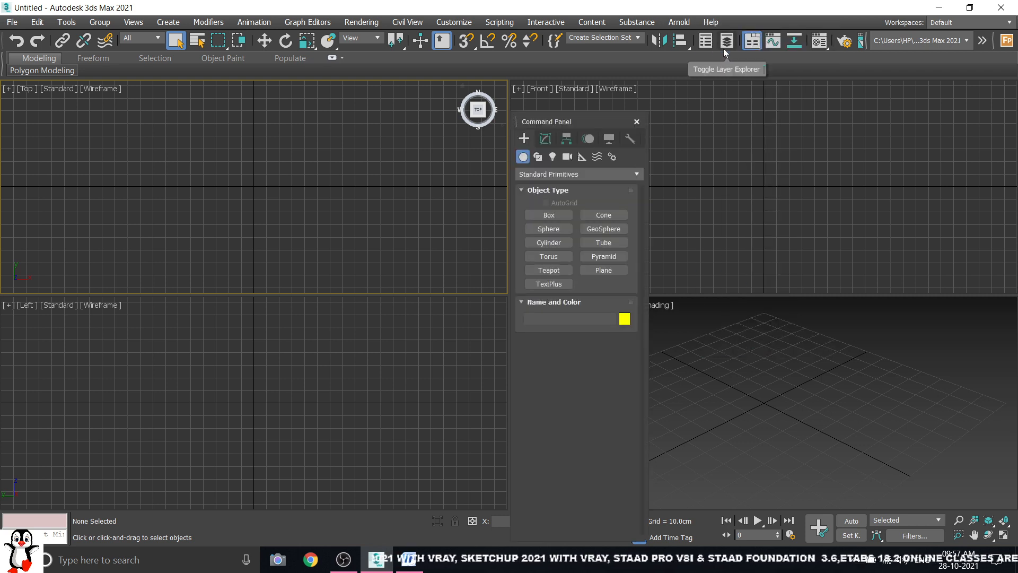
# Try docking the Command Panel on the right and left sides of the viewports, leaving it floating.
pyautogui.moveTo(593, 122); pyautogui.dragTo(597, 97)
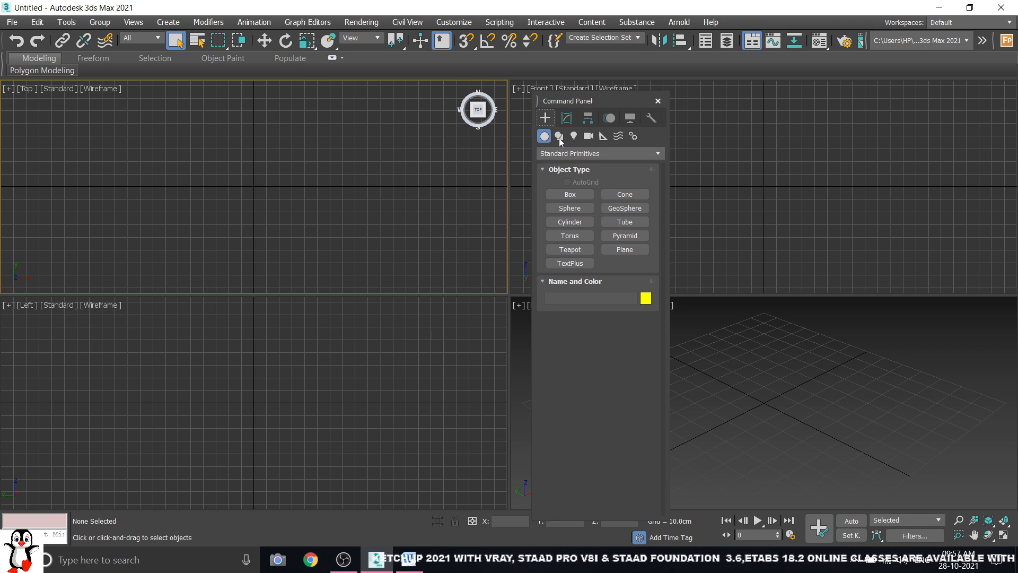
pyautogui.moveTo(565, 100); pyautogui.dragTo(985, 94)
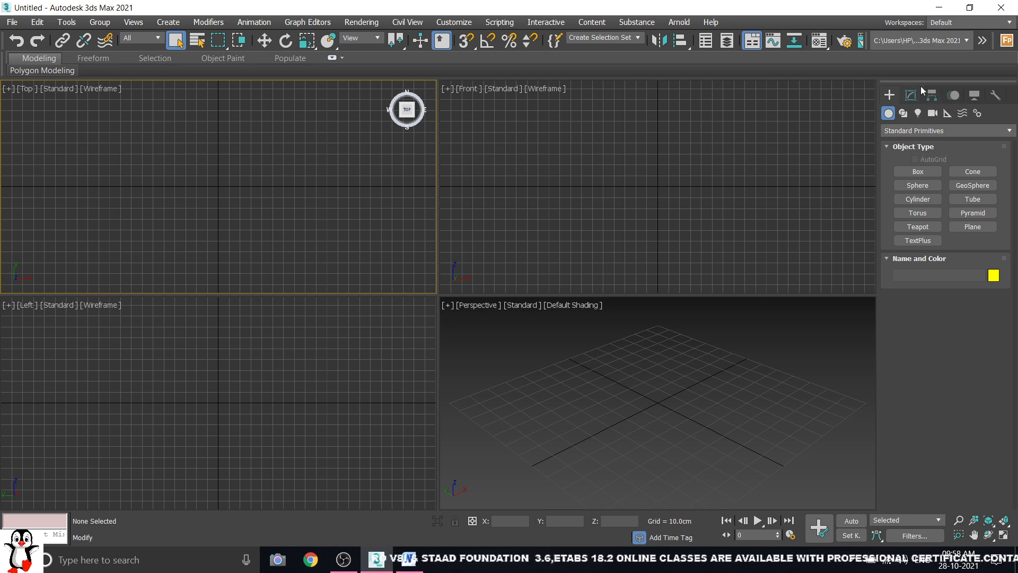
pyautogui.moveTo(919, 81); pyautogui.dragTo(17, 91)
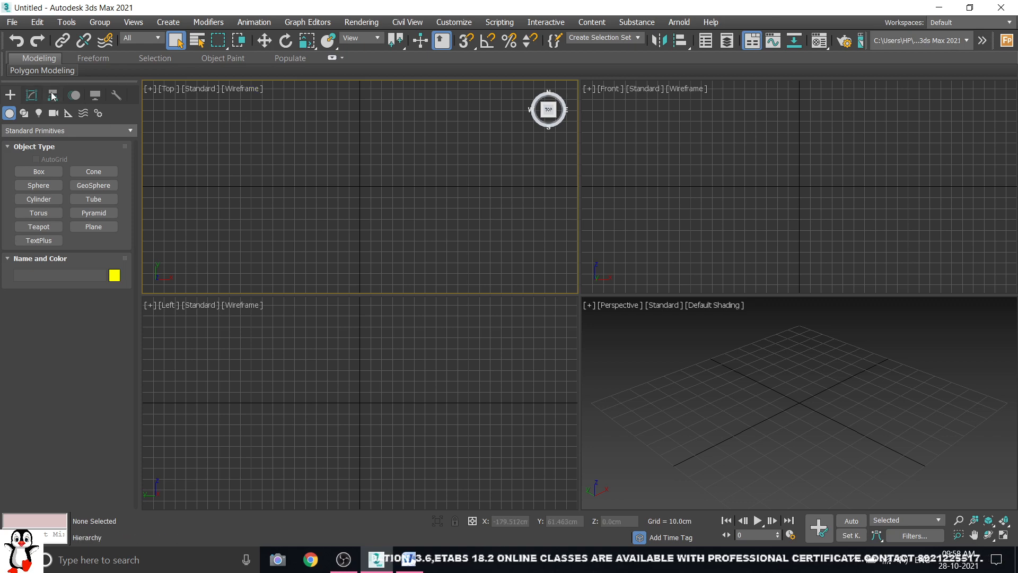
pyautogui.moveTo(55, 82); pyautogui.dragTo(440, 103)
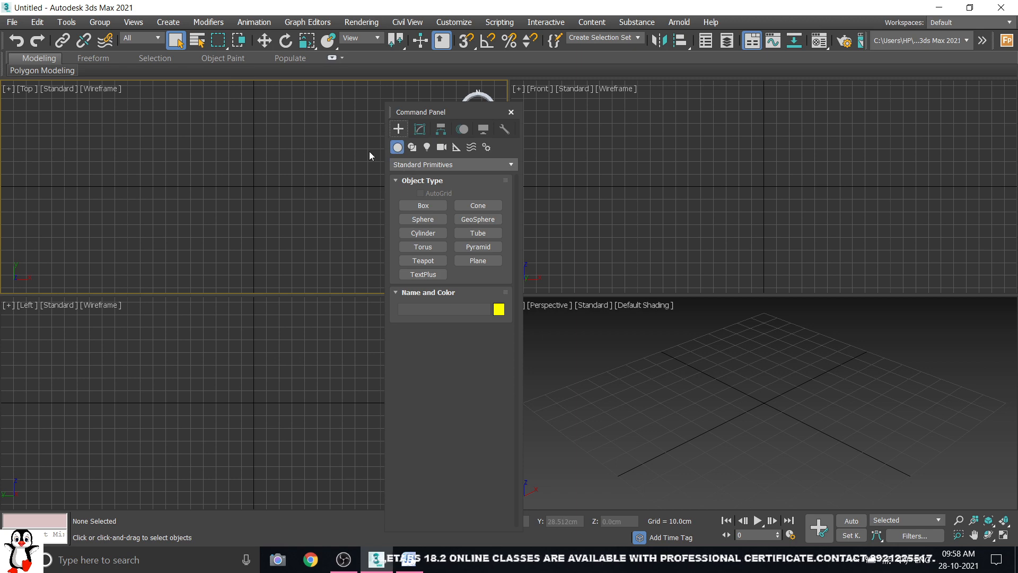
# Dock the floating Command Panel with the Left dock option.
pyautogui.rightClick(395, 114)
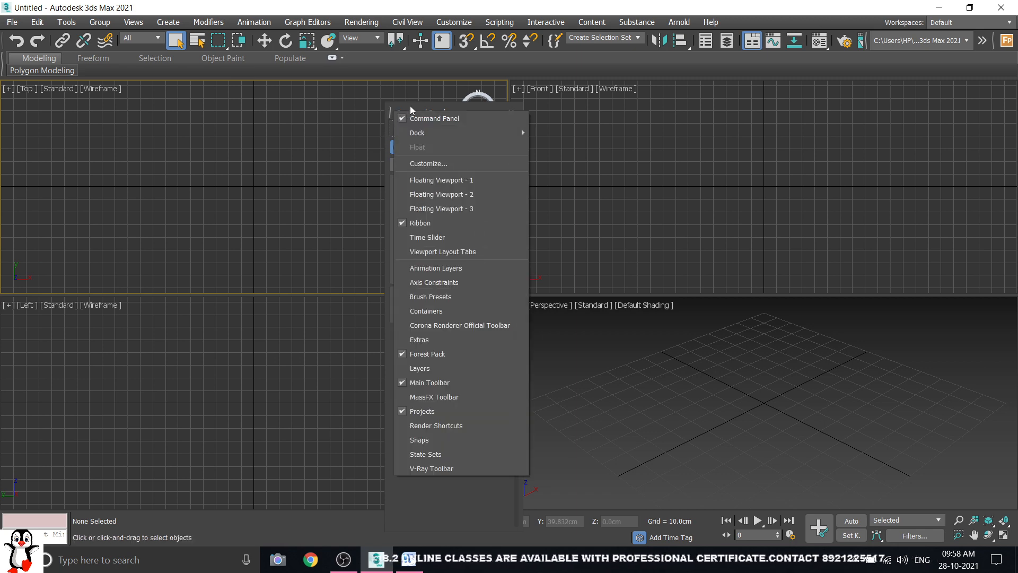
pyautogui.click(424, 110)
pyautogui.rightClick(432, 111)
pyautogui.click(397, 113)
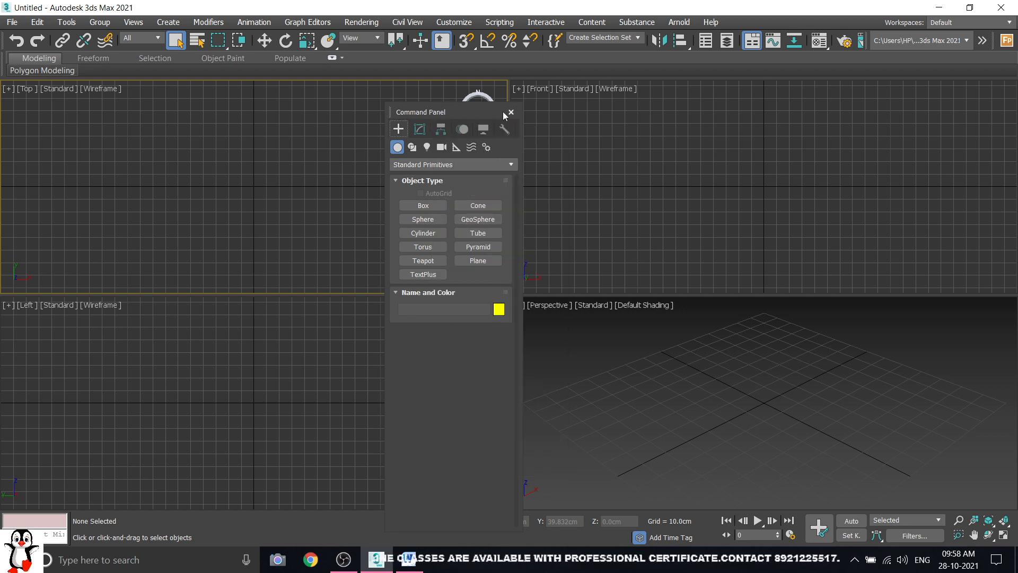
pyautogui.rightClick(447, 111)
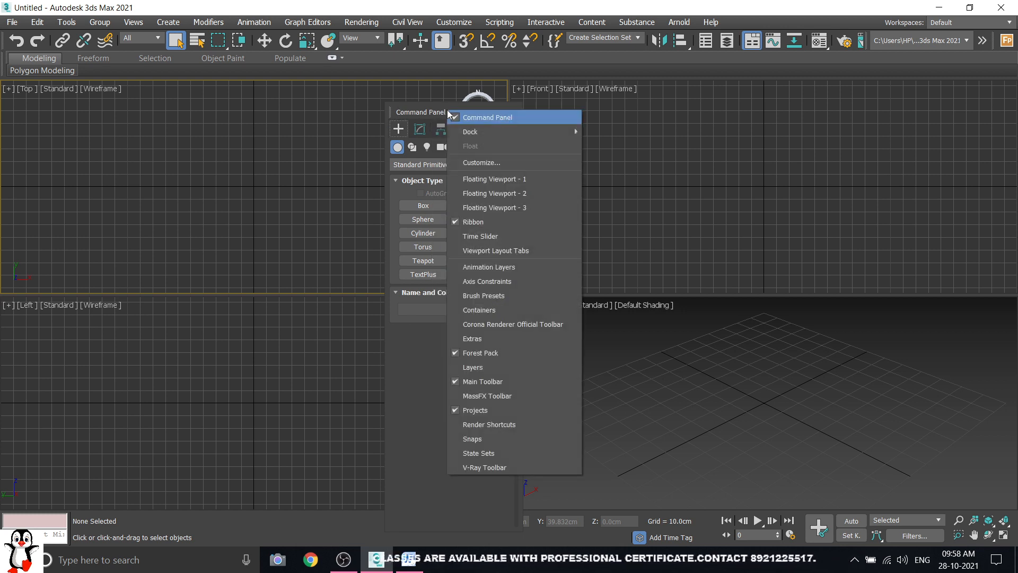
pyautogui.moveTo(466, 132)
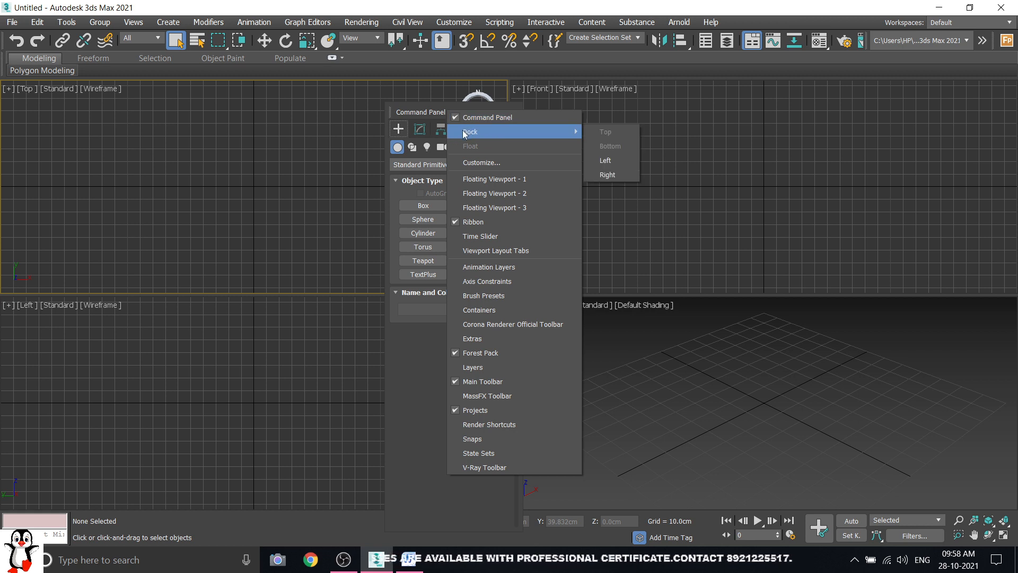
pyautogui.click(616, 160)
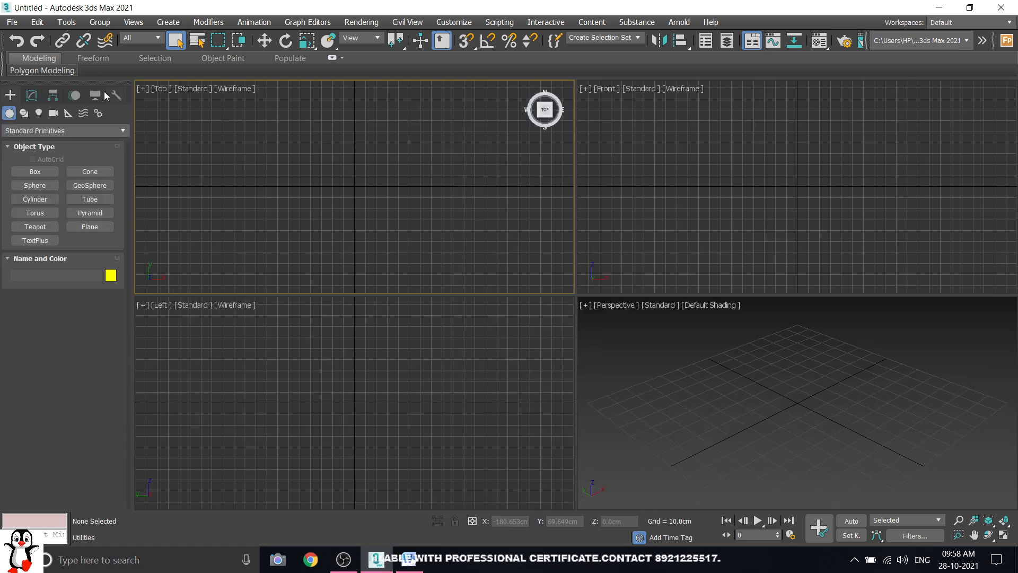
# Move the Command Panel to the opposite side of the viewports with the Right dock option.
pyautogui.rightClick(90, 81)
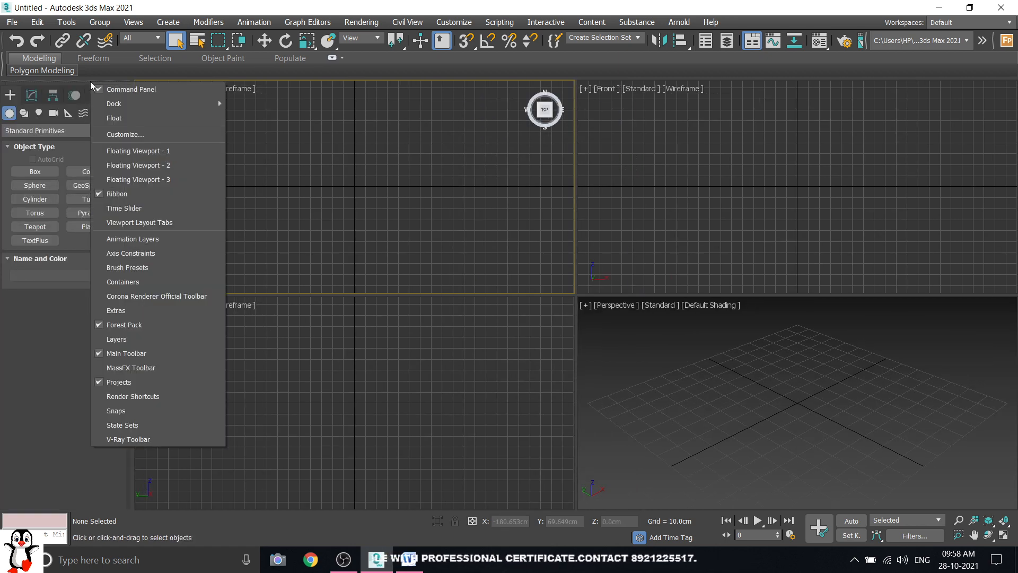
pyautogui.moveTo(106, 103)
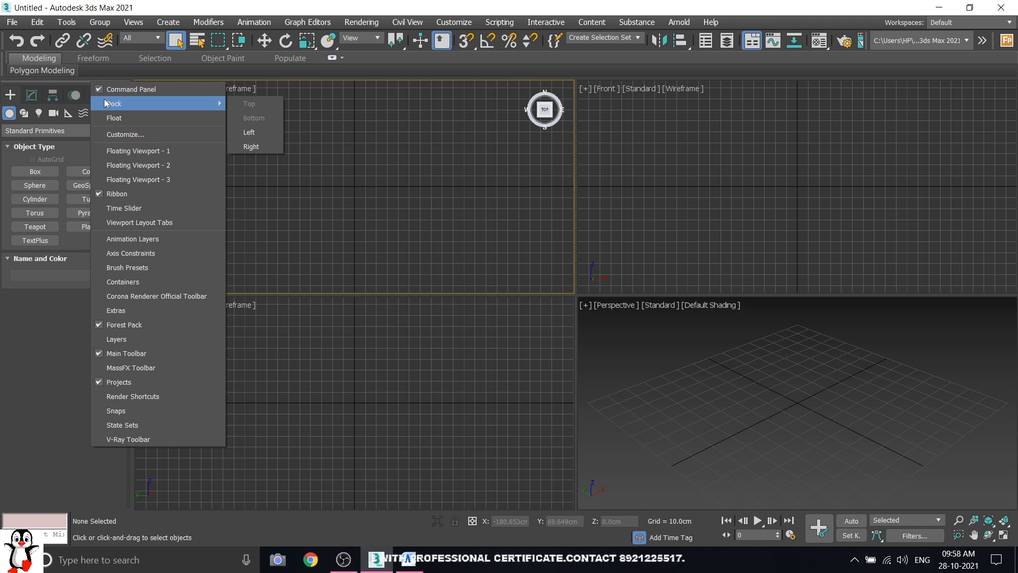
pyautogui.click(256, 148)
pyautogui.click(533, 141)
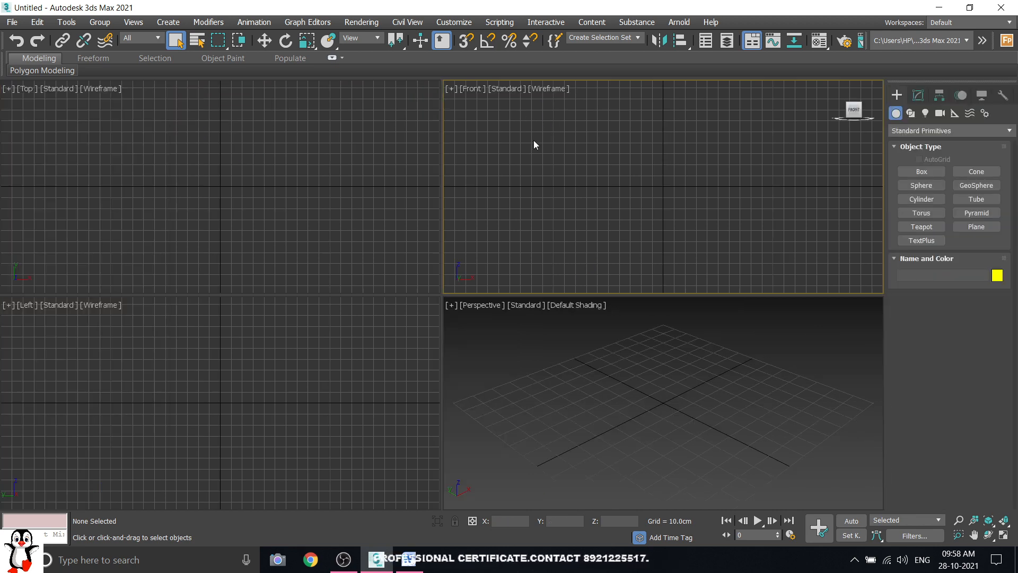
pyautogui.click(273, 158)
pyautogui.click(217, 396)
pyautogui.click(555, 336)
pyautogui.click(528, 205)
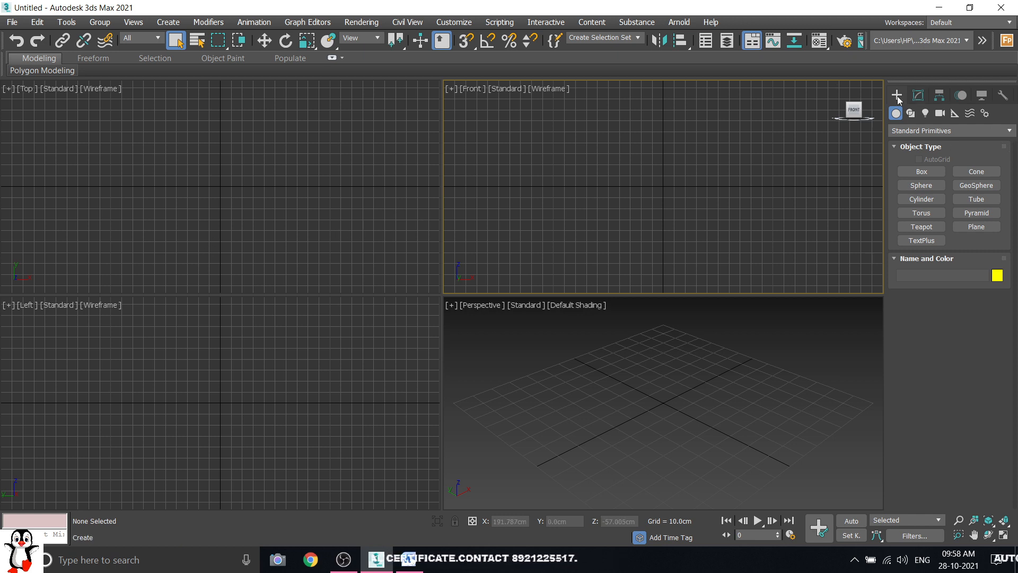
# Look through the Modify, Hierarchy, Display, Utilities and Motion sections of the Command Panel and return to Create.
pyautogui.click(913, 131)
pyautogui.click(914, 129)
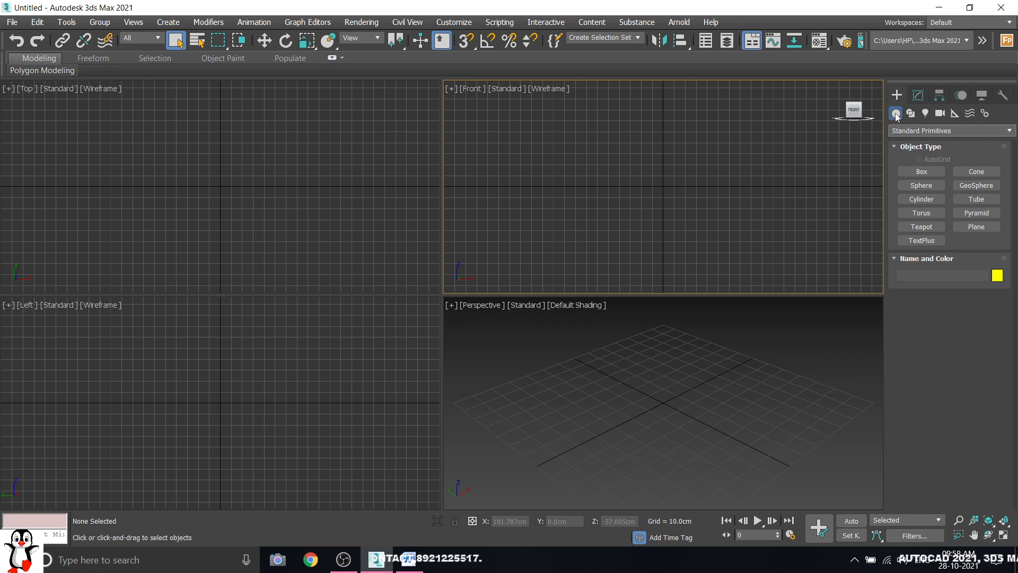
pyautogui.click(926, 96)
pyautogui.click(939, 96)
pyautogui.click(982, 96)
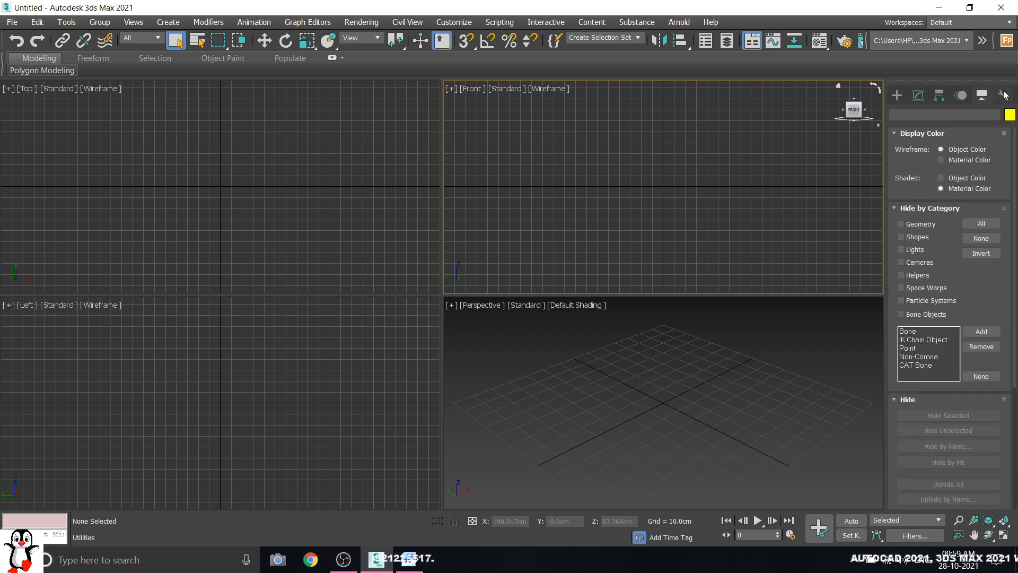
pyautogui.click(1002, 96)
pyautogui.click(961, 95)
pyautogui.click(940, 96)
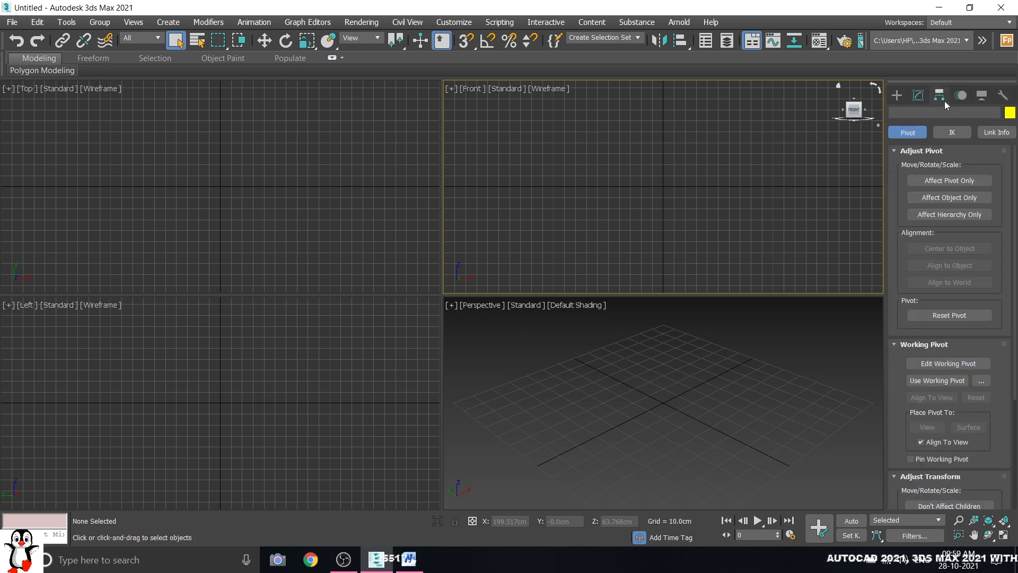
pyautogui.click(897, 96)
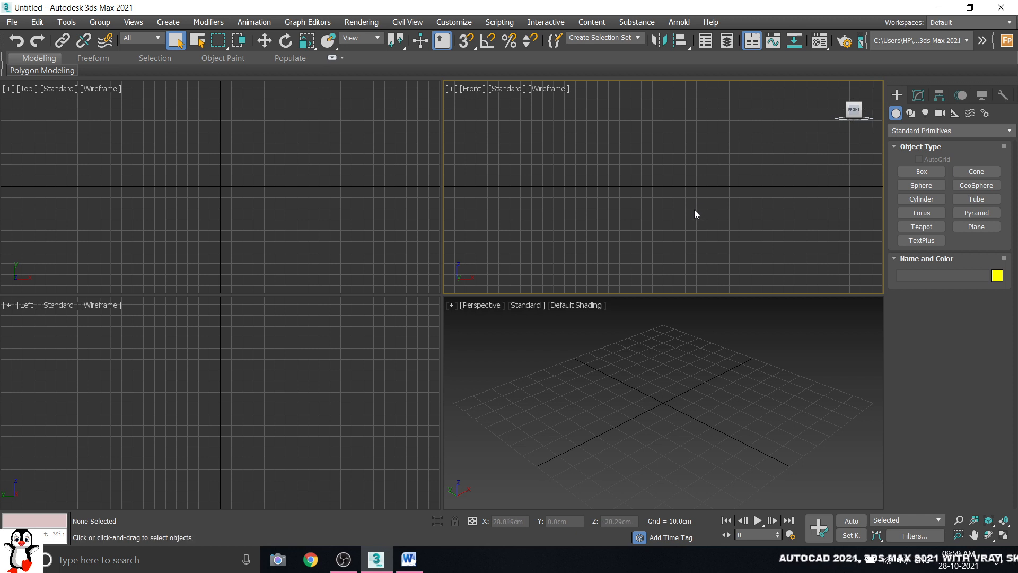
# Examine the subcategory lists for Geometry and Shapes among the creation tools, ending on the Splines object types.
pyautogui.click(900, 131)
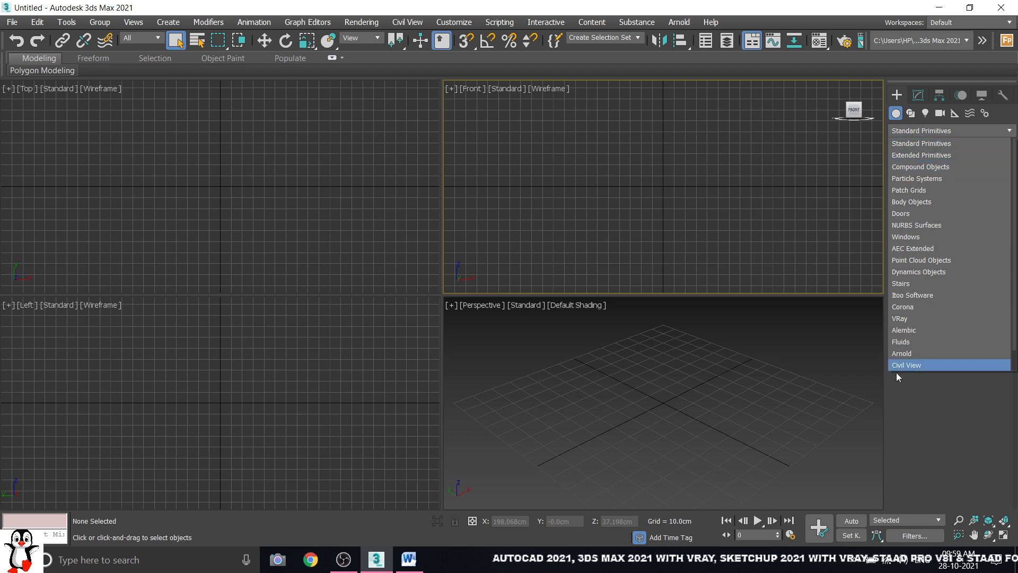
pyautogui.click(918, 374)
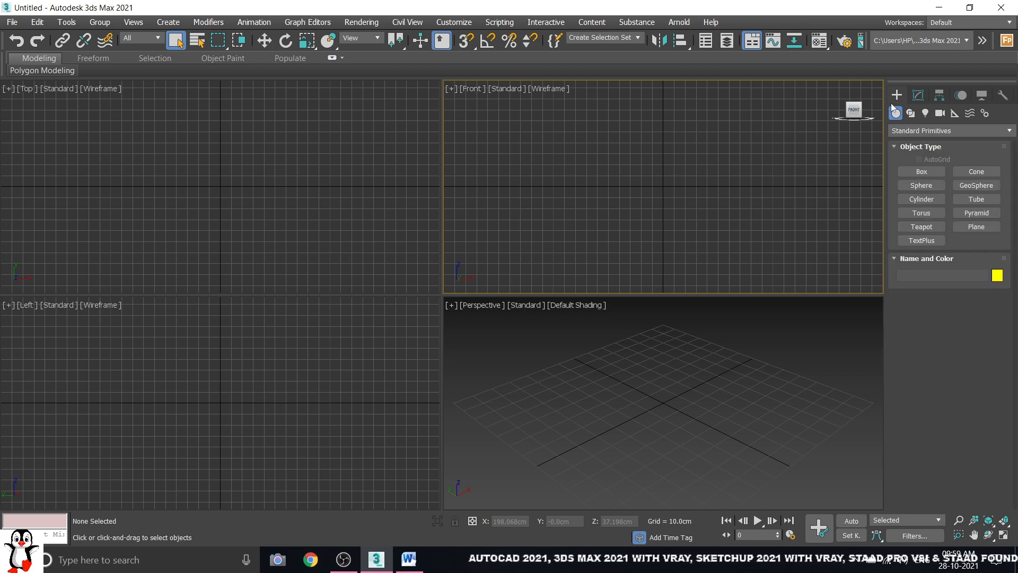
pyautogui.click(912, 113)
pyautogui.click(915, 132)
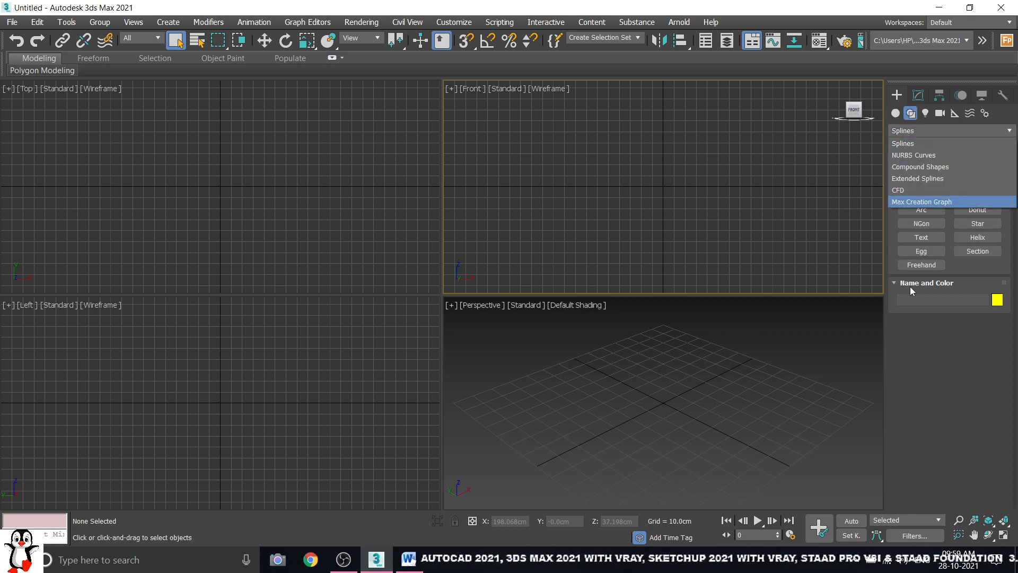
pyautogui.click(917, 329)
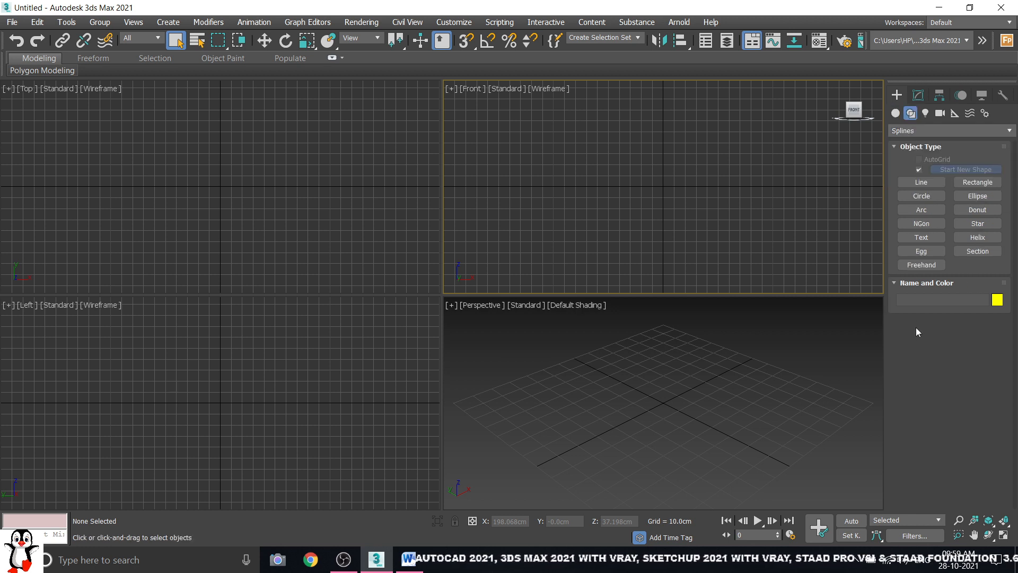
pyautogui.click(896, 113)
pyautogui.click(907, 131)
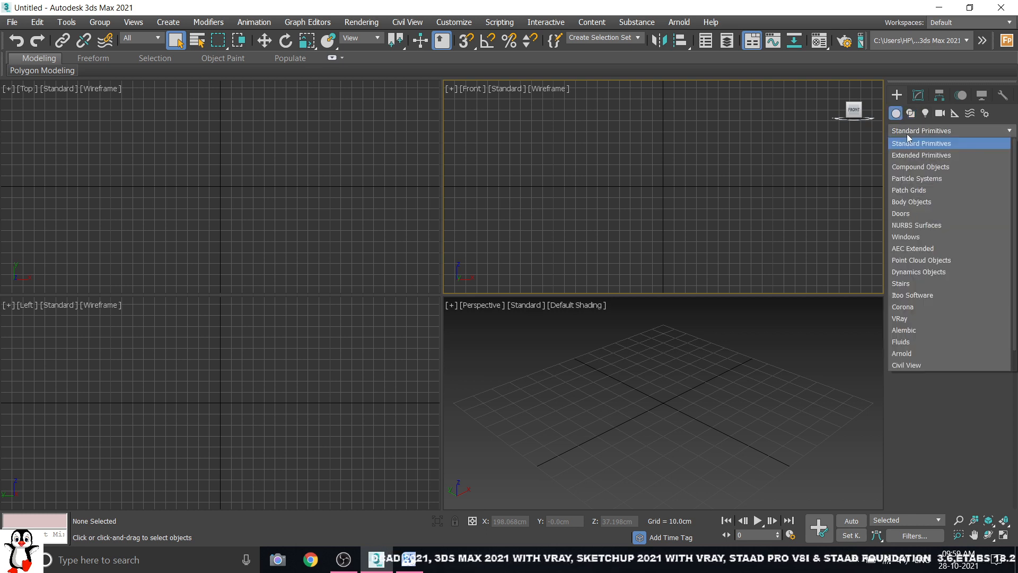
pyautogui.click(910, 113)
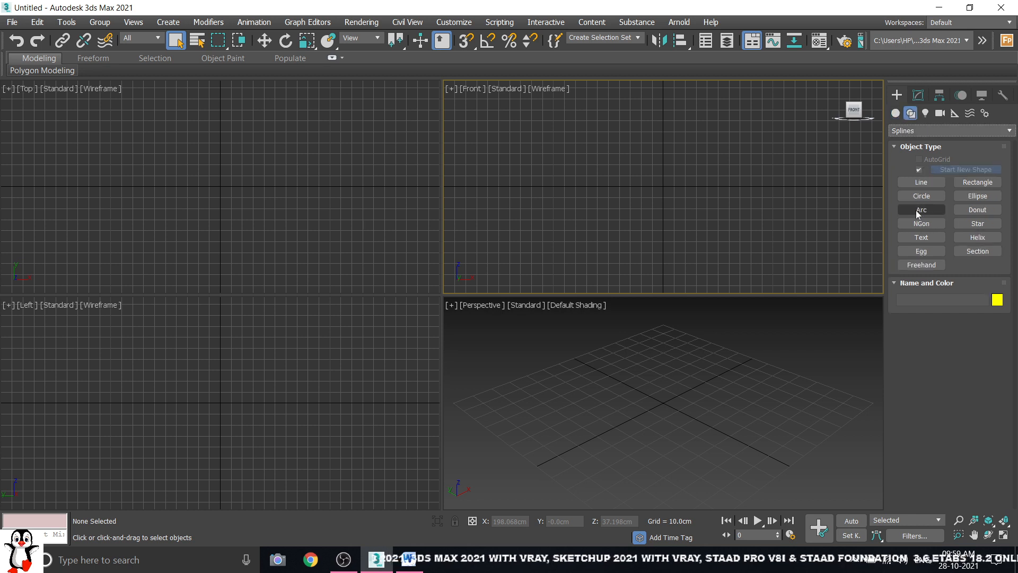
# Browse the Lights and Cameras creation categories, return to Geometry's Standard Primitives and make Perspective the active viewport.
pyautogui.click(895, 113)
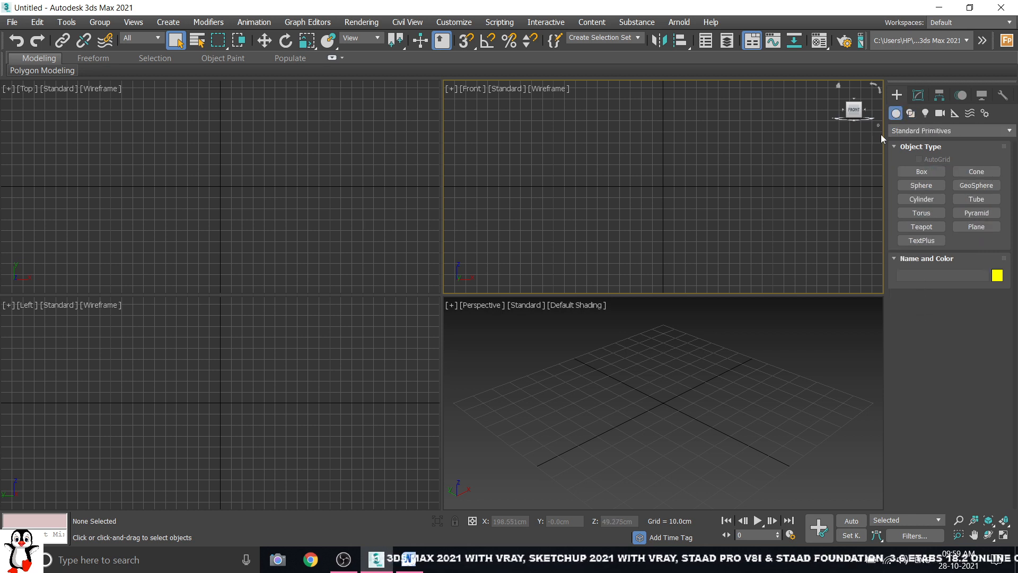
pyautogui.click(918, 130)
pyautogui.click(913, 143)
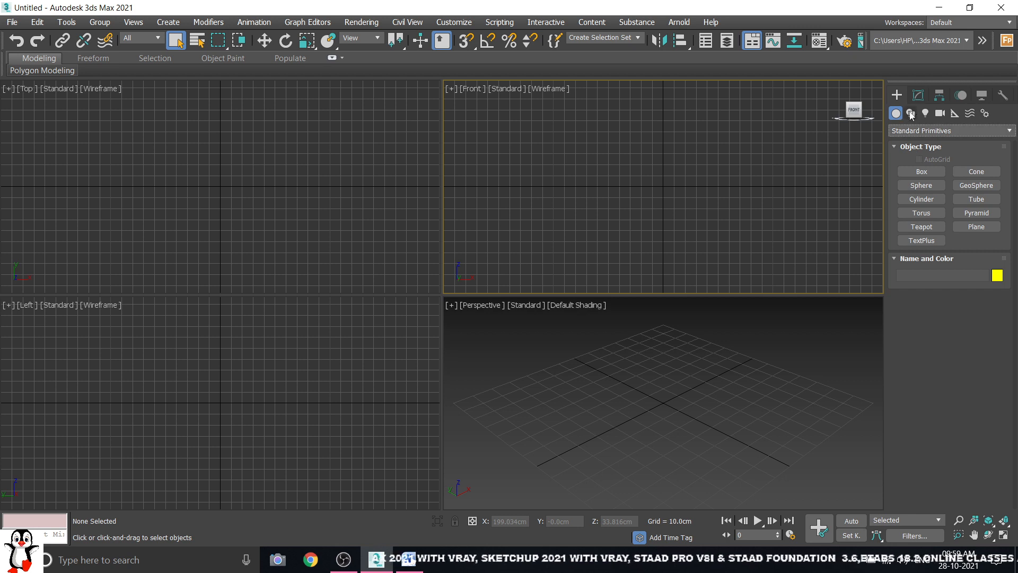
pyautogui.click(926, 114)
pyautogui.click(926, 114)
pyautogui.click(941, 114)
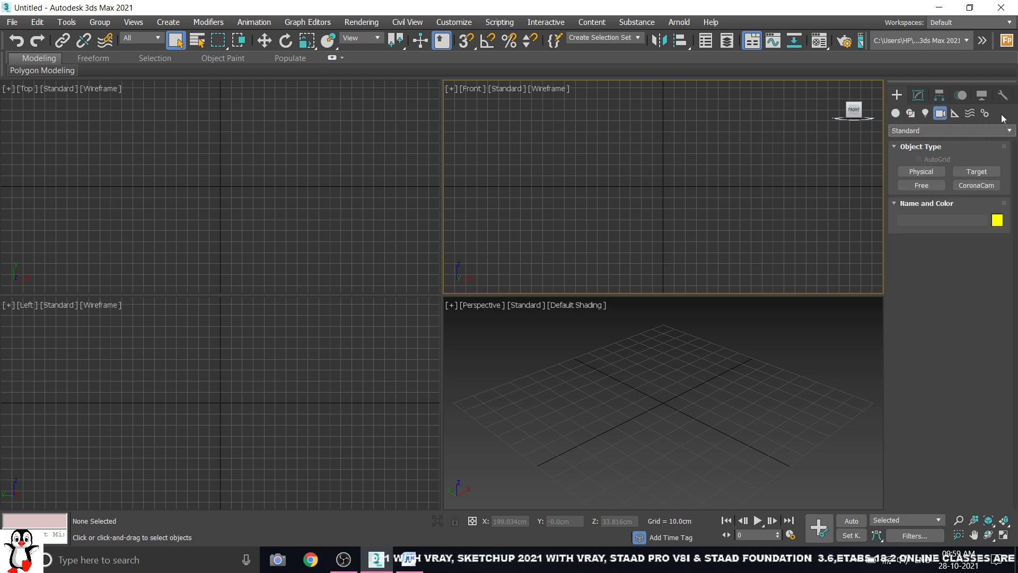
pyautogui.click(896, 113)
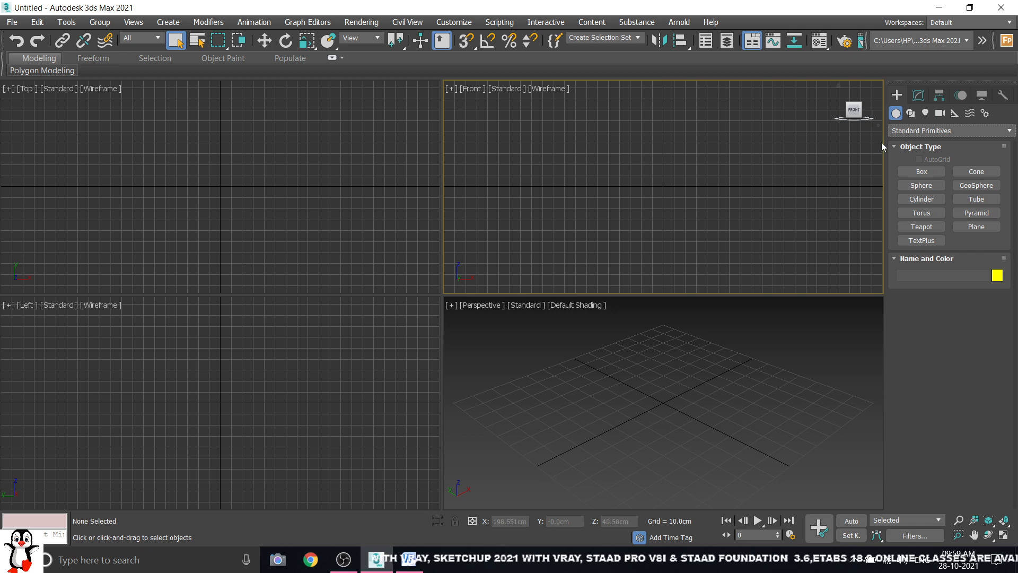
pyautogui.click(695, 434)
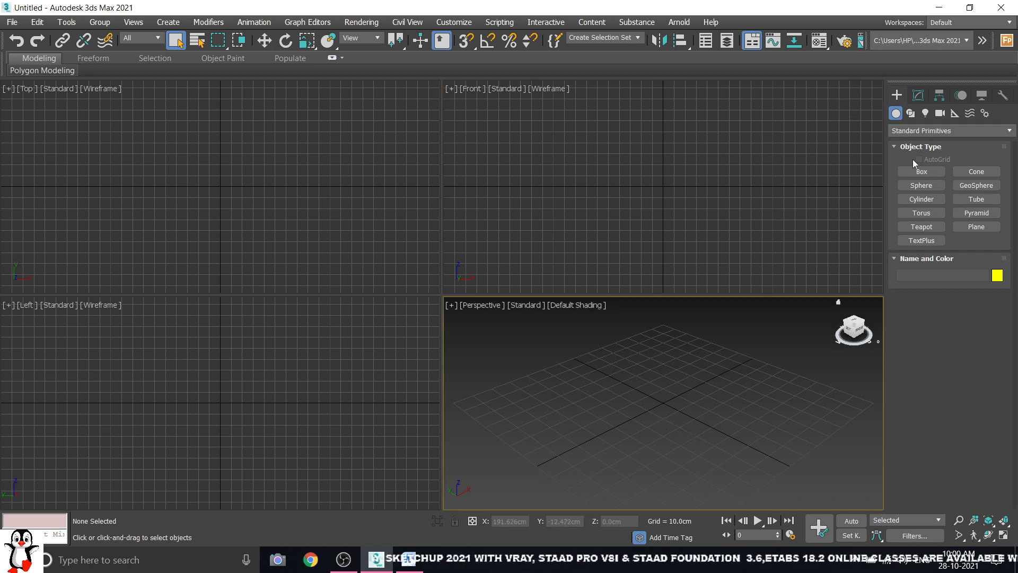
# Collapse the Object Type and Name and Color rollouts and expand both again.
pyautogui.click(901, 147)
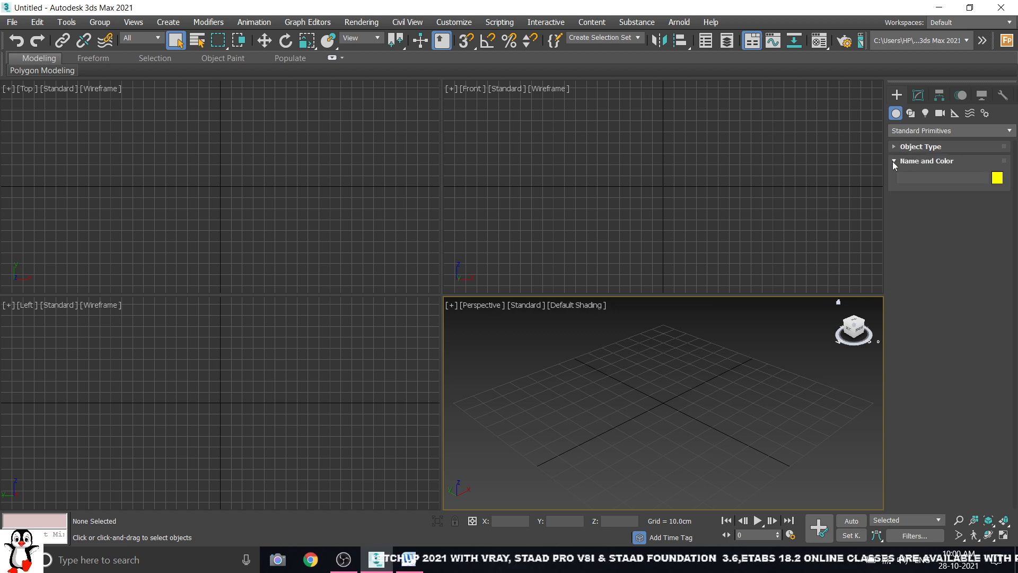
pyautogui.click(894, 161)
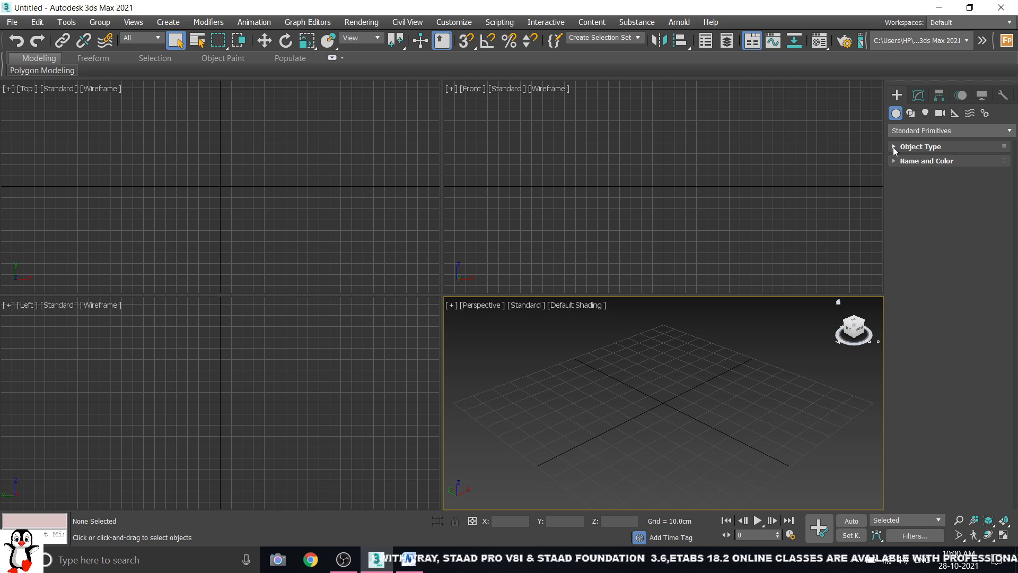
pyautogui.click(895, 147)
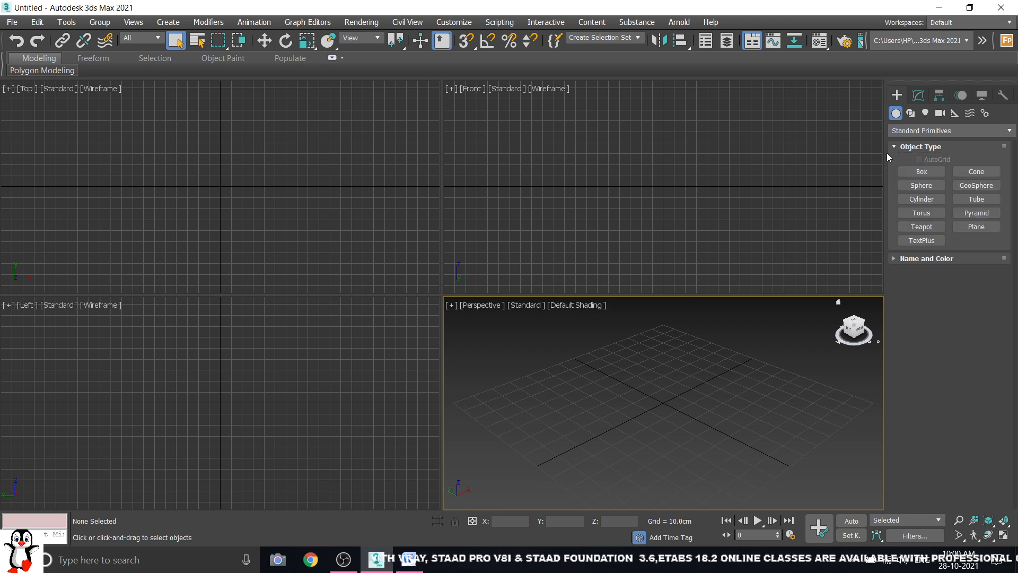
pyautogui.click(895, 259)
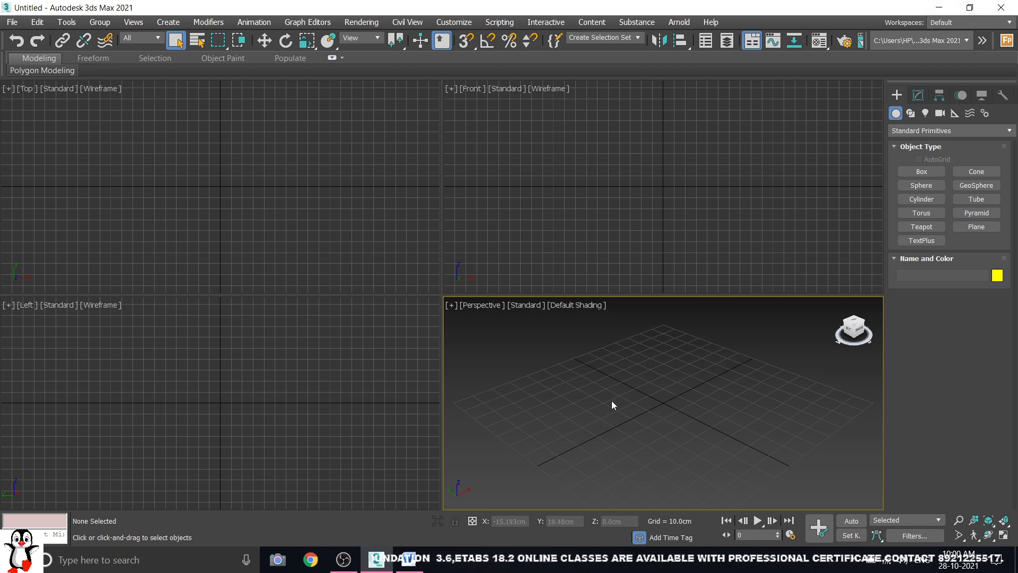
# Maximize the Perspective viewport with the Box tool active and leave the tool.
pyautogui.click(922, 172)
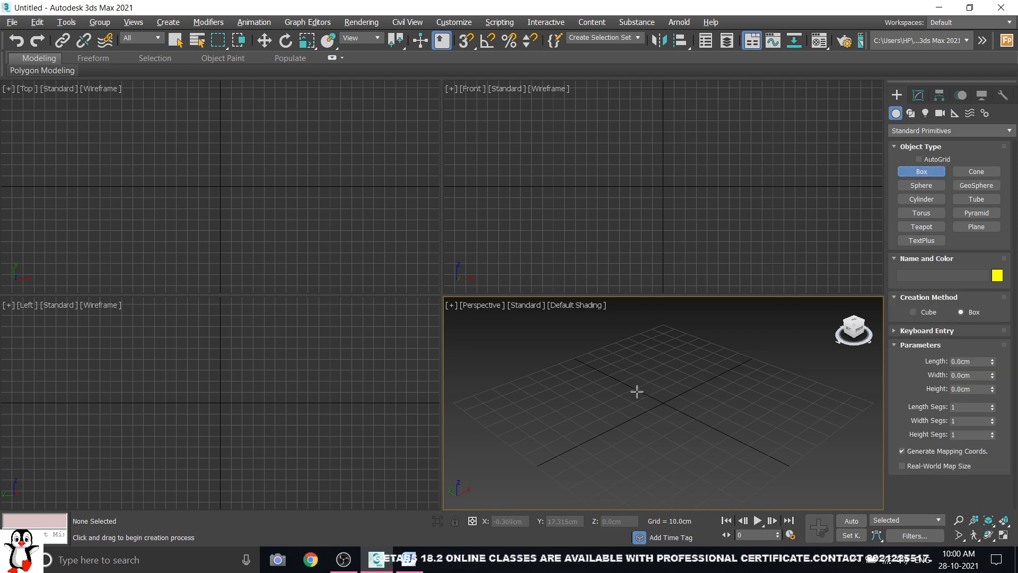
pyautogui.hotkey('alt', 'w')
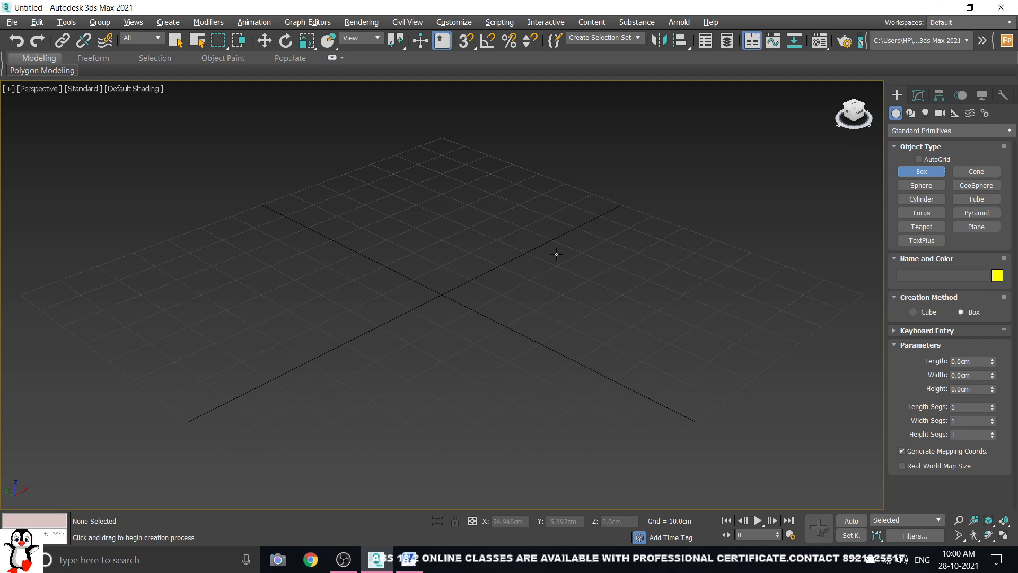
pyautogui.rightClick(536, 262)
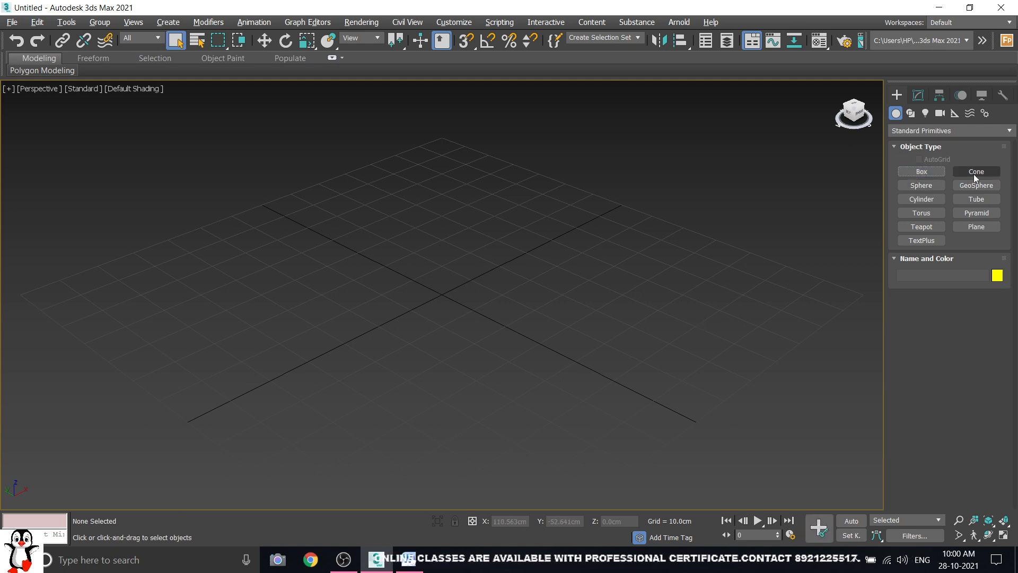
pyautogui.click(922, 172)
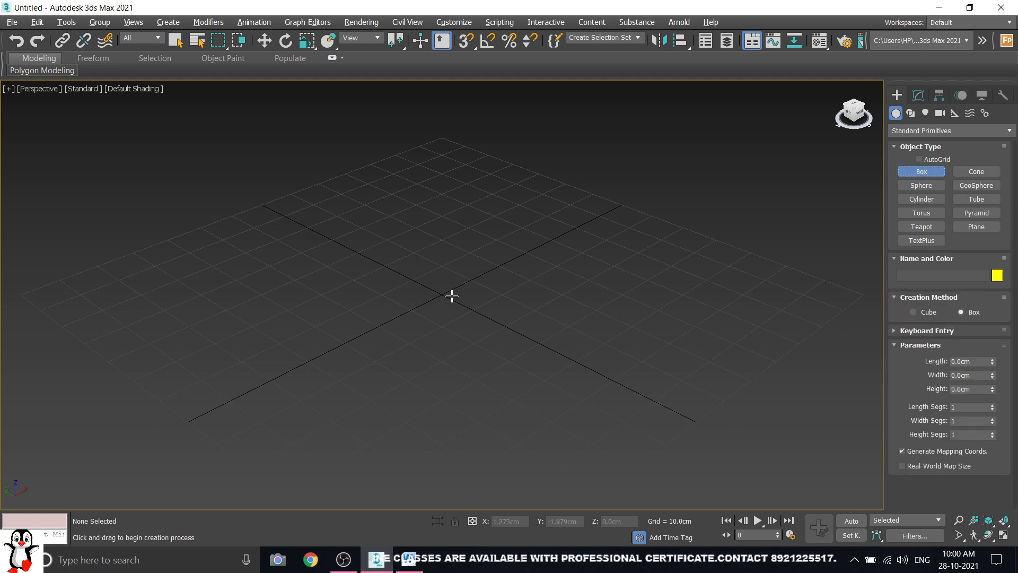
pyautogui.rightClick(452, 296)
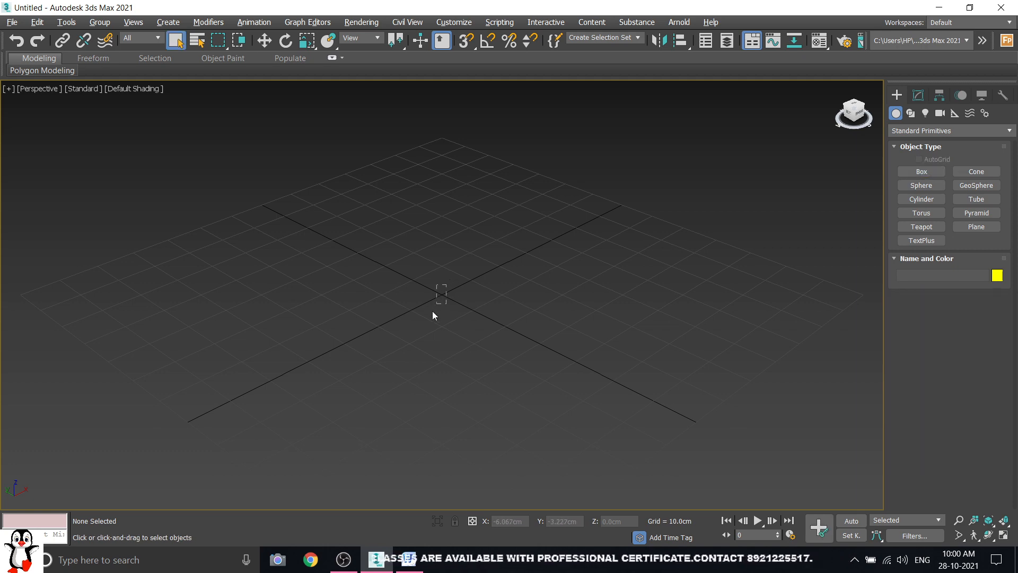
pyautogui.click(924, 173)
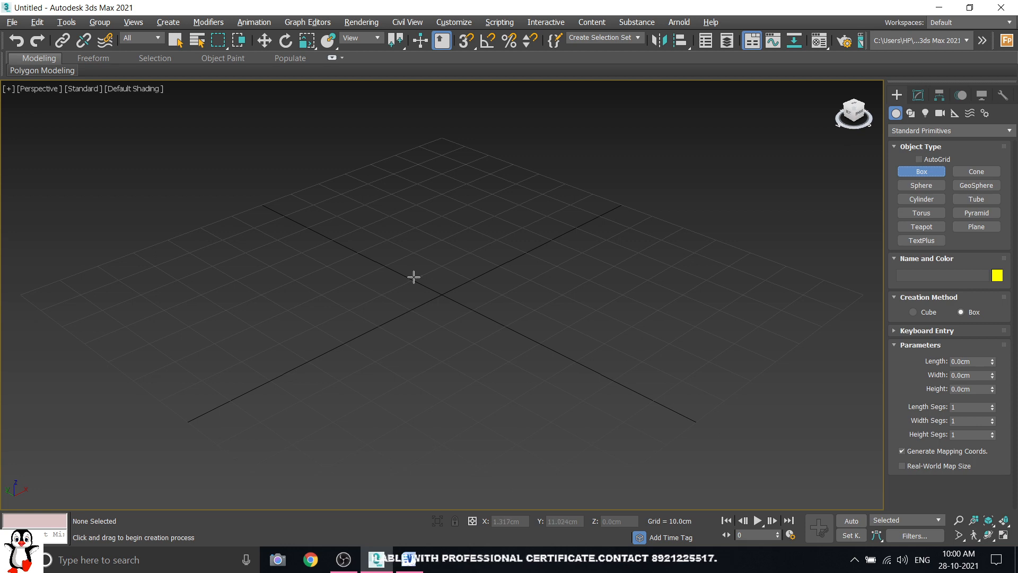
pyautogui.rightClick(487, 239)
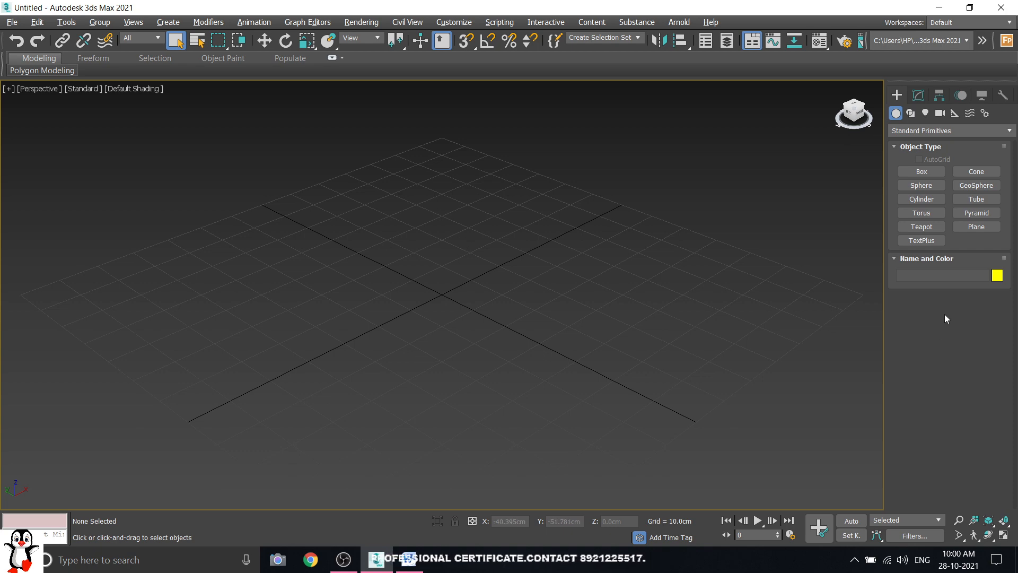
# Create a box with a base about 39 cm by 30 cm beside the grid in the Perspective viewport.
pyautogui.click(919, 172)
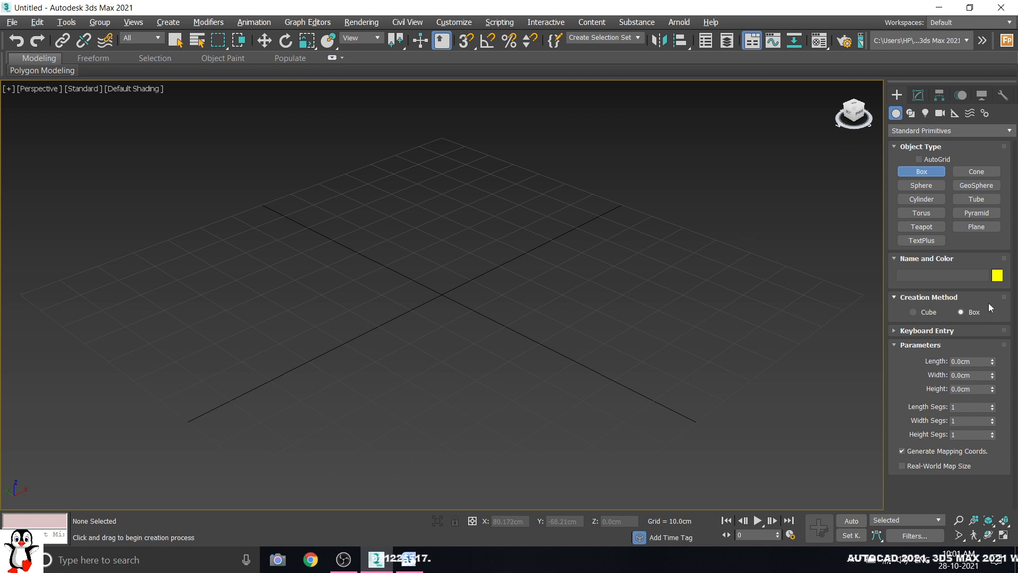
pyautogui.scroll(-5, 318, 243)
pyautogui.scroll(5, 252, 273)
pyautogui.moveTo(249, 224); pyautogui.dragTo(243, 321)
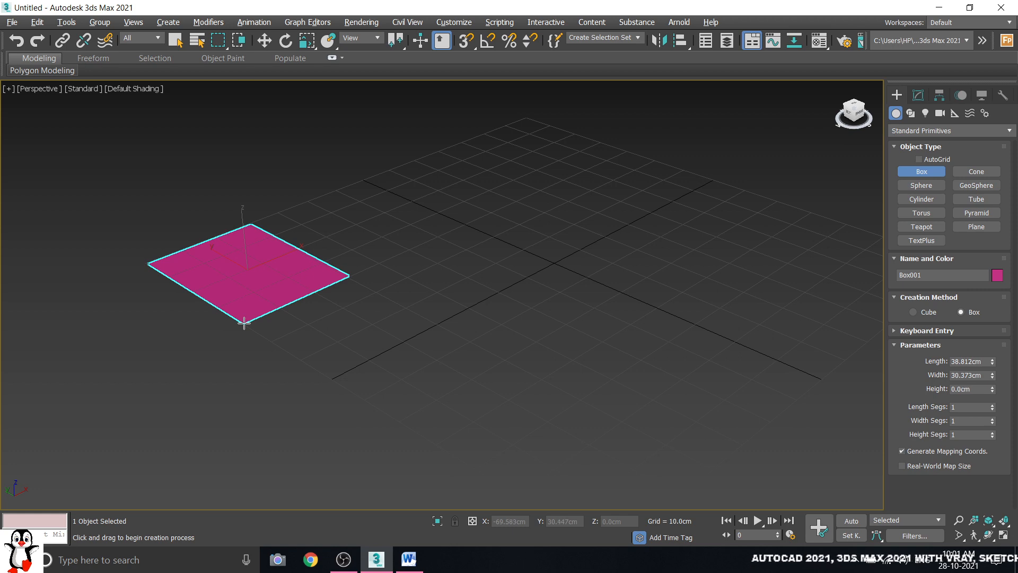
pyautogui.click(262, 209)
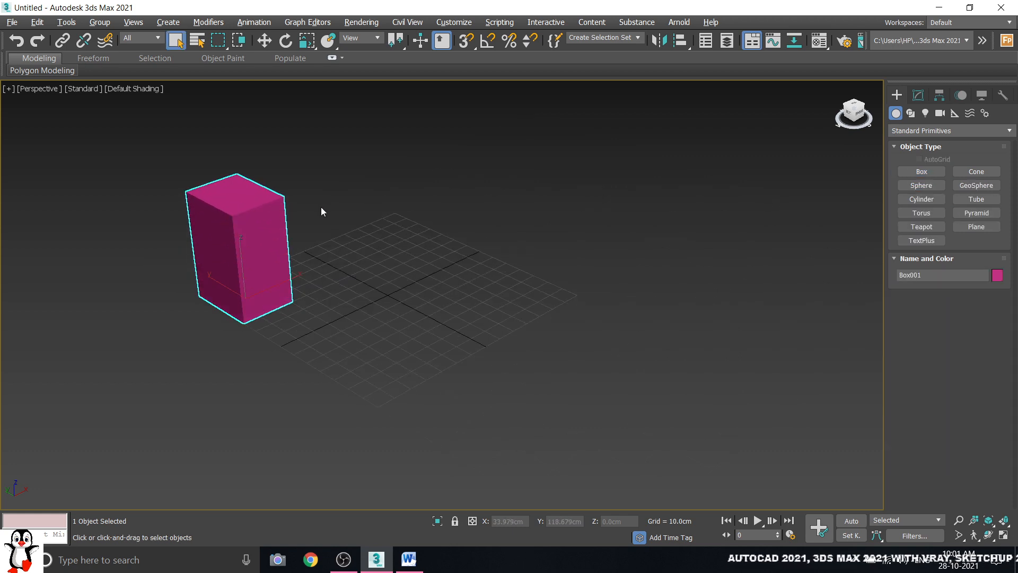
# Create a second, much larger box away from the grid, about 253 cm long, 304 cm wide and 451 cm high.
pyautogui.click(921, 171)
pyautogui.scroll(3, 364, 286)
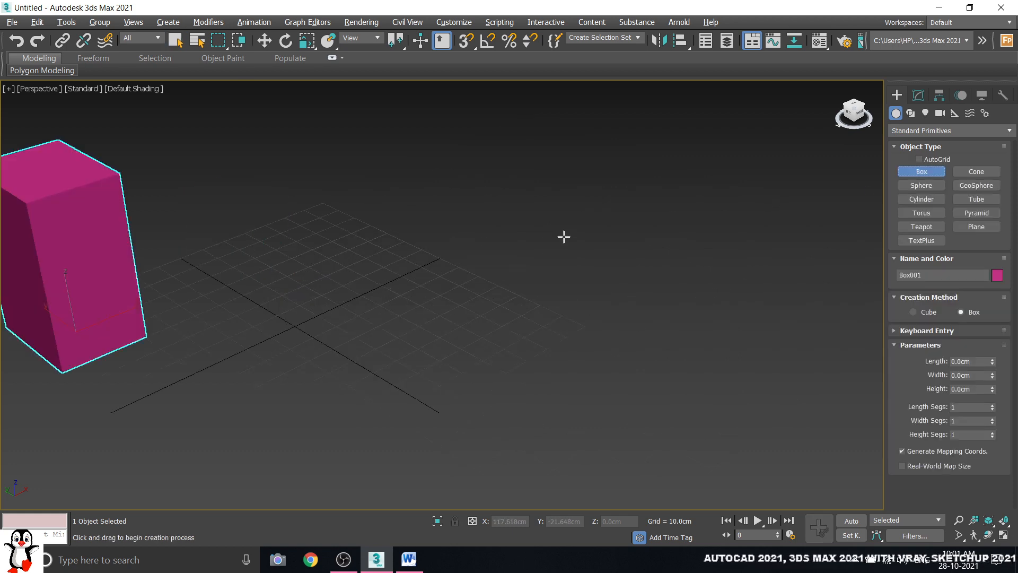
pyautogui.scroll(-4, 280, 298)
pyautogui.scroll(2, 295, 292)
pyautogui.scroll(-5, 280, 309)
pyautogui.scroll(2, 671, 191)
pyautogui.moveTo(681, 182); pyautogui.dragTo(697, 285)
pyautogui.rightClick(696, 264)
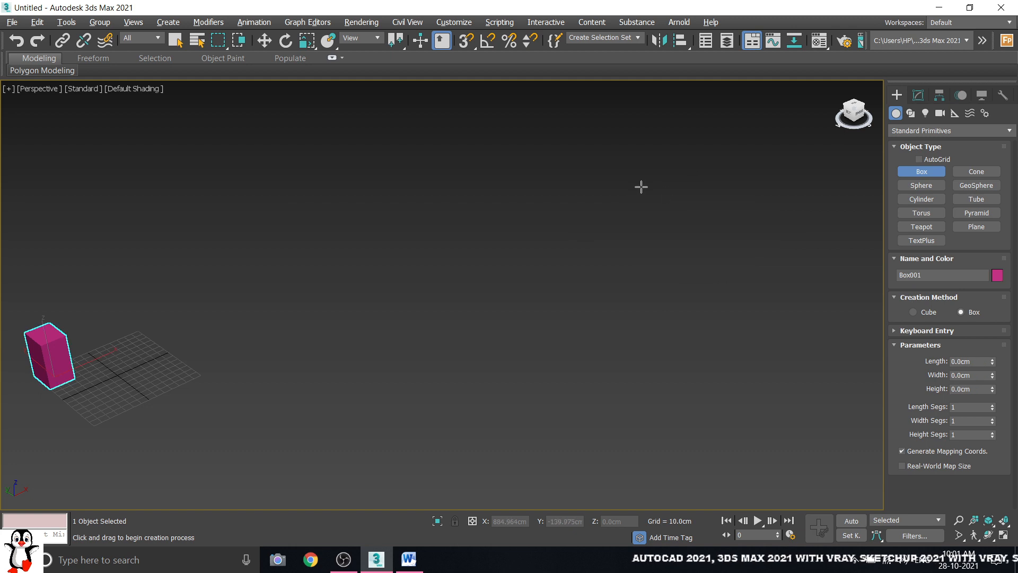
pyautogui.moveTo(640, 169); pyautogui.dragTo(660, 285)
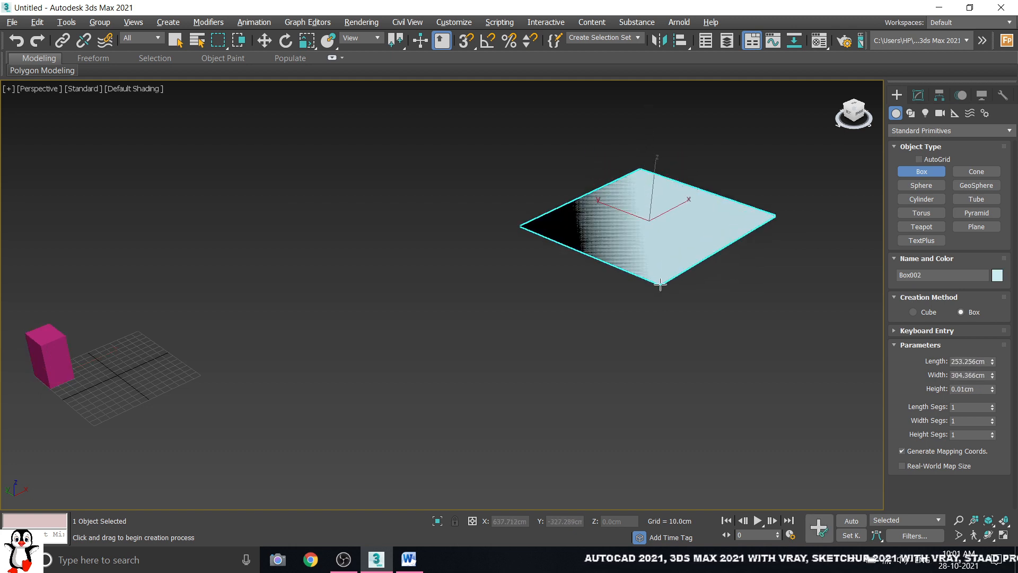
pyautogui.scroll(-3, 642, 154)
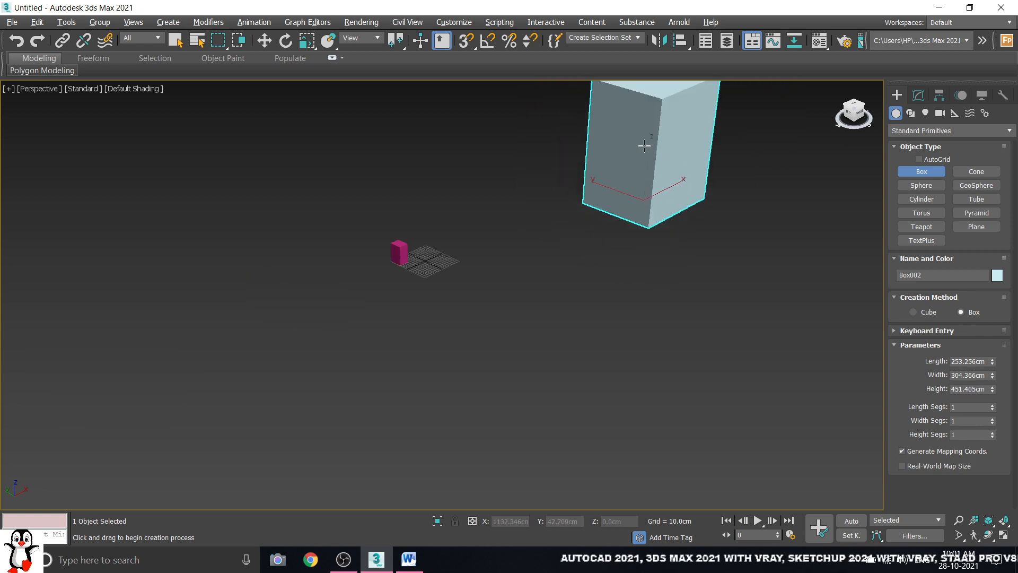
pyautogui.click(644, 141)
# Create a third box between the first two with a base about 237 cm by 231 cm and clear the selection.
pyautogui.scroll(3, 477, 228)
pyautogui.click(436, 197)
pyautogui.moveTo(437, 196); pyautogui.dragTo(706, 195)
pyautogui.scroll(-3, 705, 191)
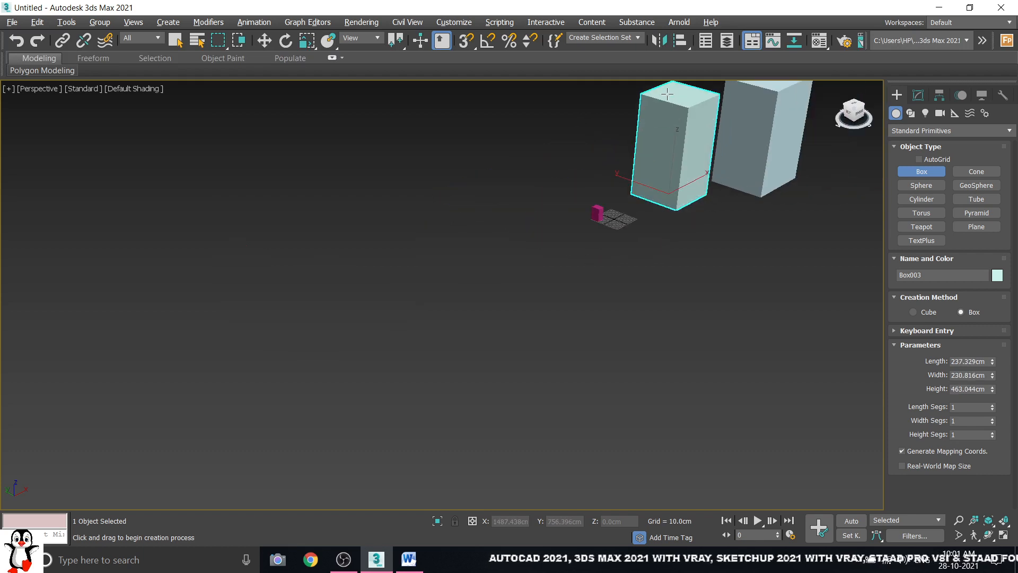
pyautogui.rightClick(485, 172)
pyautogui.click(447, 241)
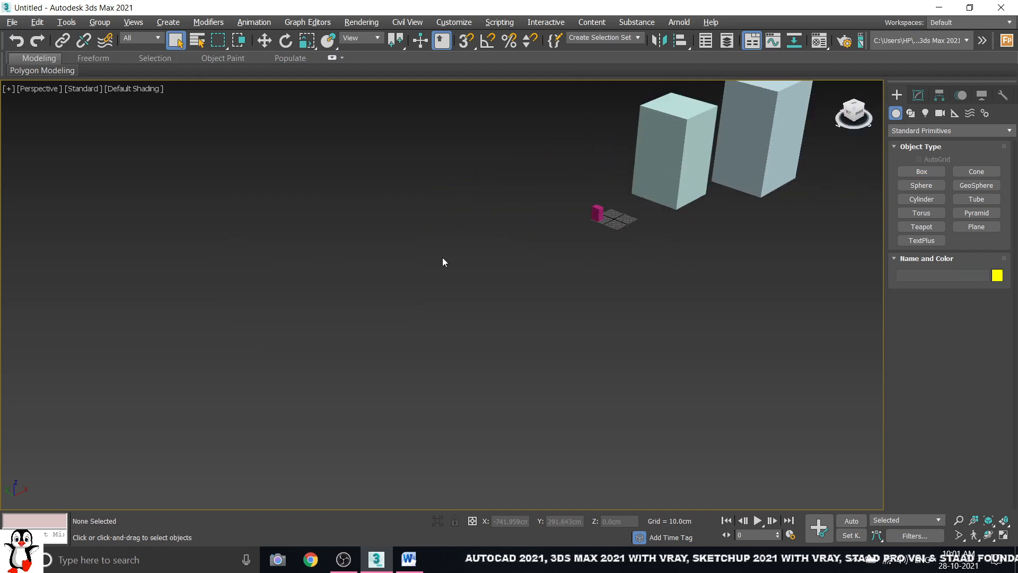
# Delete all three boxes and restore the four-viewport layout.
pyautogui.scroll(-3, 447, 240)
pyautogui.moveTo(740, 150); pyautogui.dragTo(335, 414)
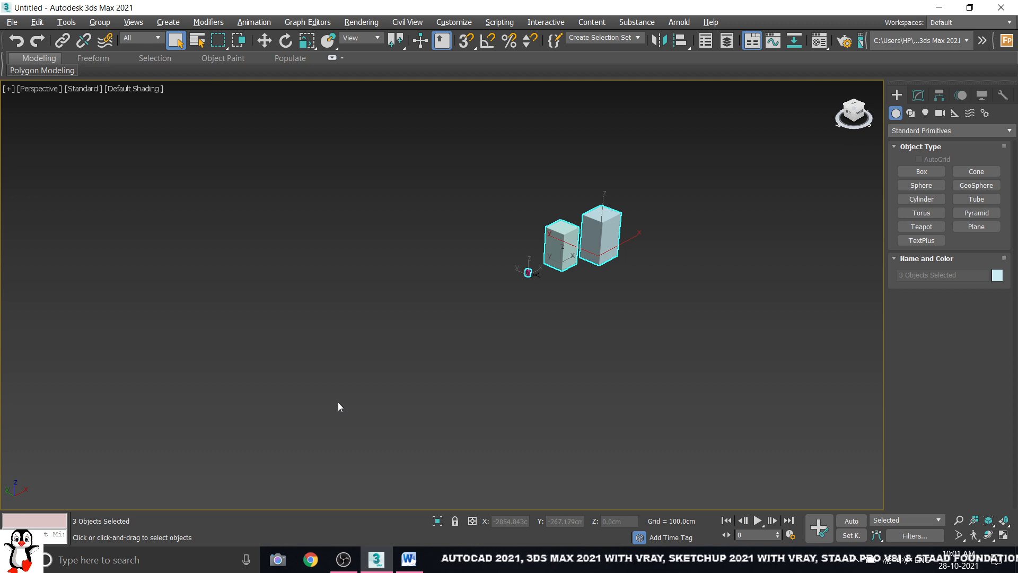
pyautogui.press('Delete')
pyautogui.hotkey('alt', 'w')
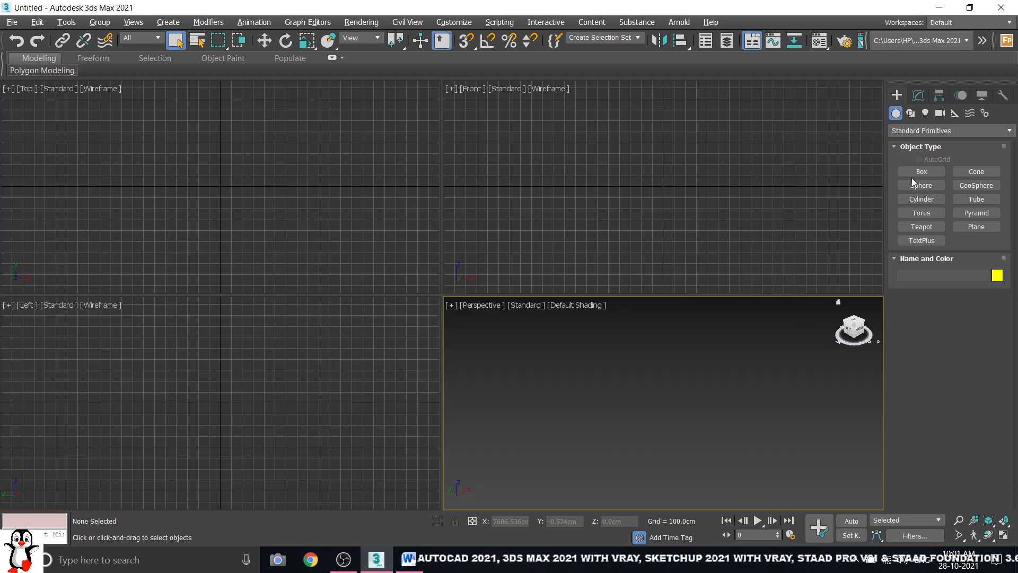
# Create a box with a base about 110 cm by 133 cm in the Top viewport and deselect it.
pyautogui.moveTo(139, 126); pyautogui.dragTo(196, 185)
pyautogui.moveTo(237, 215); pyautogui.dragTo(284, 246)
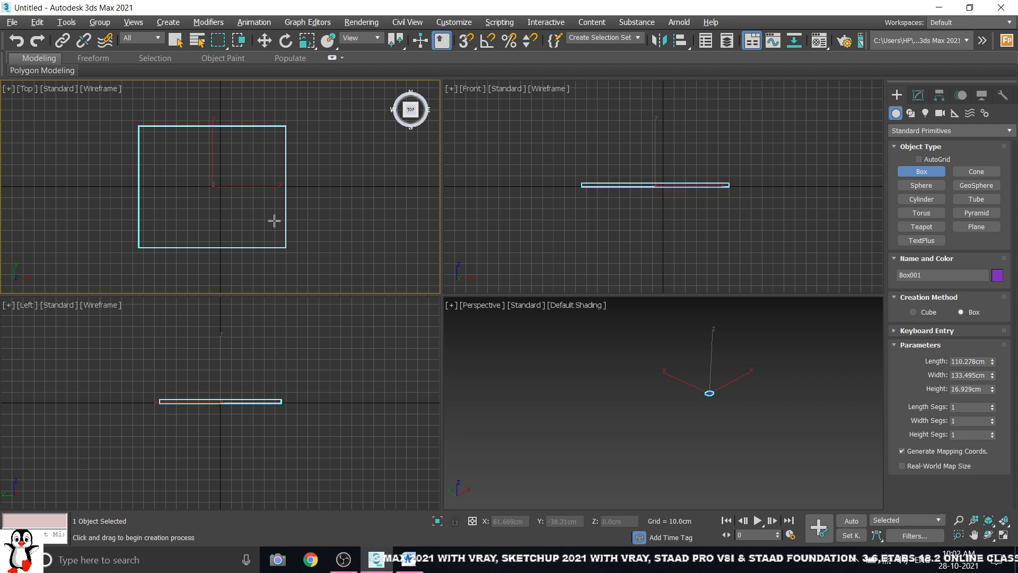
pyautogui.click(123, 168)
pyautogui.rightClick(345, 169)
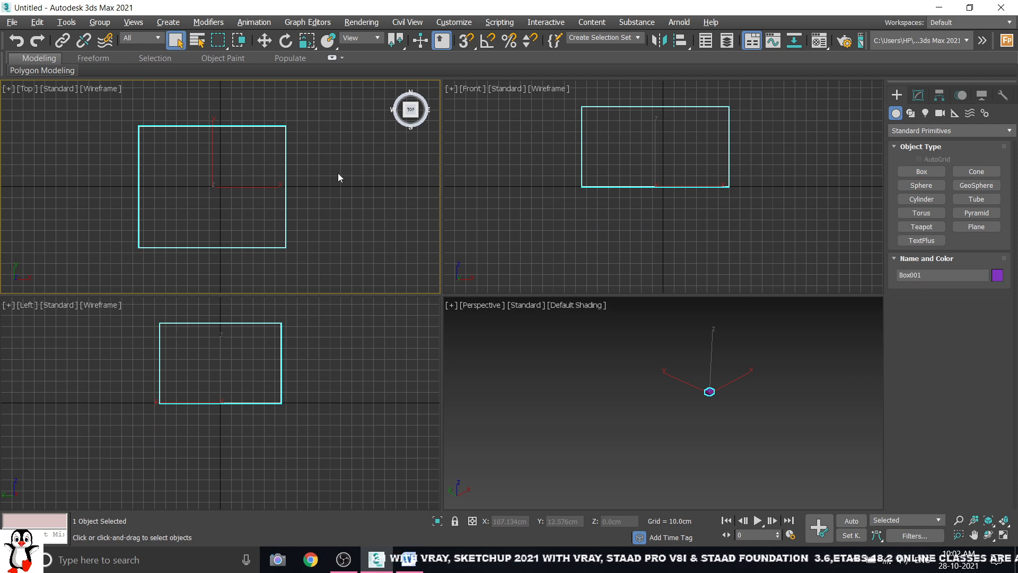
pyautogui.click(338, 173)
# Maximize the Perspective viewport and delete the purple box.
pyautogui.click(749, 381)
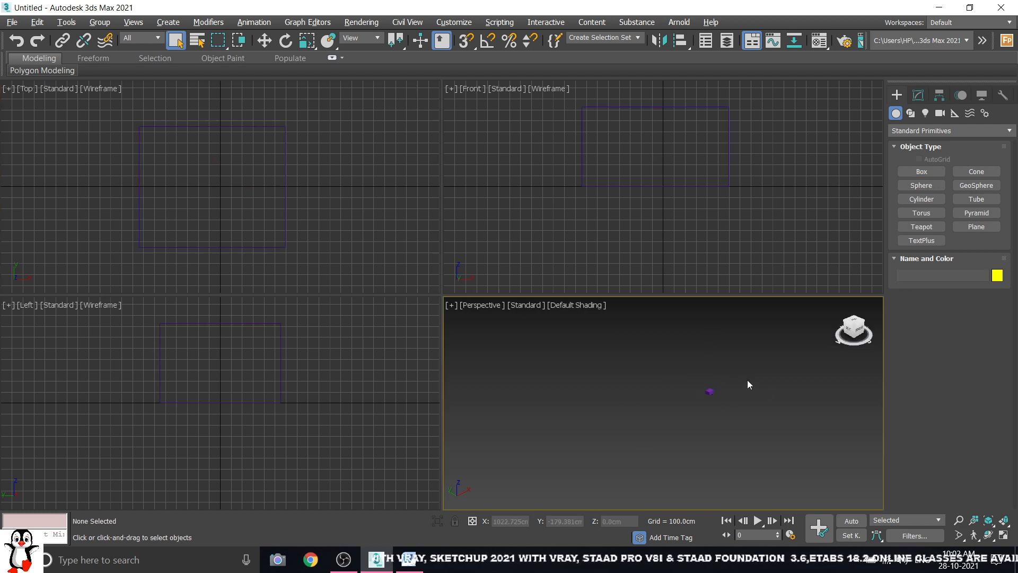
pyautogui.hotkey('ctrl', 'shift', 'z')
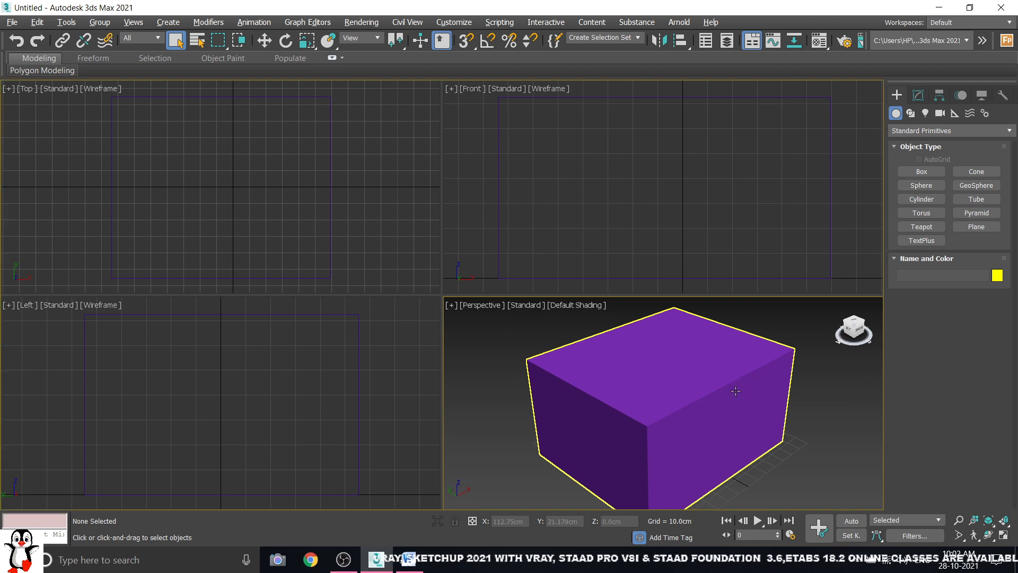
pyautogui.hotkey('alt', 'w')
pyautogui.click(523, 356)
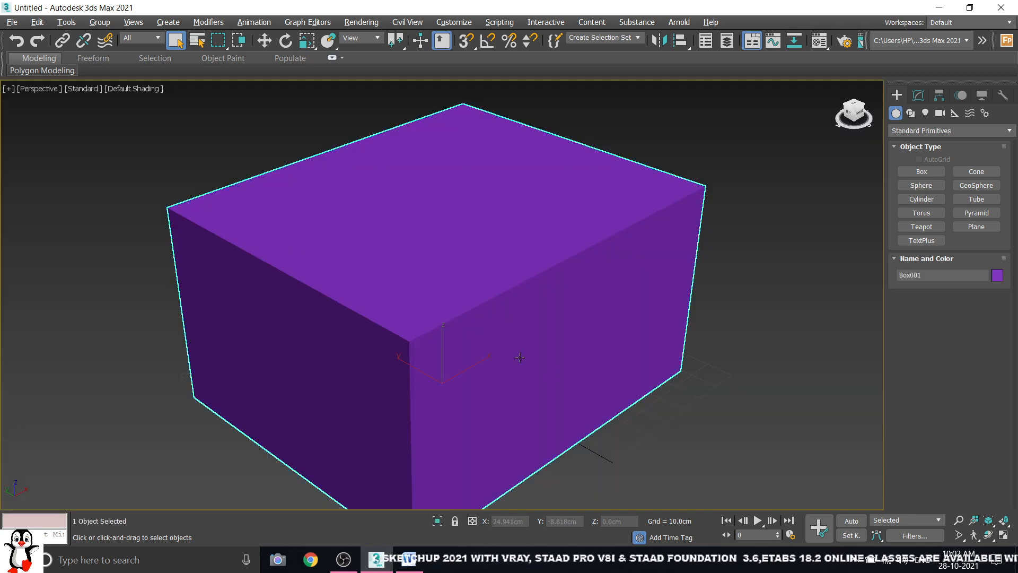
pyautogui.press('Delete')
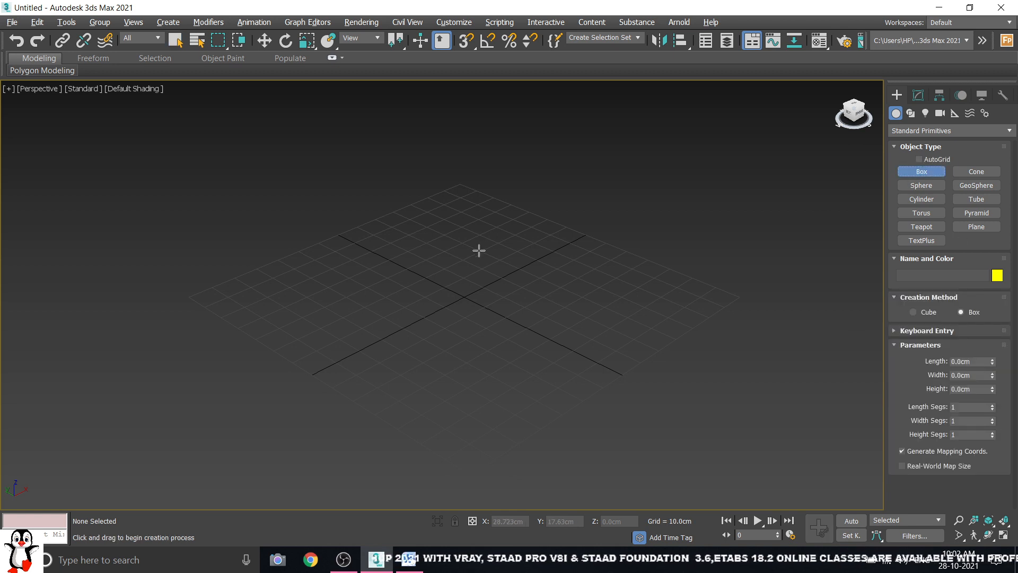
# Create a box about 52 cm long, 53 cm wide and 55 cm high near the grid centre in the Perspective view.
pyautogui.moveTo(468, 208); pyautogui.dragTo(469, 300)
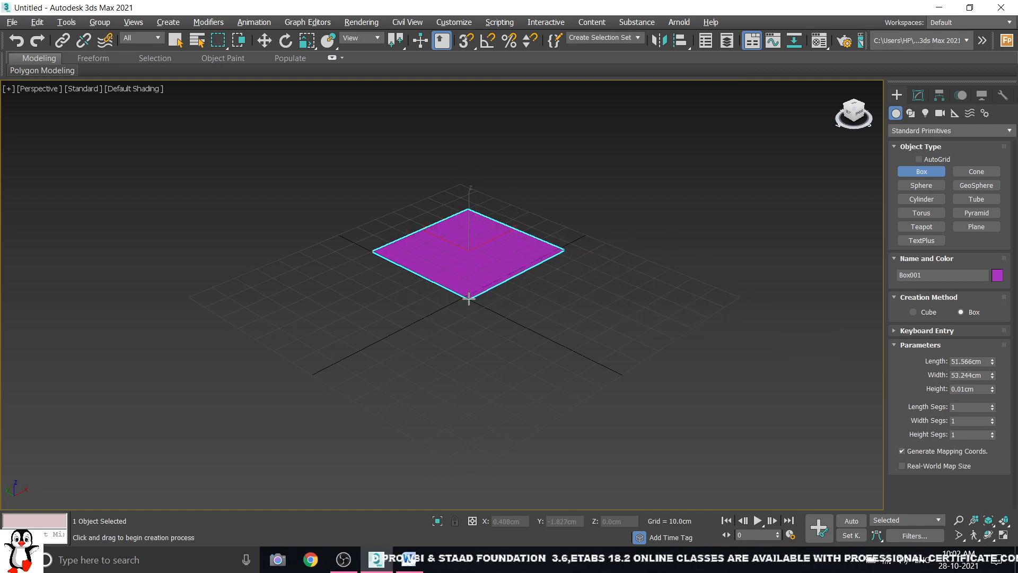
pyautogui.scroll(-4, 469, 300)
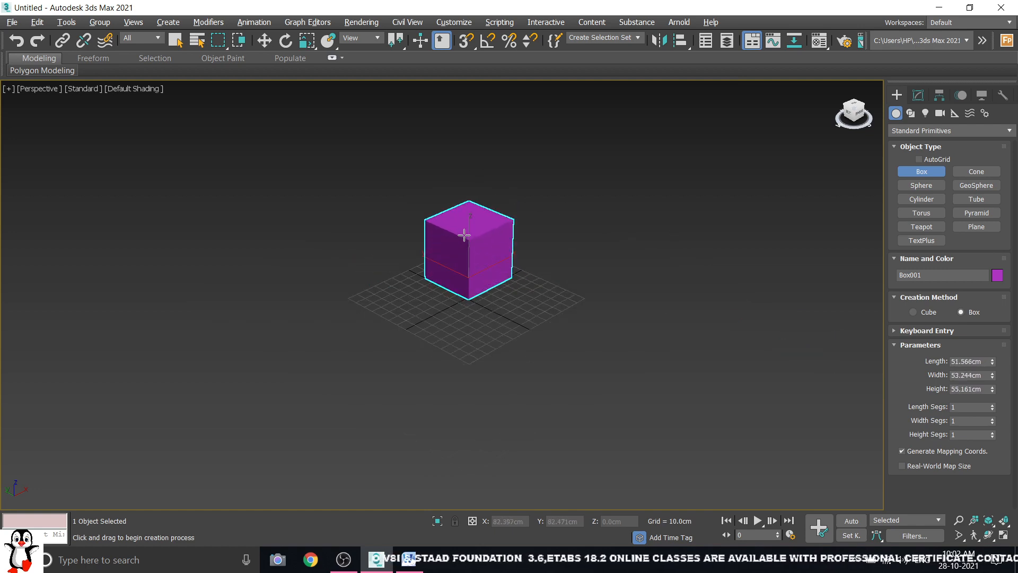
pyautogui.scroll(2, 465, 237)
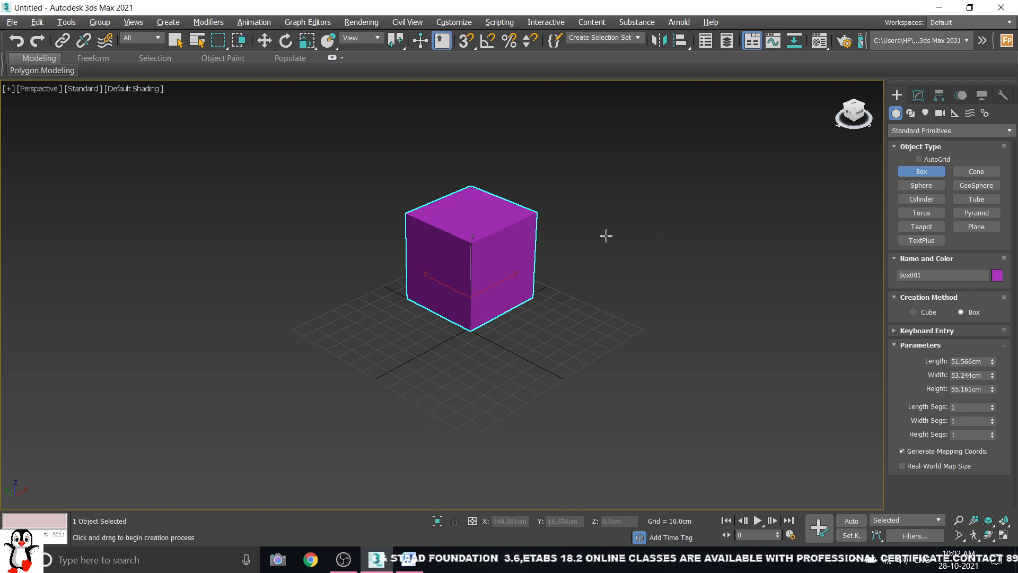
# Set the new box's length, width and height to 100 cm each and finish the Box command.
pyautogui.moveTo(985, 363); pyautogui.dragTo(949, 364)
pyautogui.write('100')
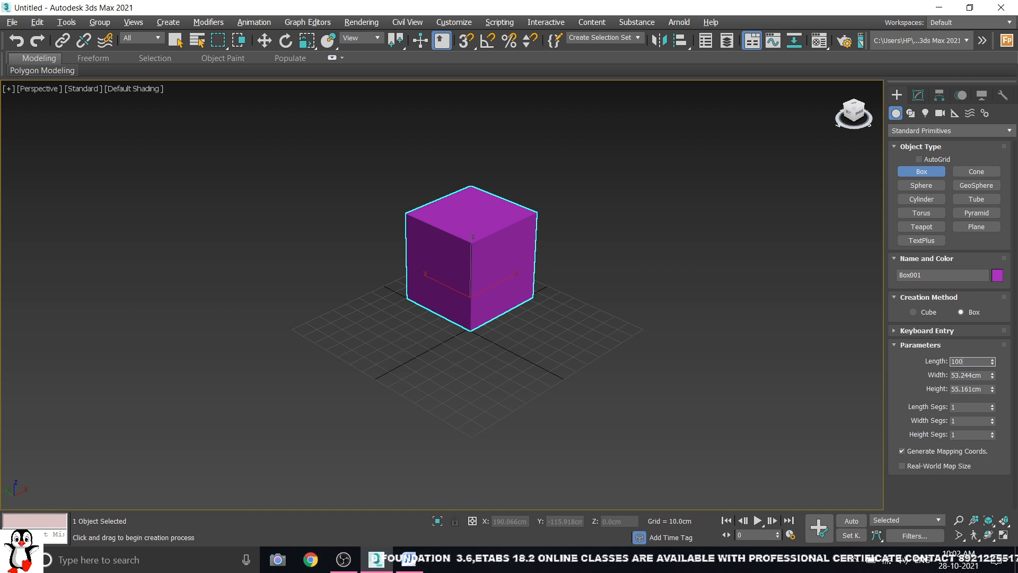
pyautogui.press('Return')
pyautogui.doubleClick(964, 376)
pyautogui.write('100')
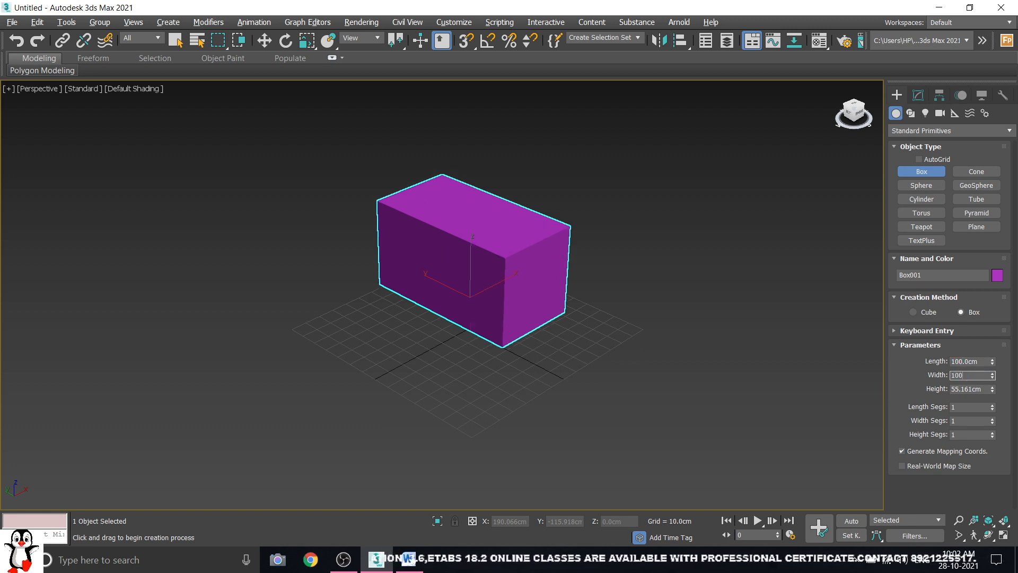
pyautogui.press('Return')
pyautogui.doubleClick(974, 388)
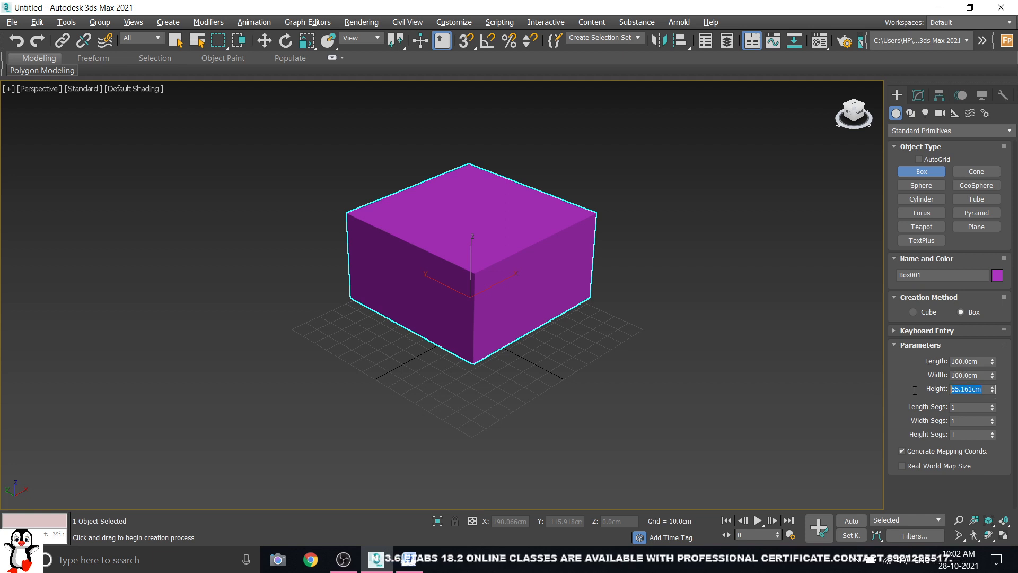
pyautogui.write('100')
pyautogui.press('Return')
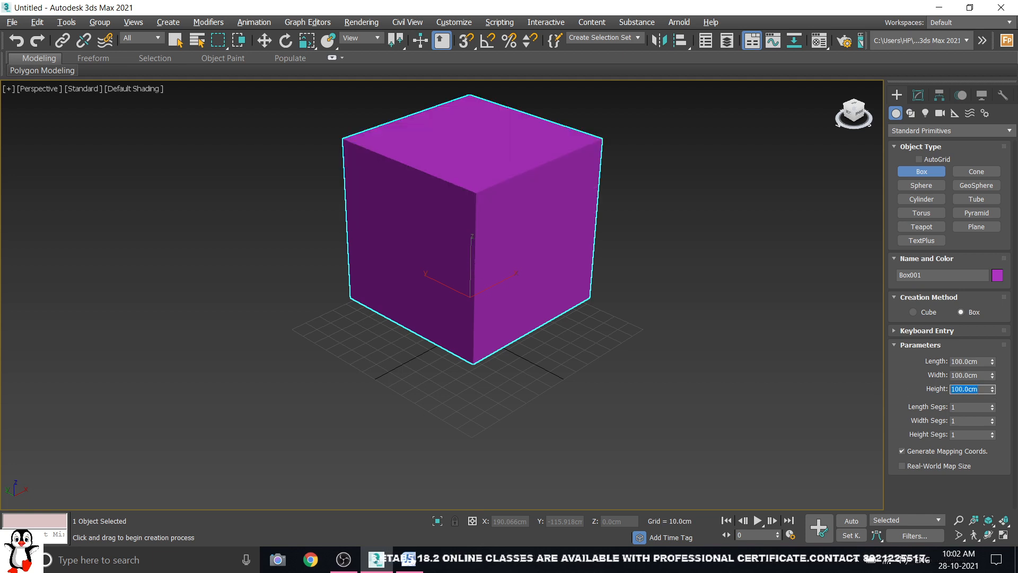
pyautogui.rightClick(660, 221)
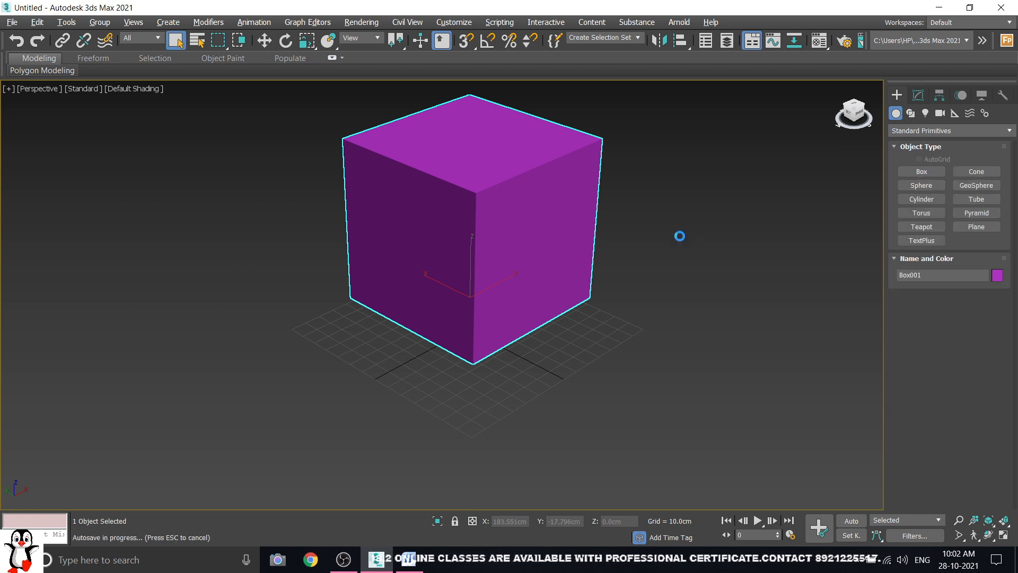
# Practise selecting and deselecting the purple box in the Perspective view, ending with it selected.
pyautogui.click(670, 242)
pyautogui.moveTo(675, 239); pyautogui.dragTo(629, 270, button='middle')
pyautogui.click(454, 255)
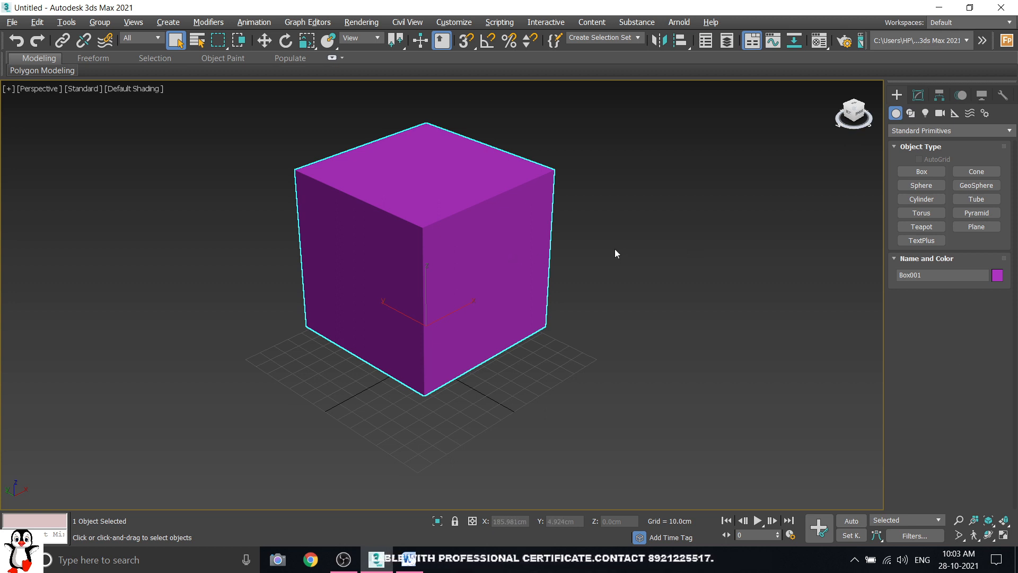
pyautogui.click(737, 289)
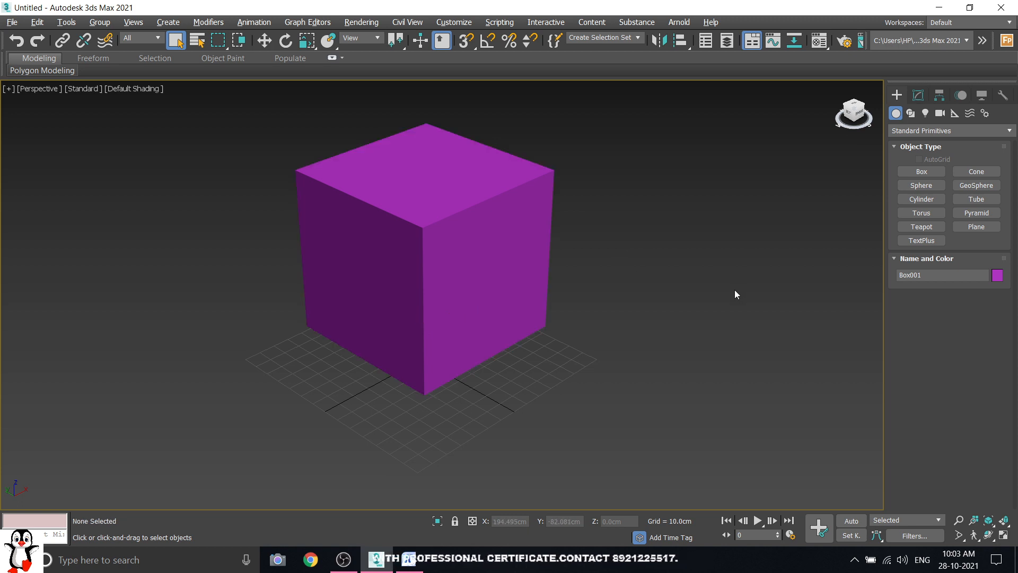
pyautogui.click(471, 264)
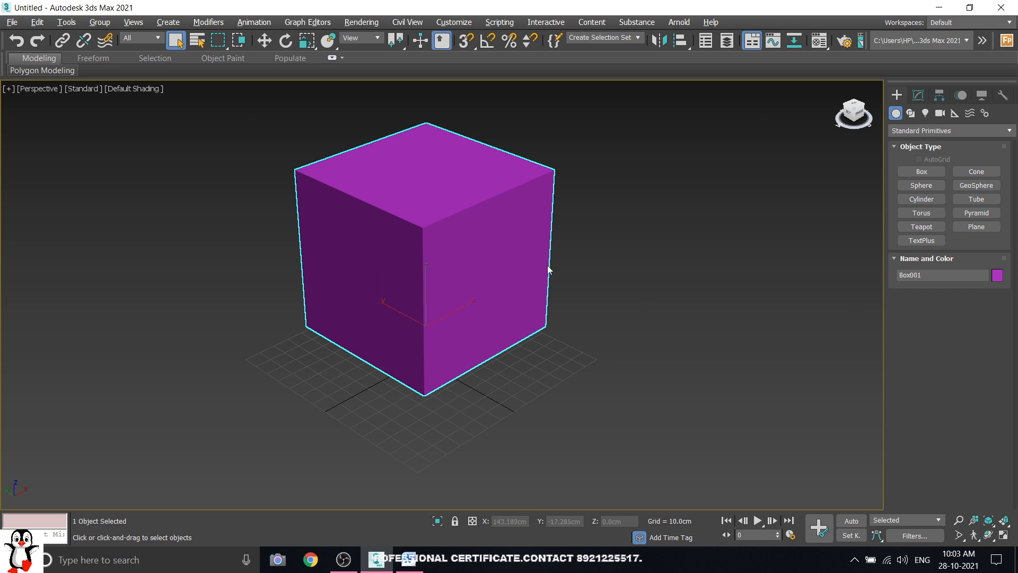
pyautogui.click(664, 307)
pyautogui.click(460, 204)
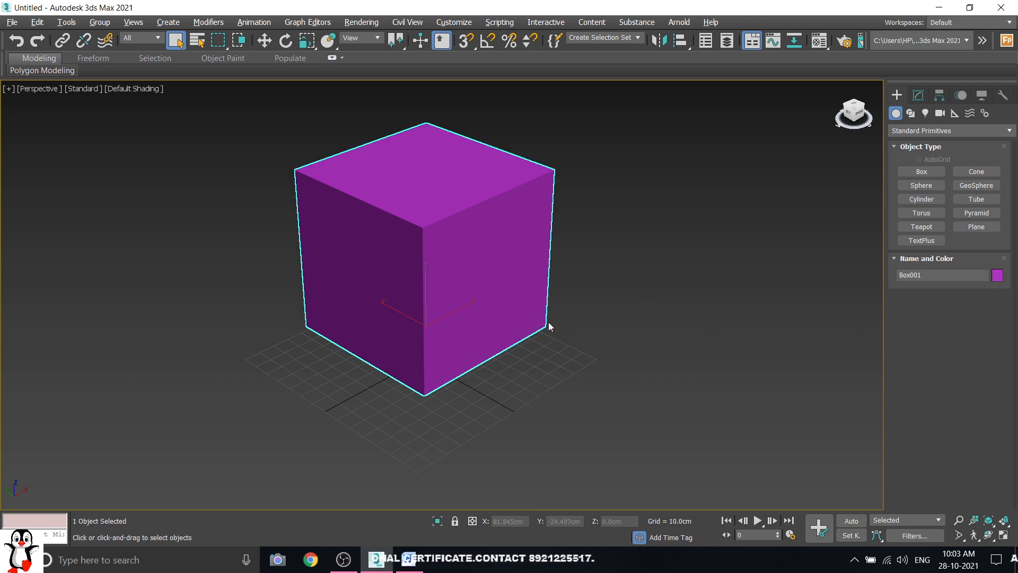
pyautogui.rightClick(474, 216)
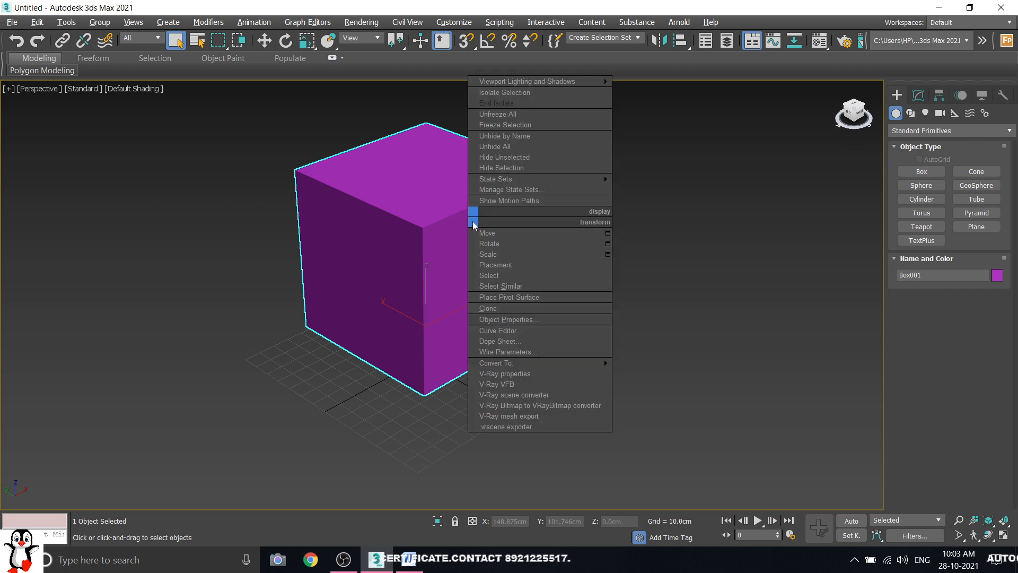
pyautogui.click(663, 283)
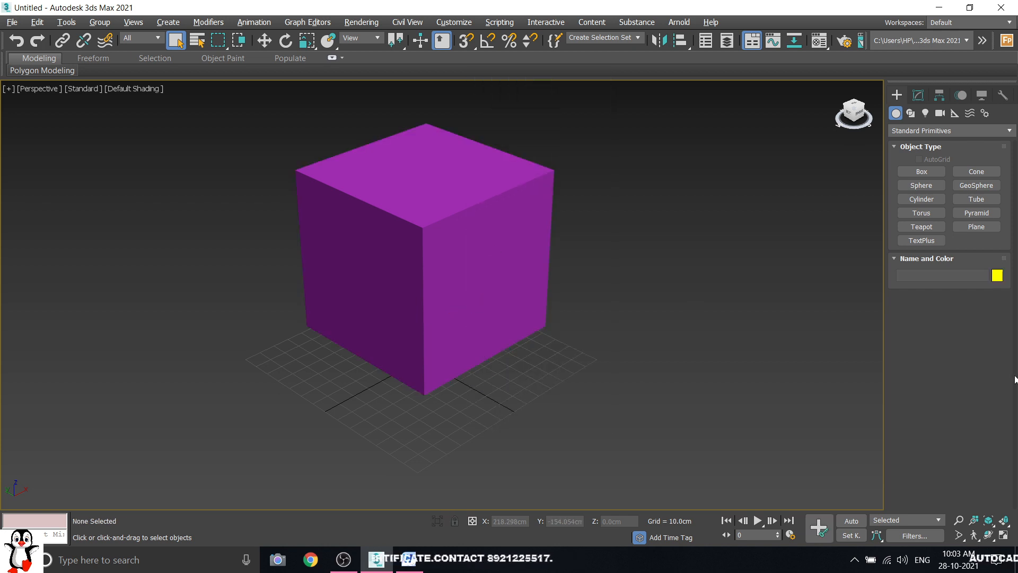
pyautogui.click(449, 254)
pyautogui.click(627, 199)
pyautogui.click(432, 210)
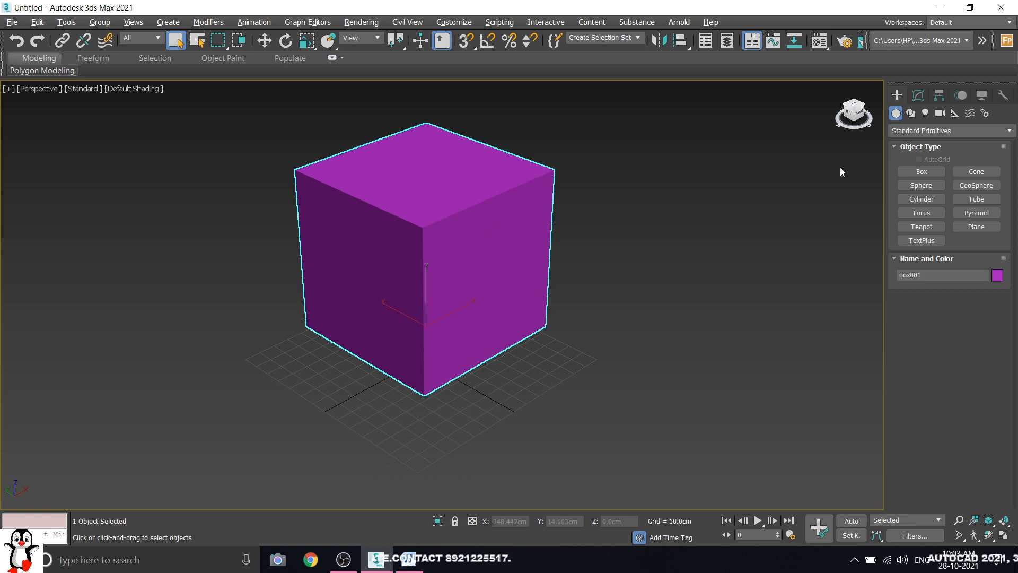
# Review the available geometry categories and spline shape types, returning to Standard Primitives.
pyautogui.click(906, 131)
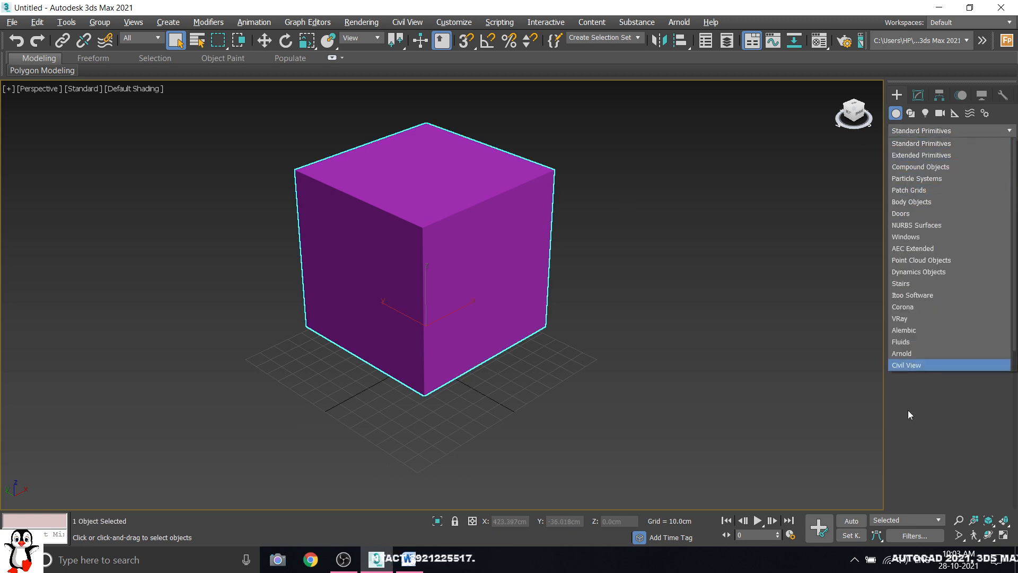
pyautogui.click(911, 113)
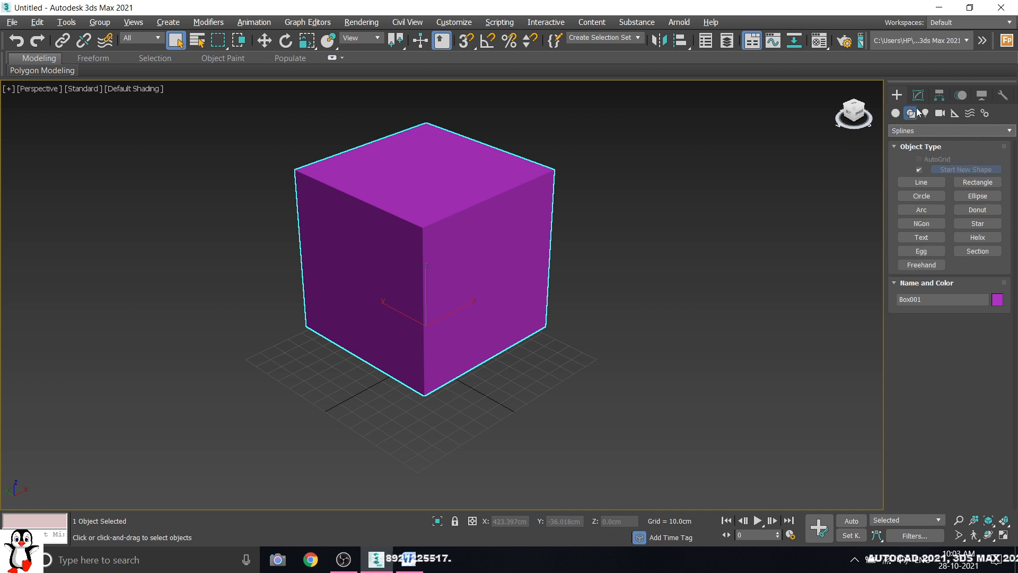
pyautogui.click(897, 114)
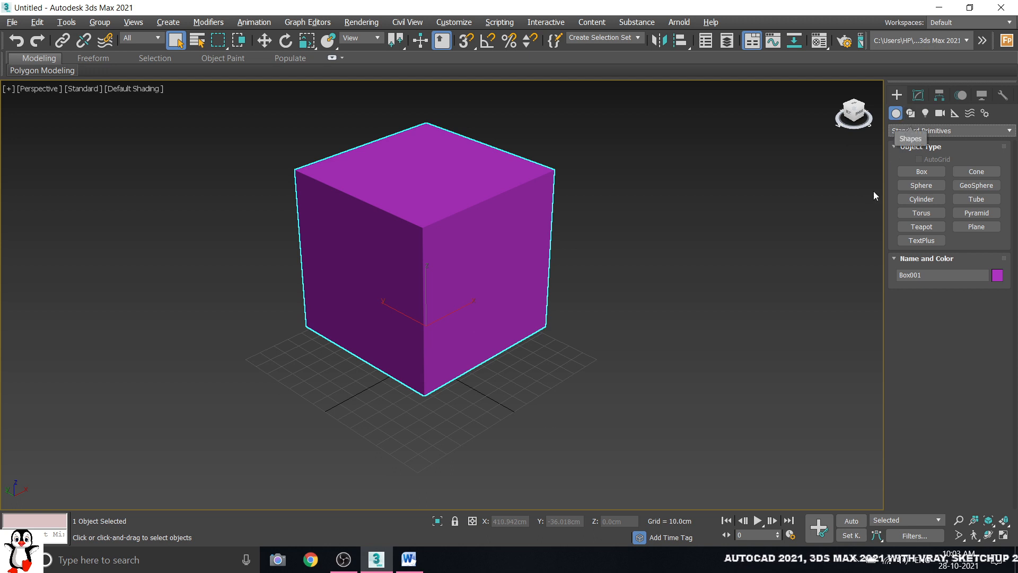
pyautogui.scroll(3, 502, 253)
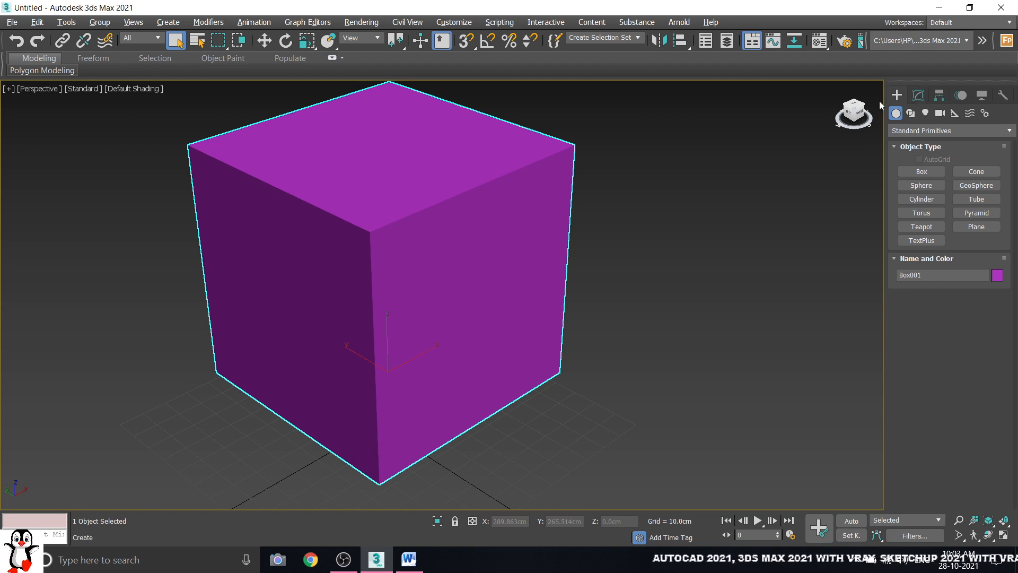
# Compare the modification settings offered with the box selected and with nothing selected.
pyautogui.click(917, 98)
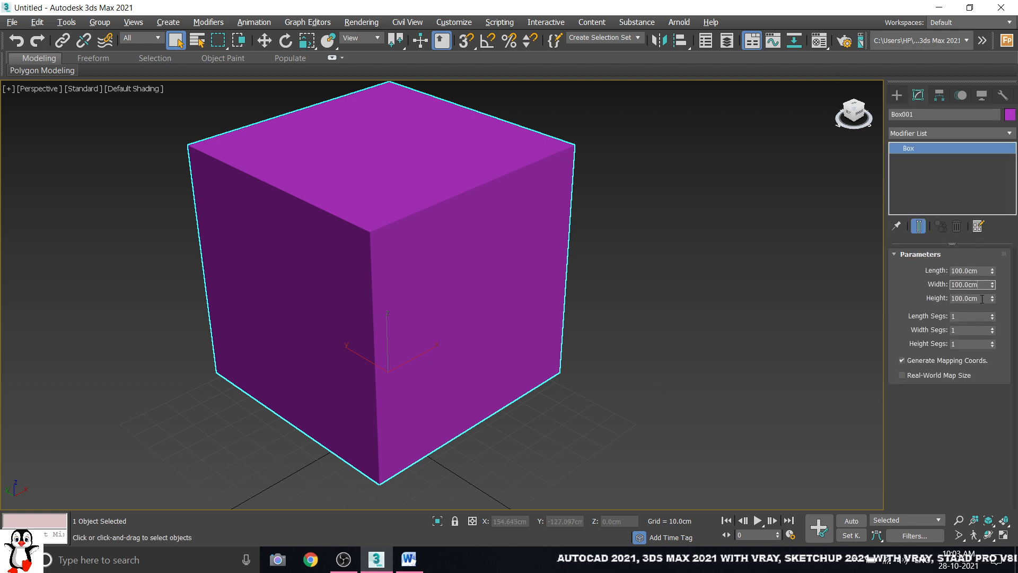
pyautogui.click(644, 189)
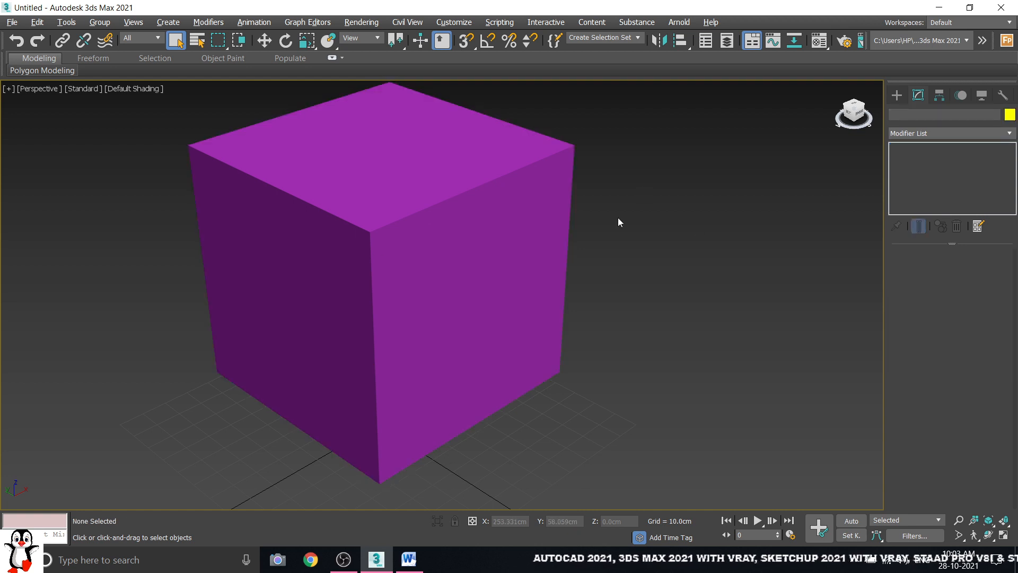
pyautogui.click(897, 96)
pyautogui.click(920, 97)
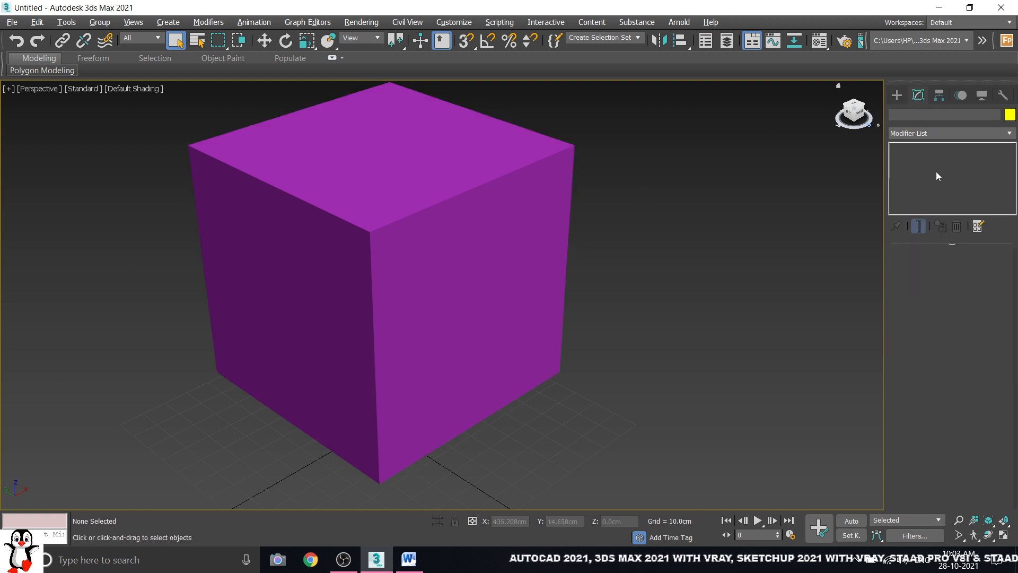
pyautogui.click(936, 135)
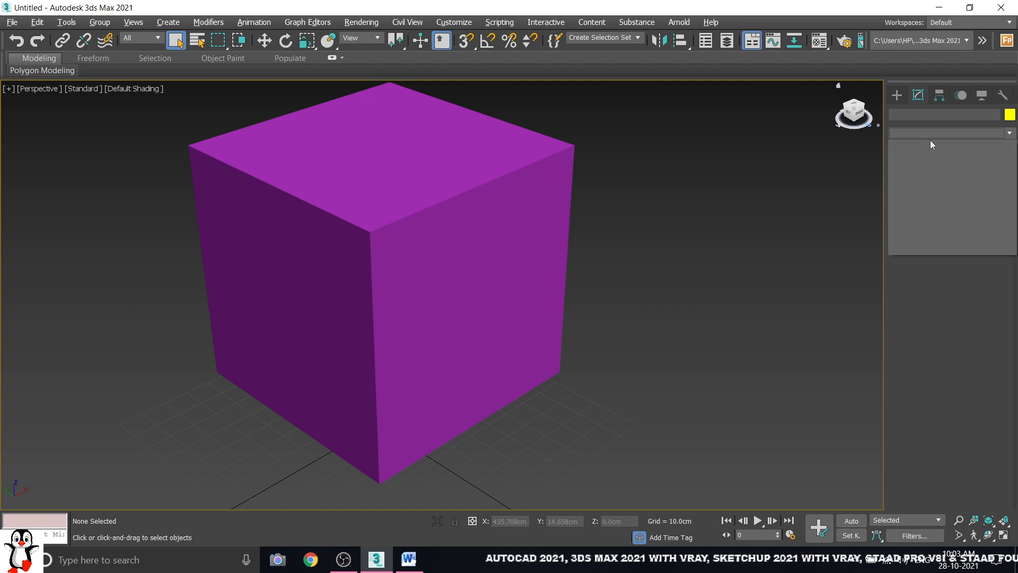
pyautogui.click(944, 126)
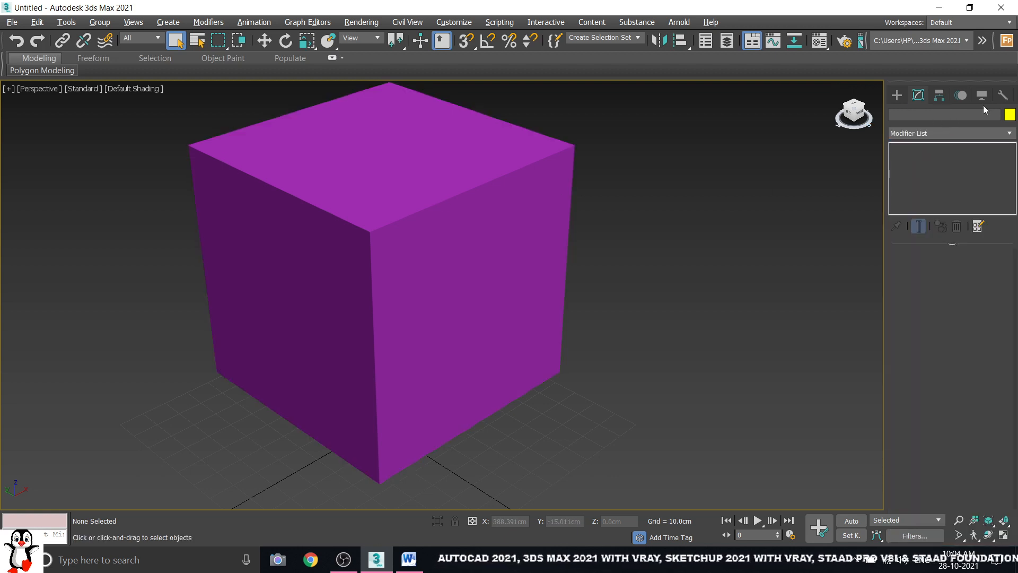
pyautogui.click(530, 221)
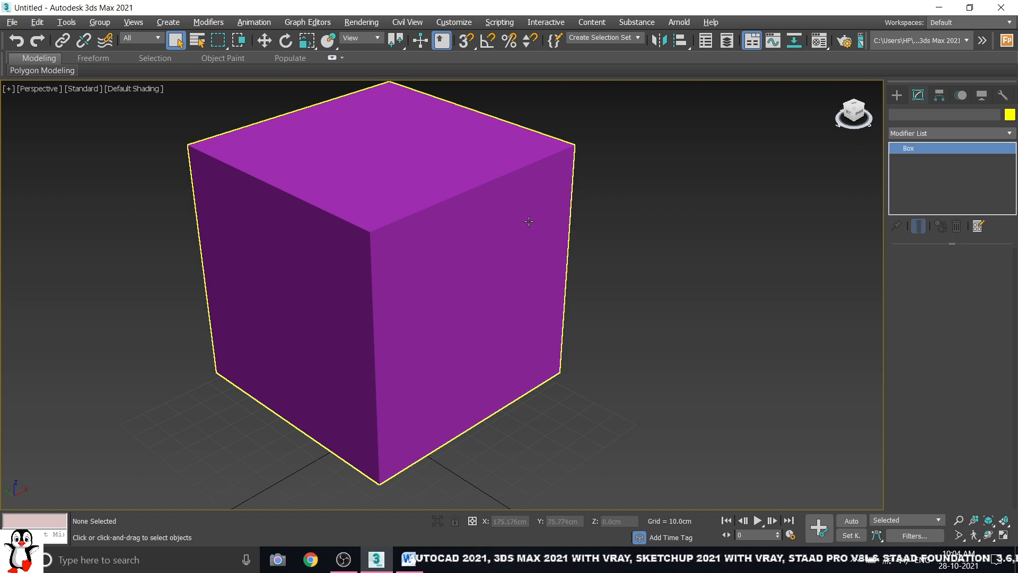
pyautogui.click(749, 233)
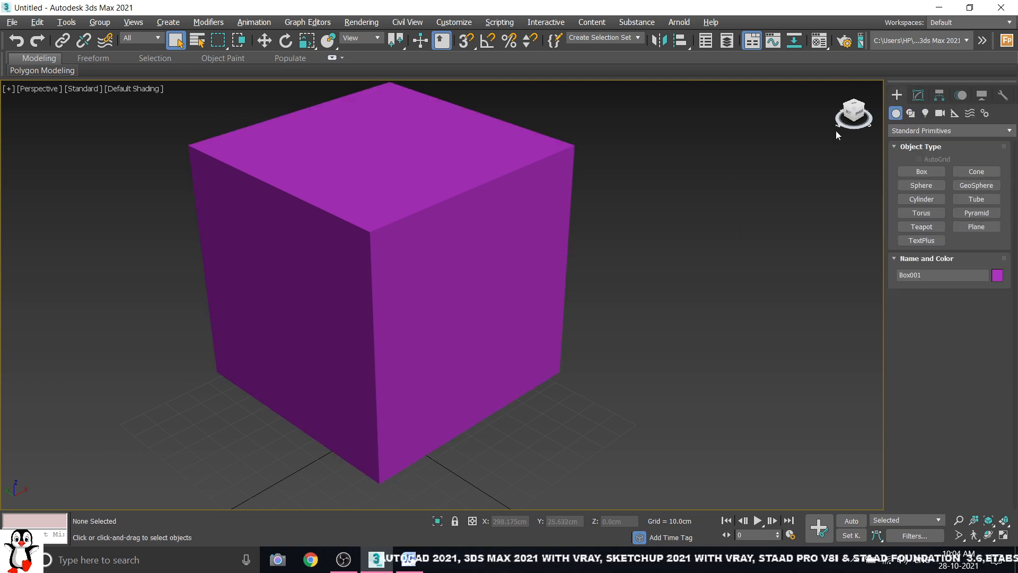
# Select the purple box and display its editable parameters for modification.
pyautogui.click(477, 273)
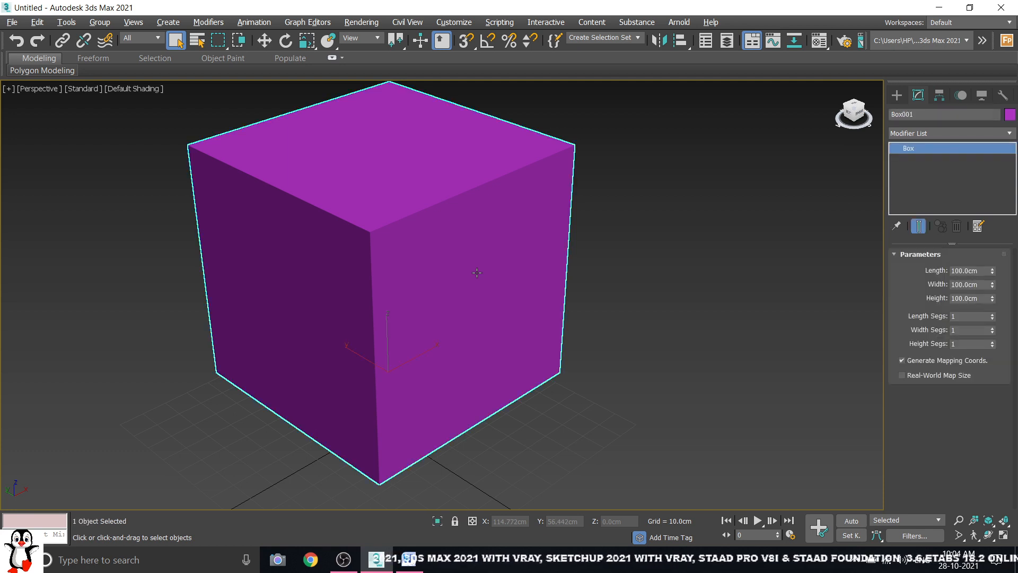
pyautogui.click(898, 96)
pyautogui.click(633, 242)
pyautogui.click(423, 245)
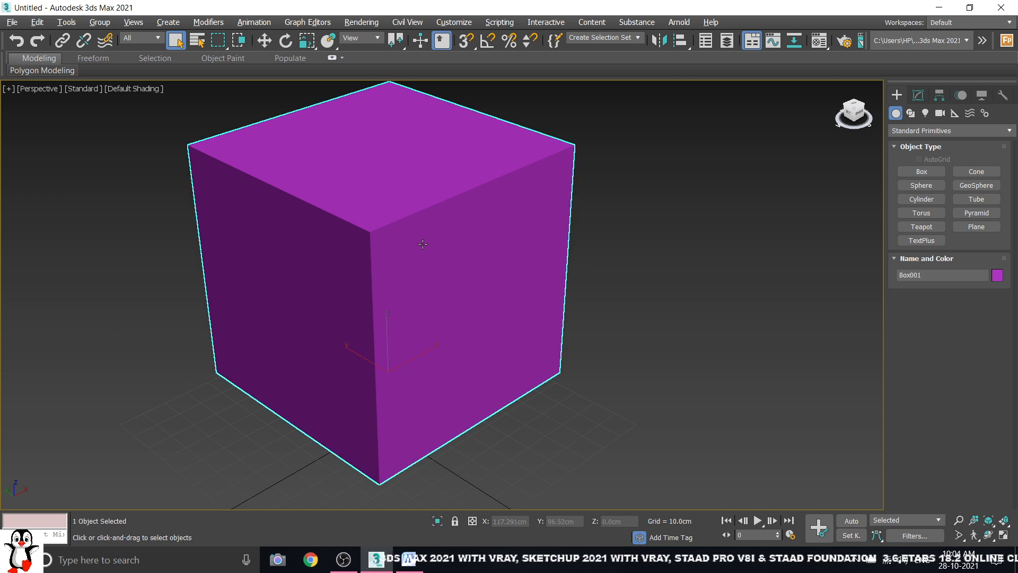
pyautogui.click(918, 96)
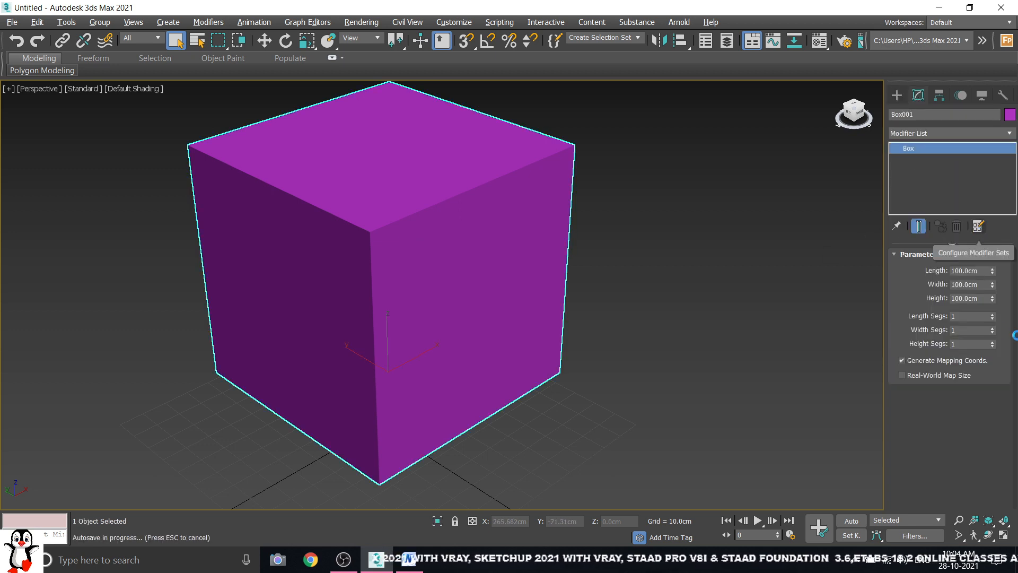
# Set the selected box's height to 200 cm.
pyautogui.scroll(-5, 775, 366)
pyautogui.moveTo(743, 379); pyautogui.dragTo(663, 340, button='middle')
pyautogui.scroll(5, 637, 345)
pyautogui.scroll(-2, 626, 341)
pyautogui.scroll(2, 554, 330)
pyautogui.click(963, 301)
pyautogui.write('200')
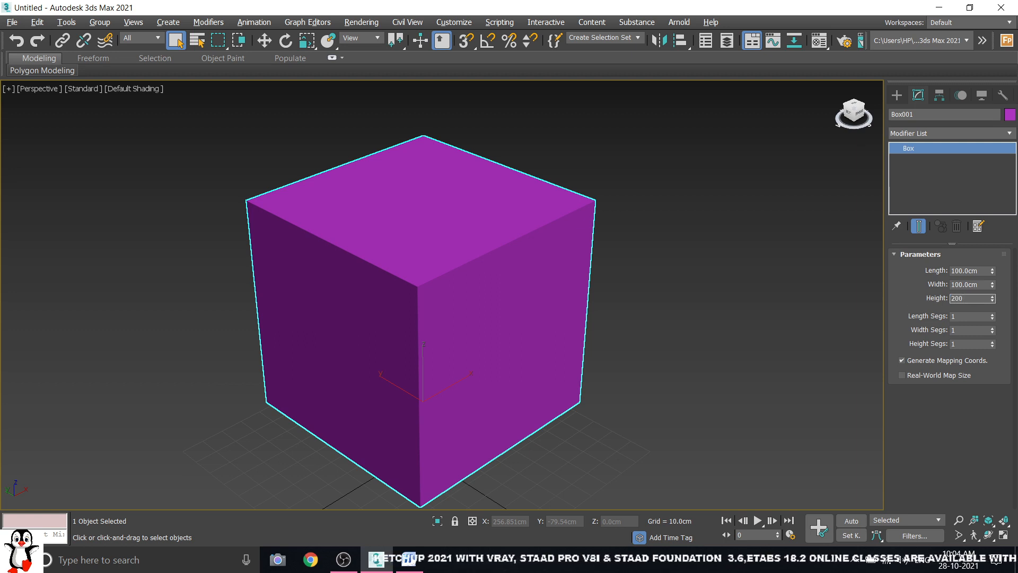
pyautogui.press('Return')
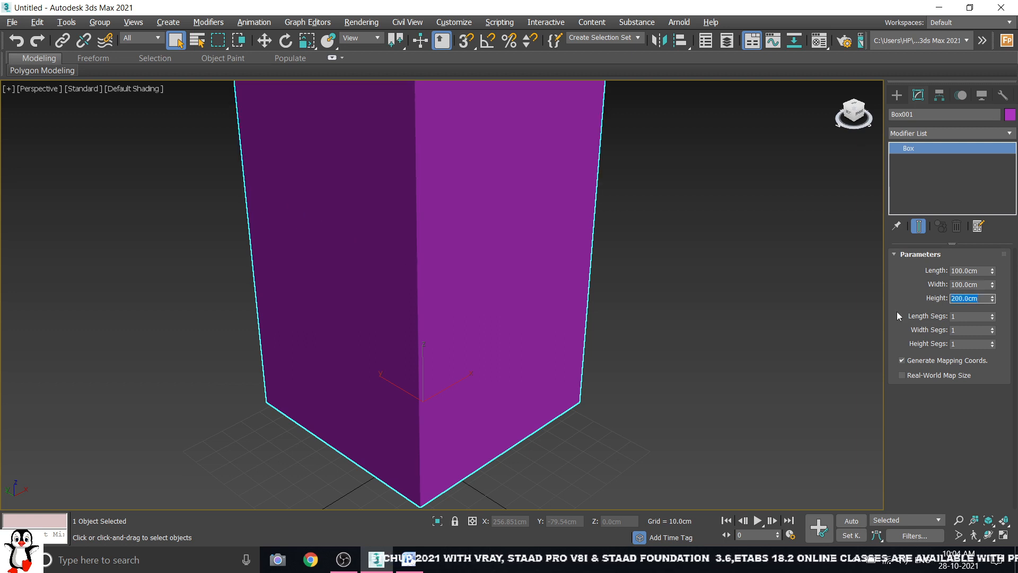
# Adjust the box to 173 cm long, 128 cm wide and 114 cm high, clear the selection and reselect the box.
pyautogui.scroll(-3, 781, 296)
pyautogui.moveTo(768, 291); pyautogui.dragTo(667, 358, button='middle')
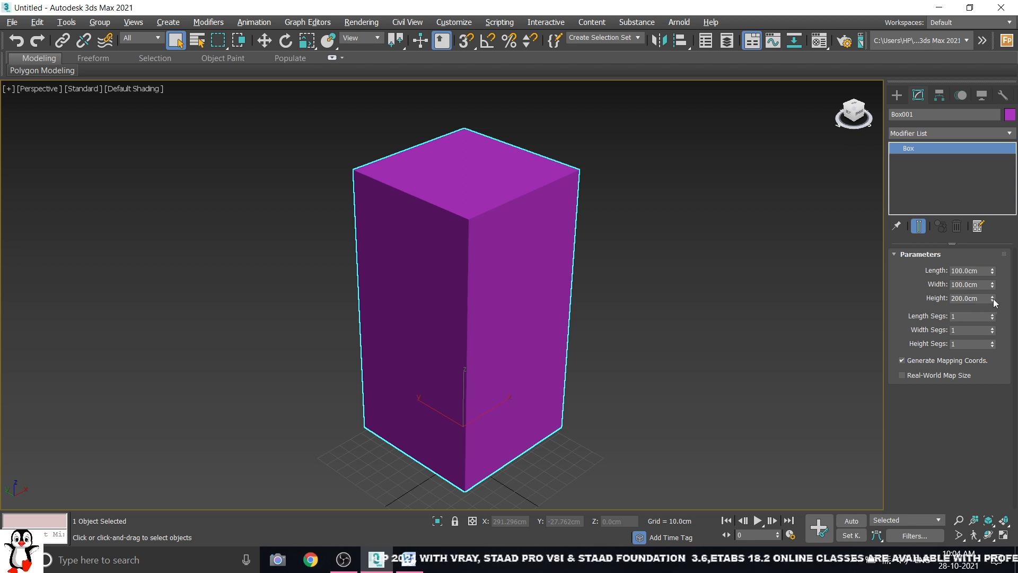
pyautogui.moveTo(993, 304); pyautogui.dragTo(994, 251)
pyautogui.click(752, 367)
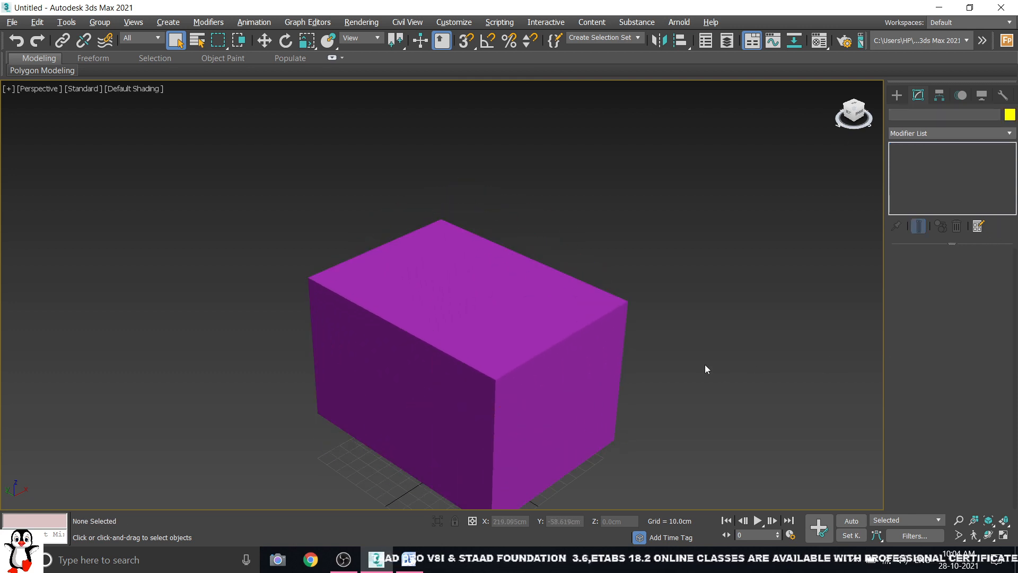
pyautogui.moveTo(681, 370); pyautogui.dragTo(696, 290, button='middle')
pyautogui.click(606, 292)
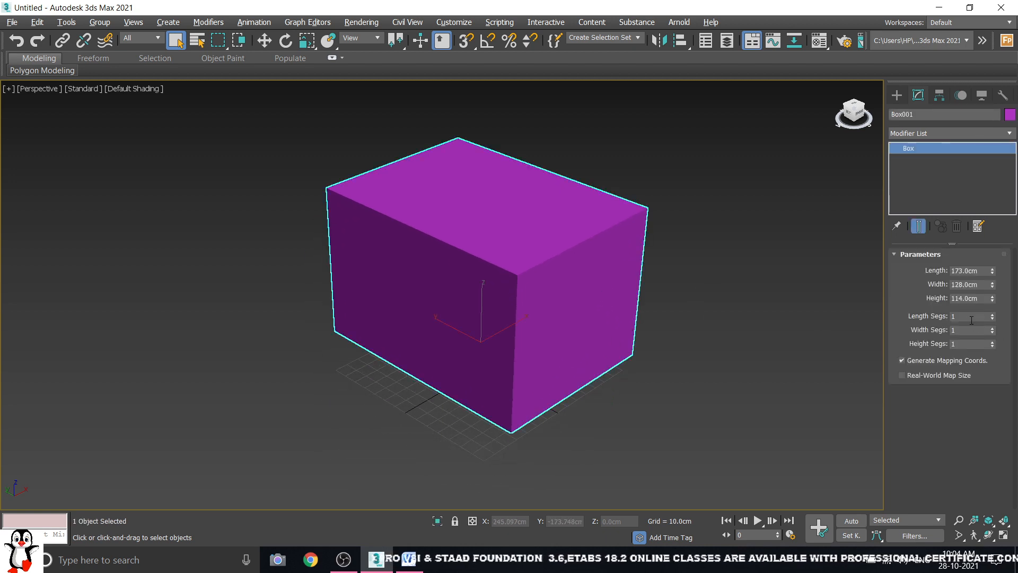
pyautogui.moveTo(534, 257); pyautogui.dragTo(535, 281, button='middle')
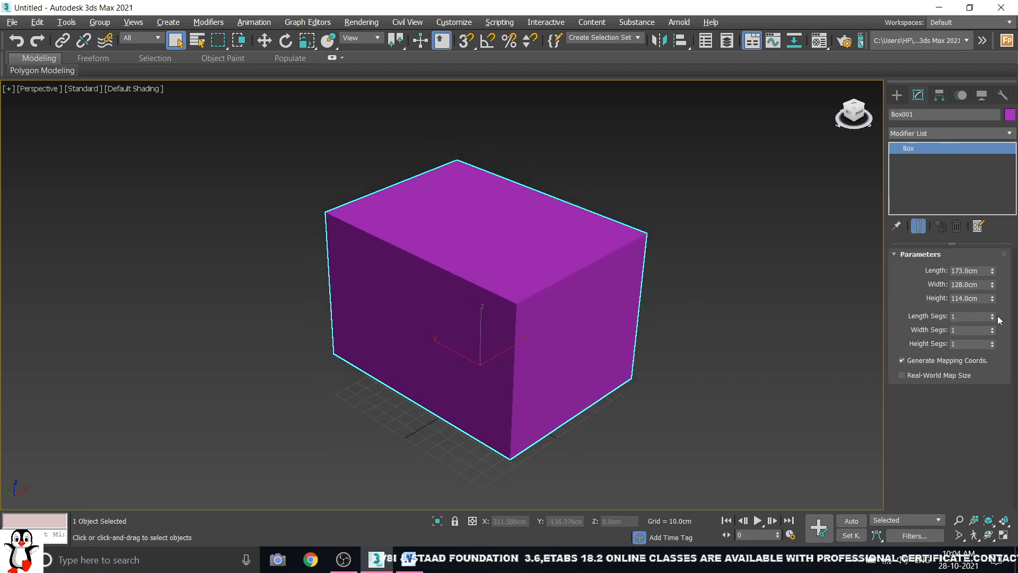
# Deselect the box, show the four-viewport layout and hide the grid in the Top, Front and Left views.
pyautogui.click(965, 317)
pyautogui.click(743, 276)
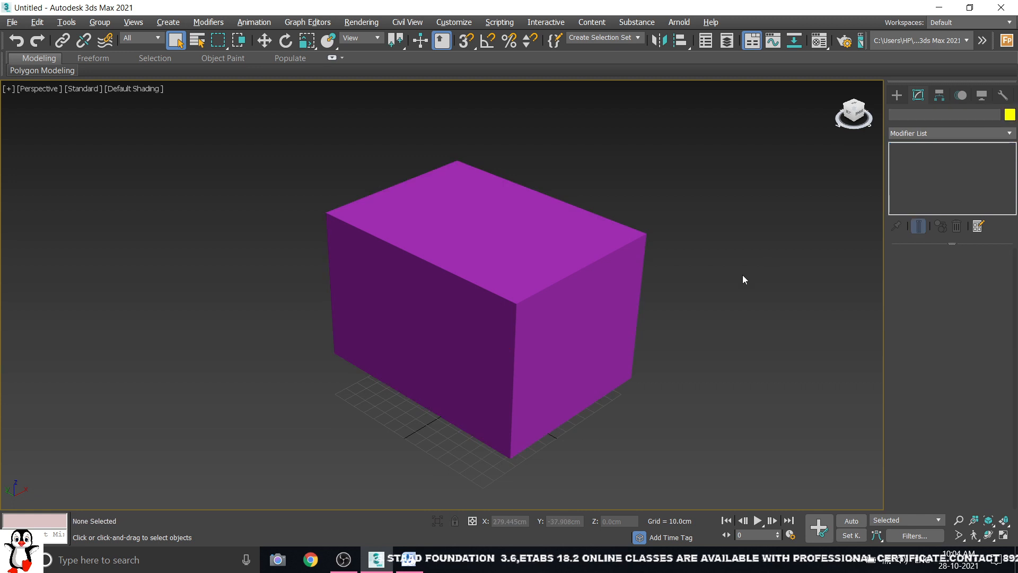
pyautogui.hotkey('alt', 'w')
pyautogui.click(272, 206)
pyautogui.hotkey('ctrl', 'shift', 'z')
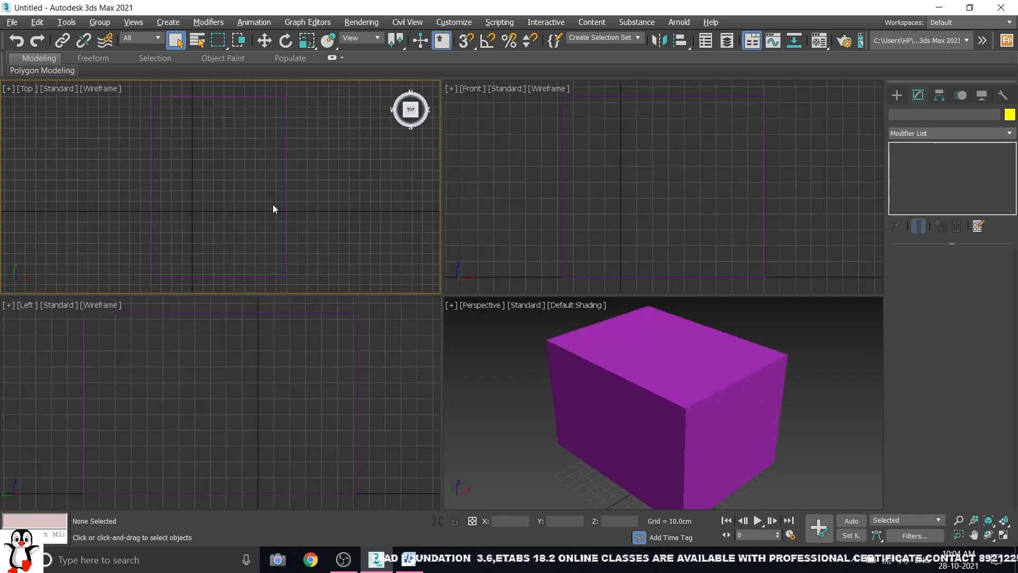
pyautogui.press('g')
pyautogui.click(639, 184)
pyautogui.press('g')
pyautogui.click(300, 383)
pyautogui.press('g')
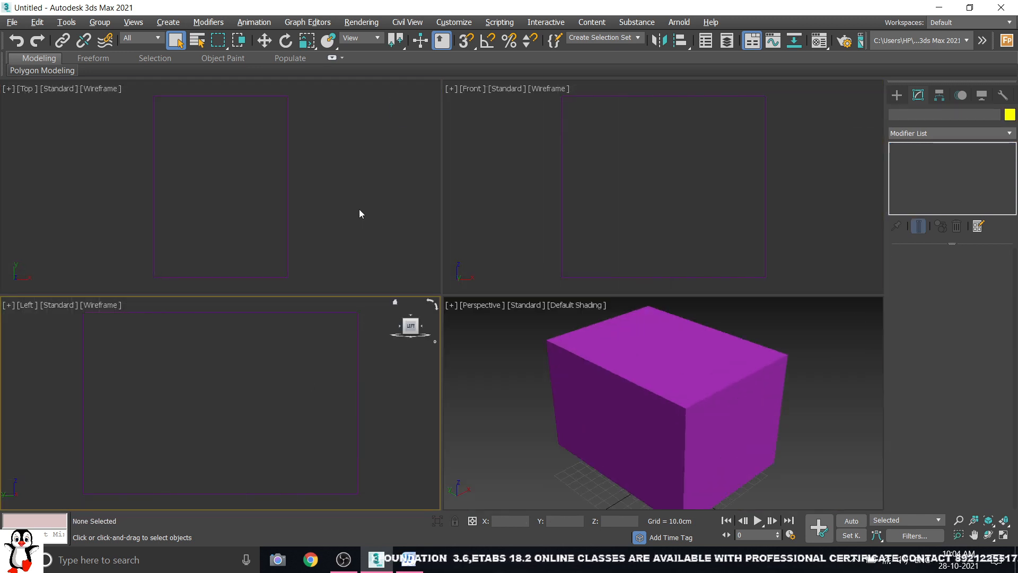
# Hide the grid in the Perspective view as well.
pyautogui.click(359, 209)
pyautogui.click(507, 428)
pyautogui.press('g')
pyautogui.click(336, 200)
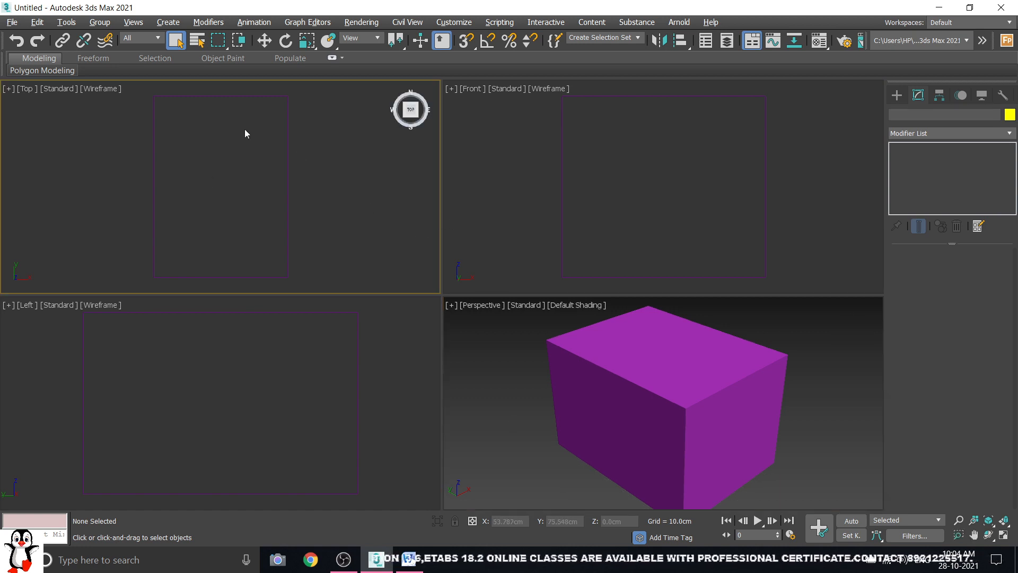
pyautogui.click(506, 195)
# Select the box and set its length, width and height segments to 10 each.
pyautogui.click(753, 382)
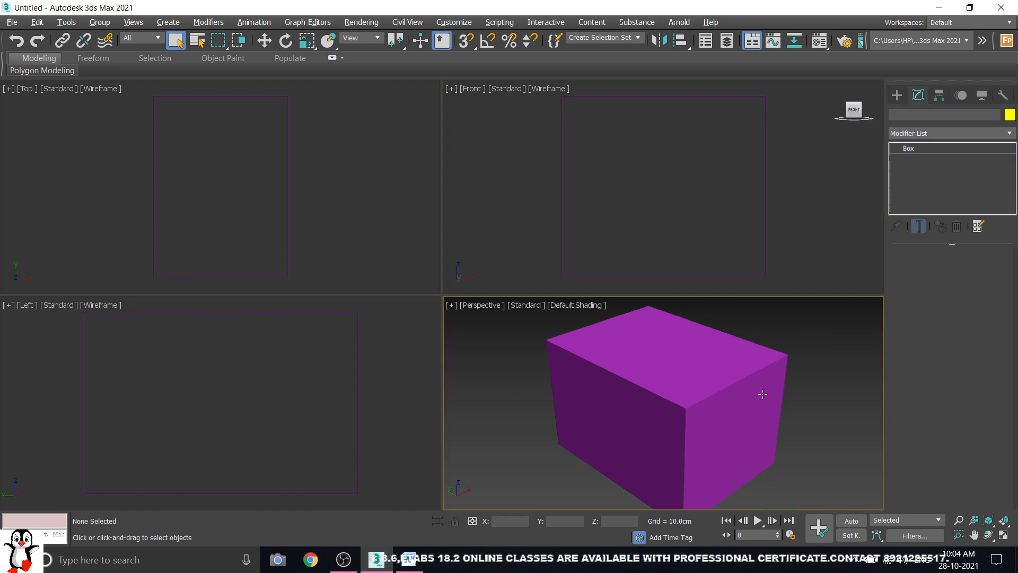
pyautogui.doubleClick(965, 319)
pyautogui.write('10')
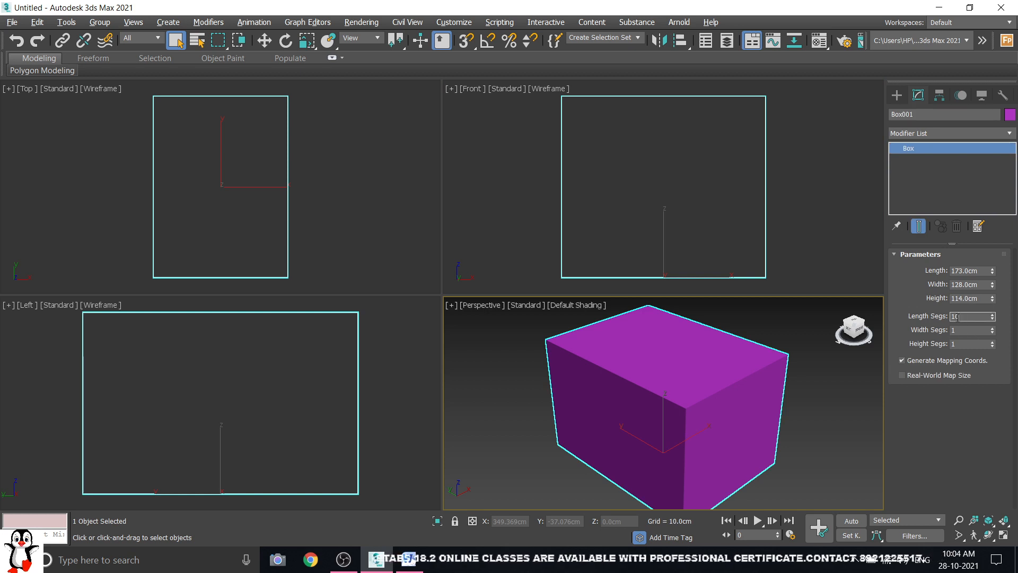
pyautogui.click(965, 329)
pyautogui.click(966, 342)
pyautogui.write('0')
pyautogui.click(970, 317)
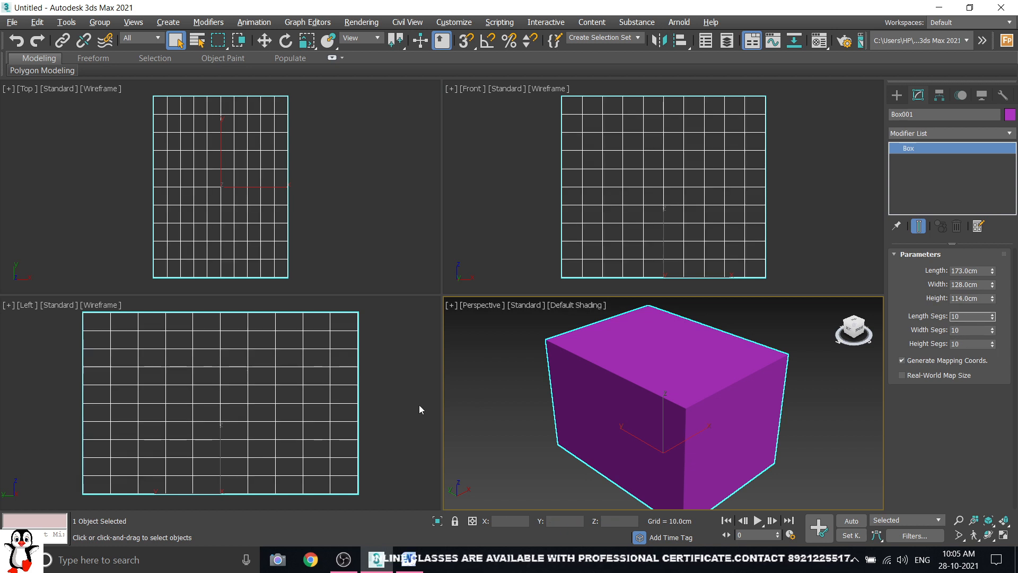
# Examine the box's segment divisions in the wireframe views, with the box deselected and selected.
pyautogui.click(501, 393)
pyautogui.click(515, 224)
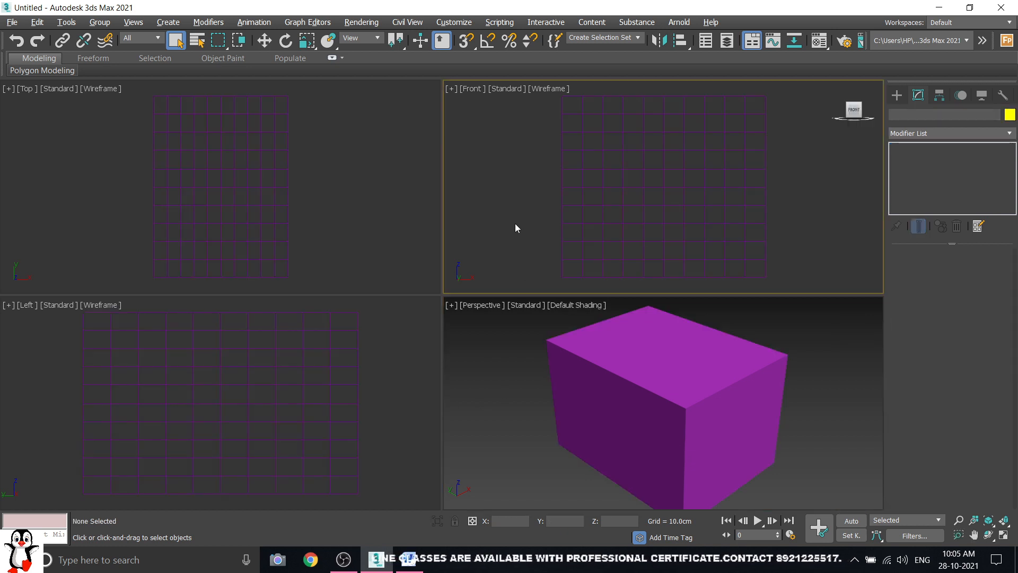
pyautogui.click(604, 238)
pyautogui.click(540, 390)
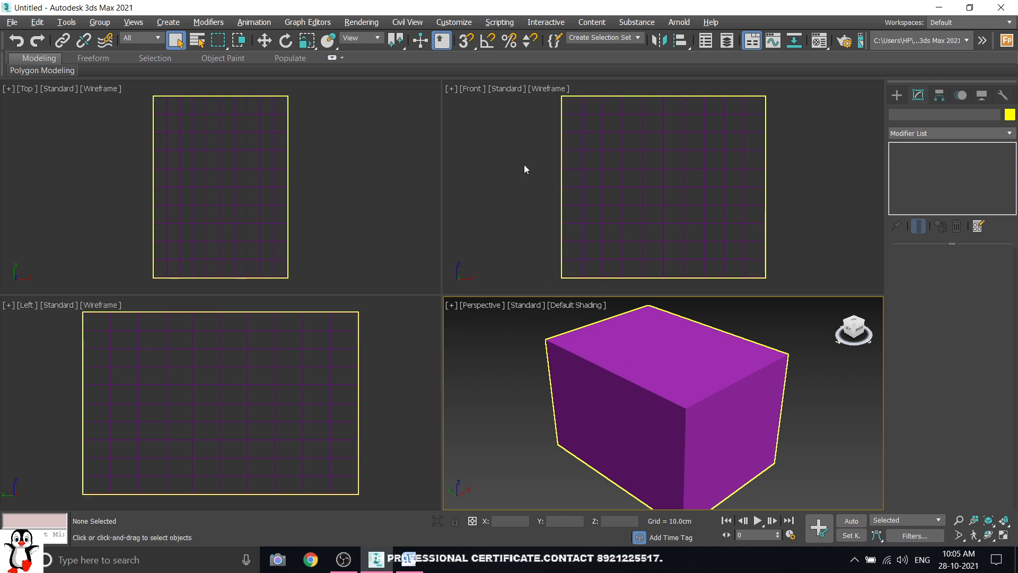
pyautogui.scroll(2, 756, 96)
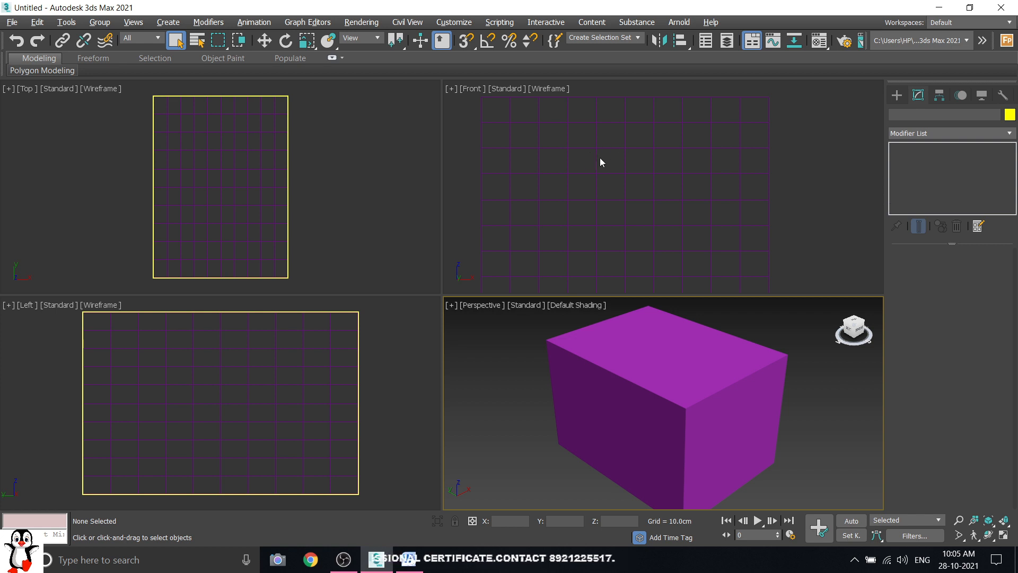
pyautogui.moveTo(500, 110); pyautogui.dragTo(694, 200)
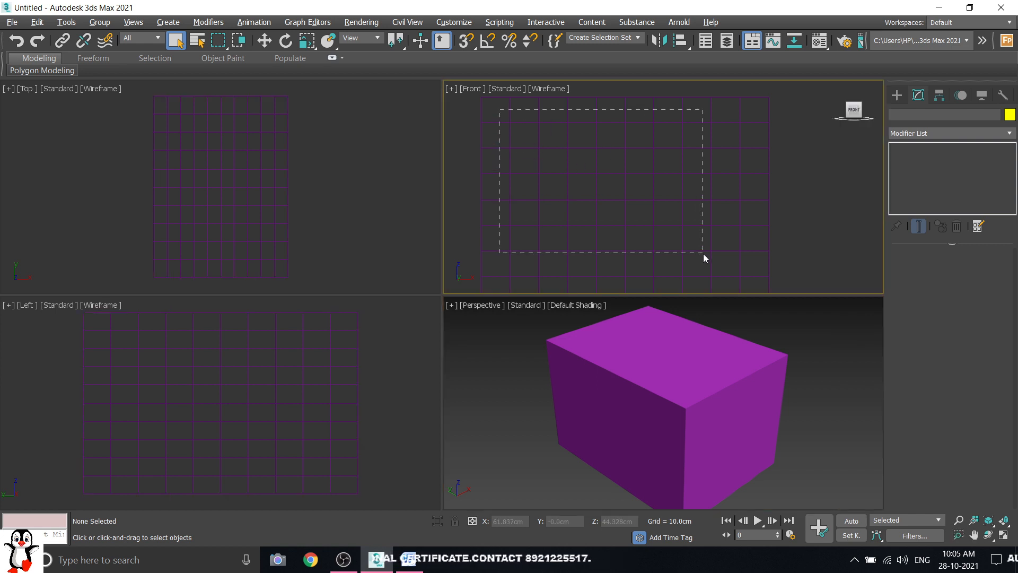
pyautogui.scroll(-2, 666, 183)
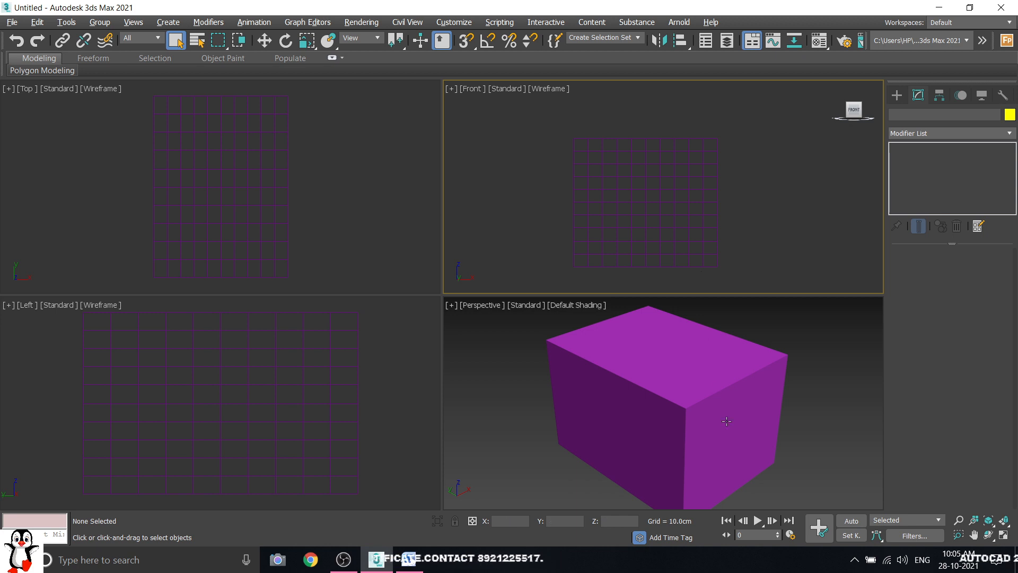
pyautogui.click(611, 201)
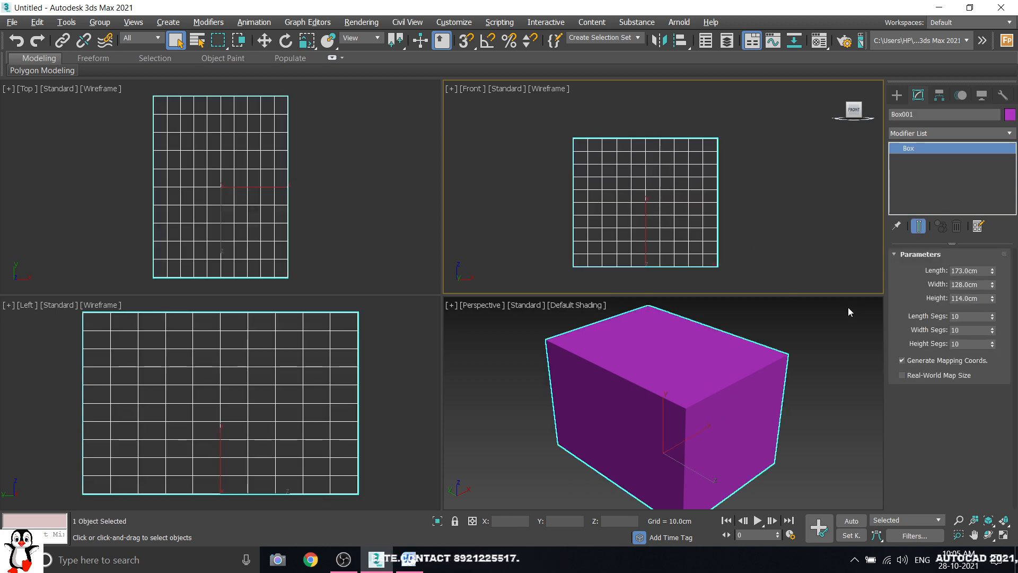
# Deselect the box, maximize the Perspective view and turn on Edged Faces to inspect the segments up close.
pyautogui.click(848, 375)
pyautogui.moveTo(808, 402); pyautogui.dragTo(752, 391, button='middle')
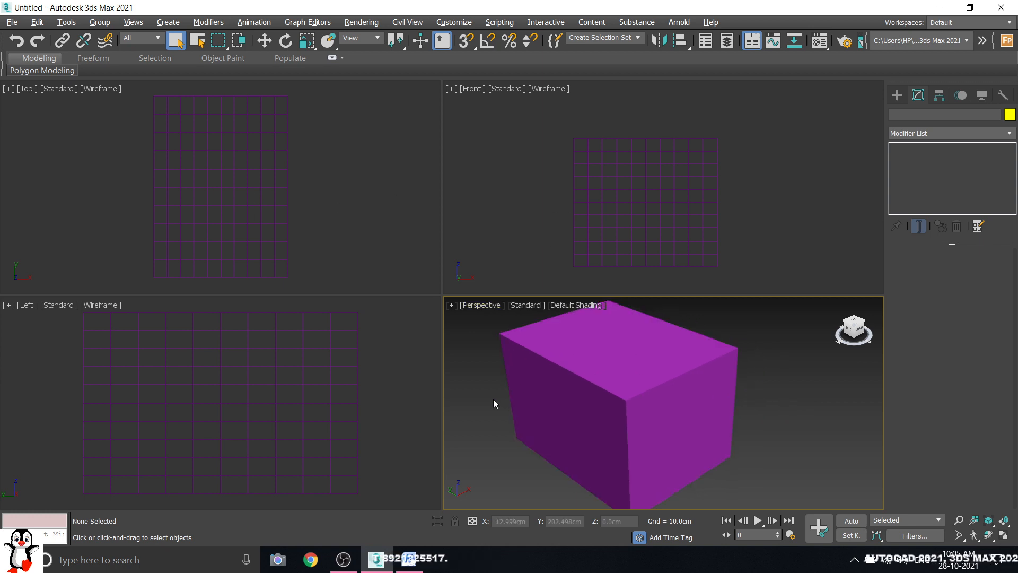
pyautogui.hotkey('alt', 'w')
pyautogui.moveTo(482, 302); pyautogui.dragTo(492, 310, button='middle')
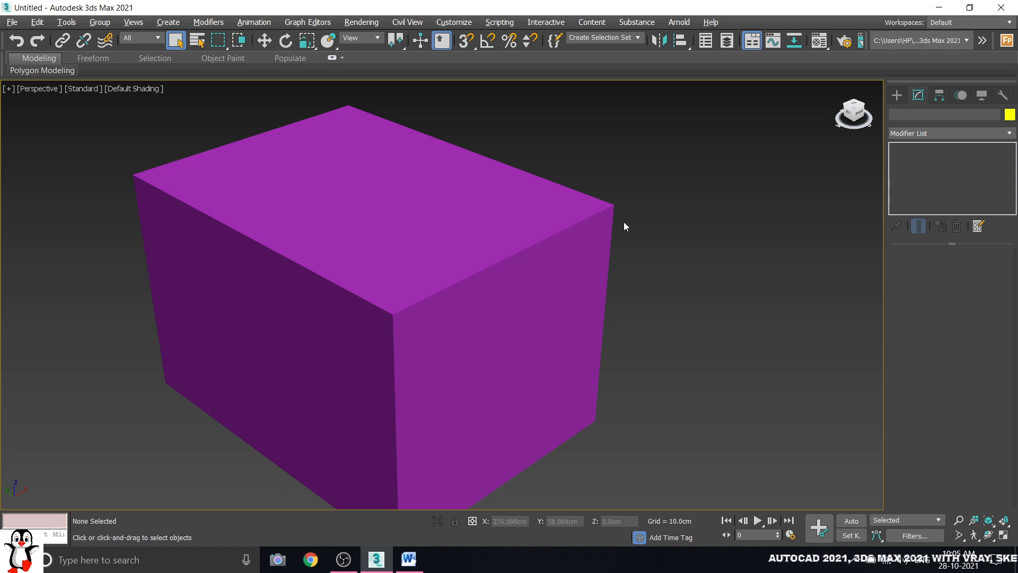
pyautogui.press('F4')
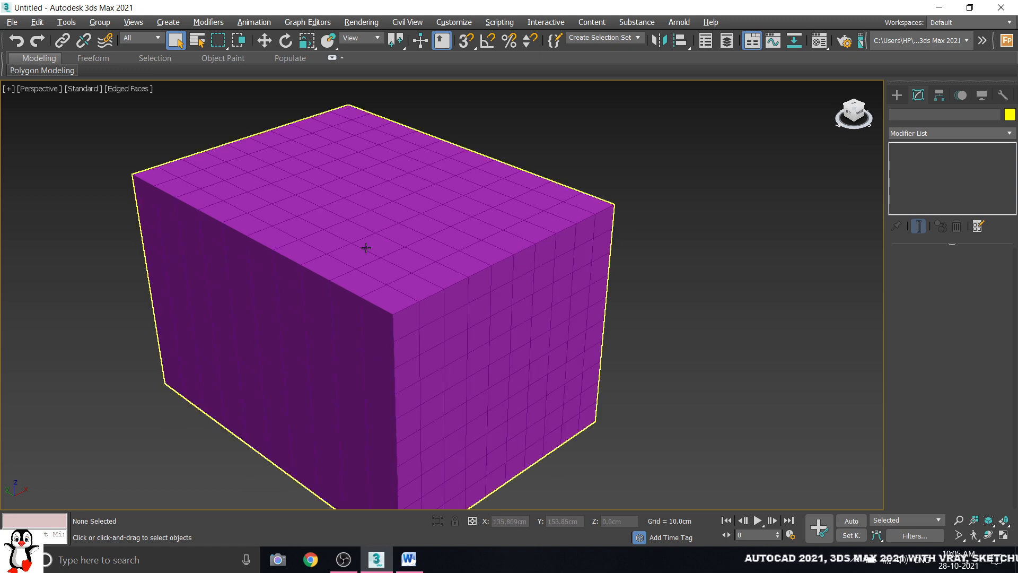
pyautogui.scroll(8, 388, 266)
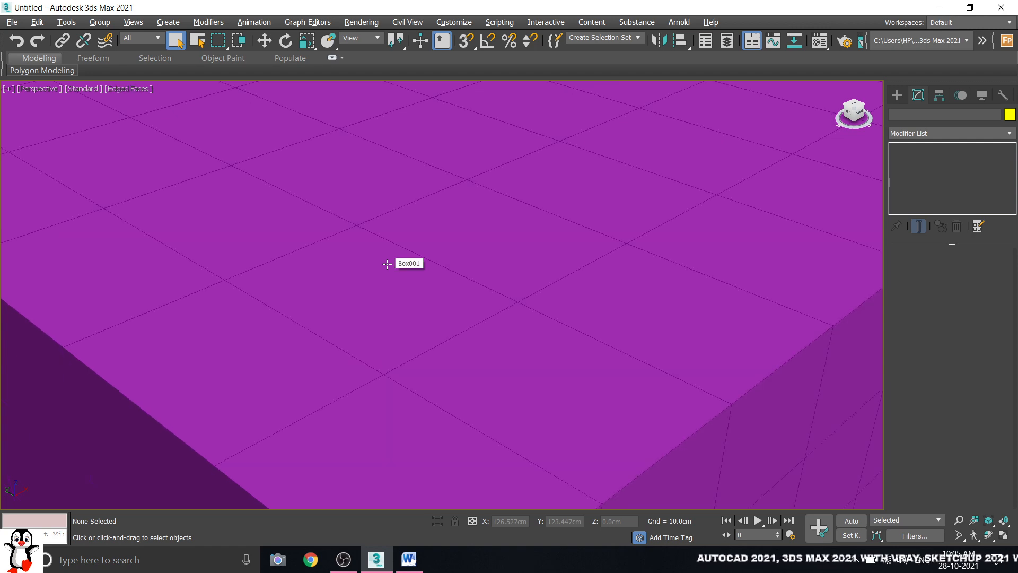
pyautogui.scroll(-8, 387, 264)
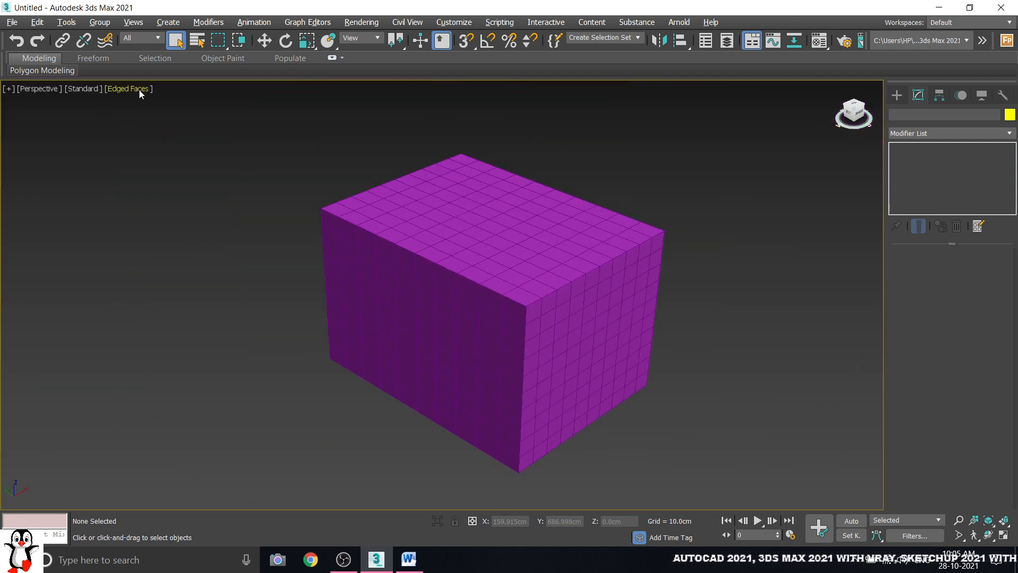
# Toggle Edged Faces off, on and off again in the Perspective view's shading options.
pyautogui.click(134, 90)
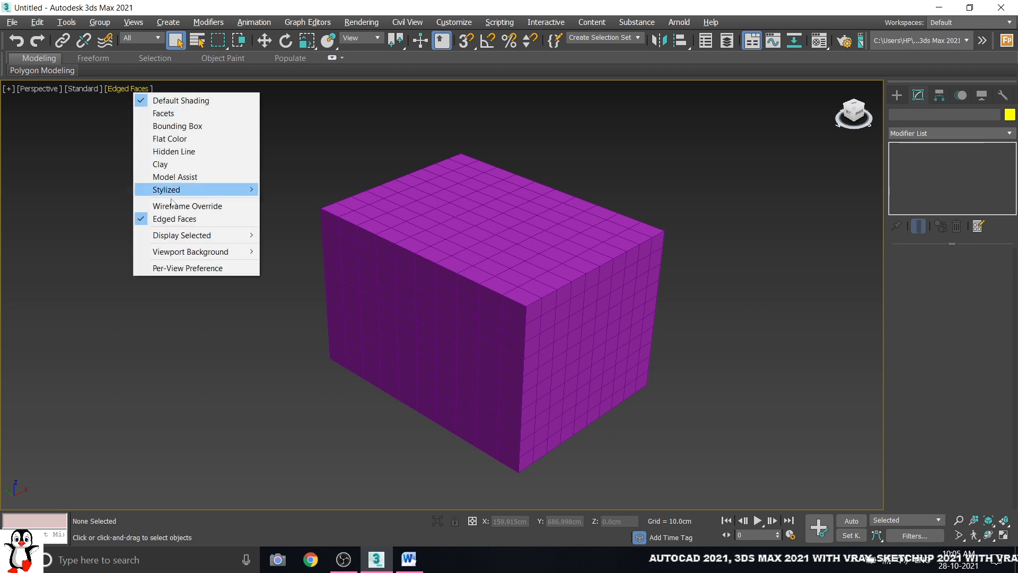
pyautogui.click(179, 219)
pyautogui.click(126, 88)
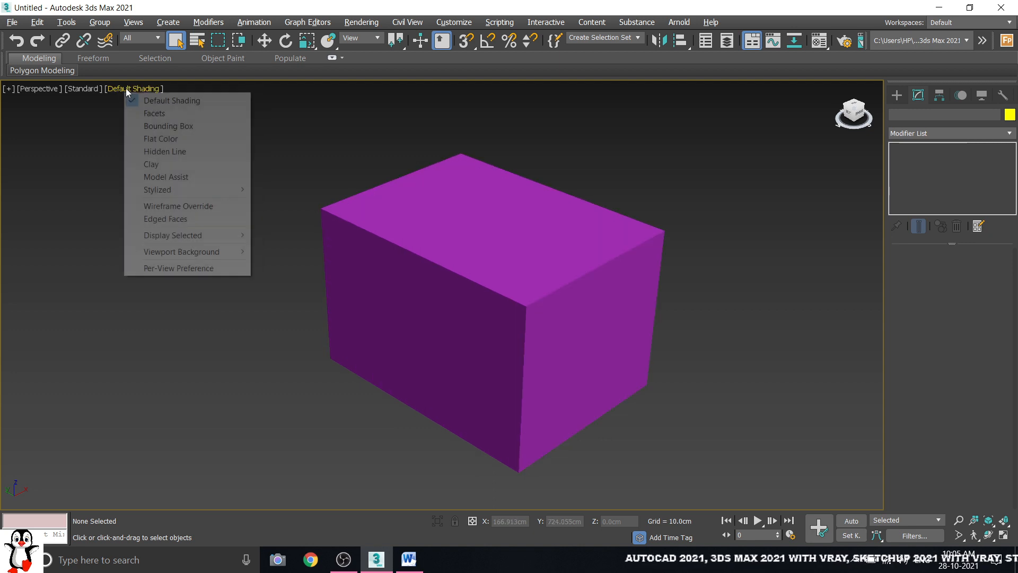
pyautogui.click(156, 220)
pyautogui.click(121, 88)
pyautogui.click(159, 219)
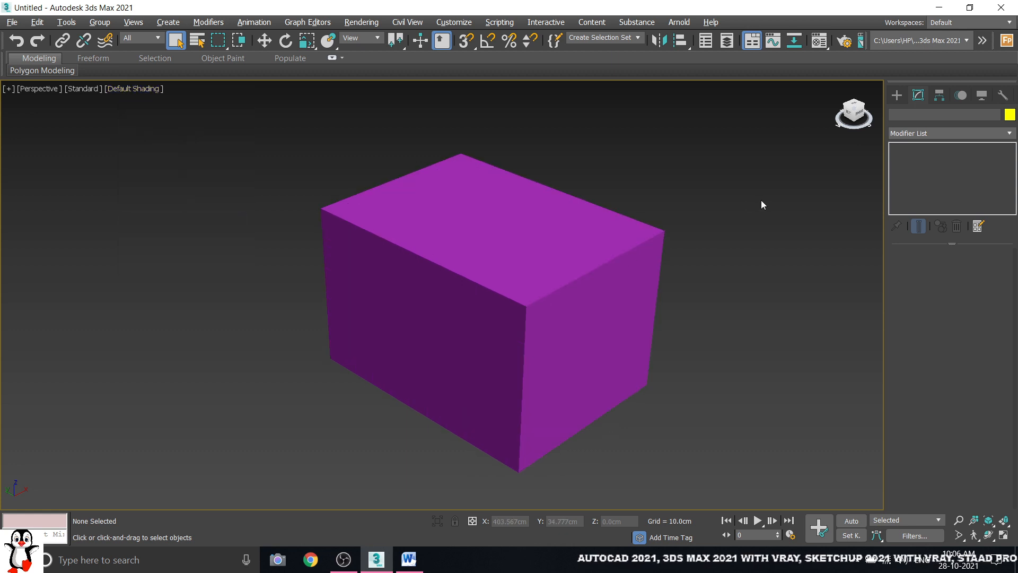
# Delete the purple box from the scene.
pyautogui.moveTo(502, 297); pyautogui.dragTo(372, 295, button='middle')
pyautogui.click(417, 232)
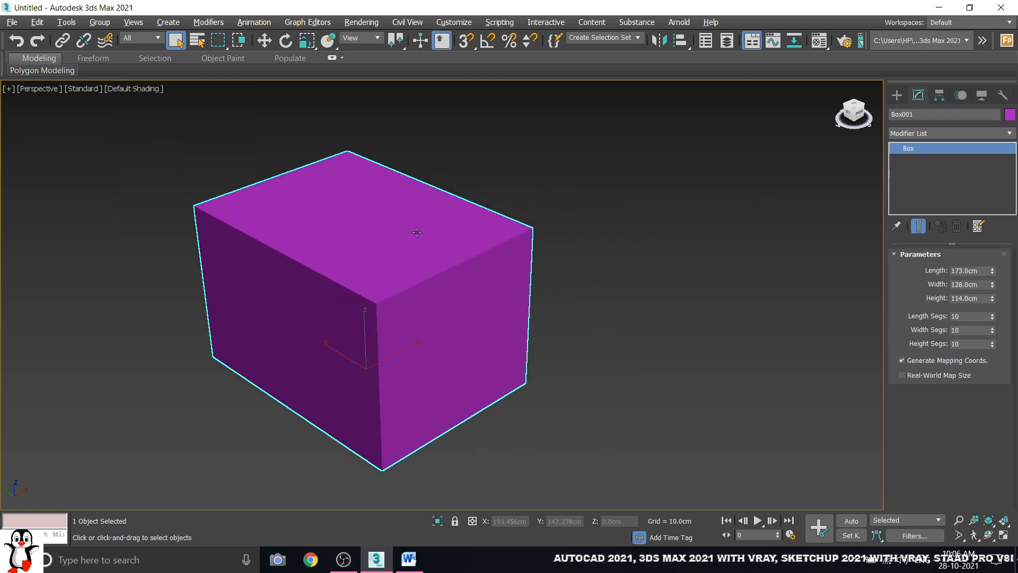
pyautogui.press('Delete')
# Show the grid and create a cube of about 51.3 cm per side at its center using the Cube creation method.
pyautogui.click(897, 95)
pyautogui.click(912, 171)
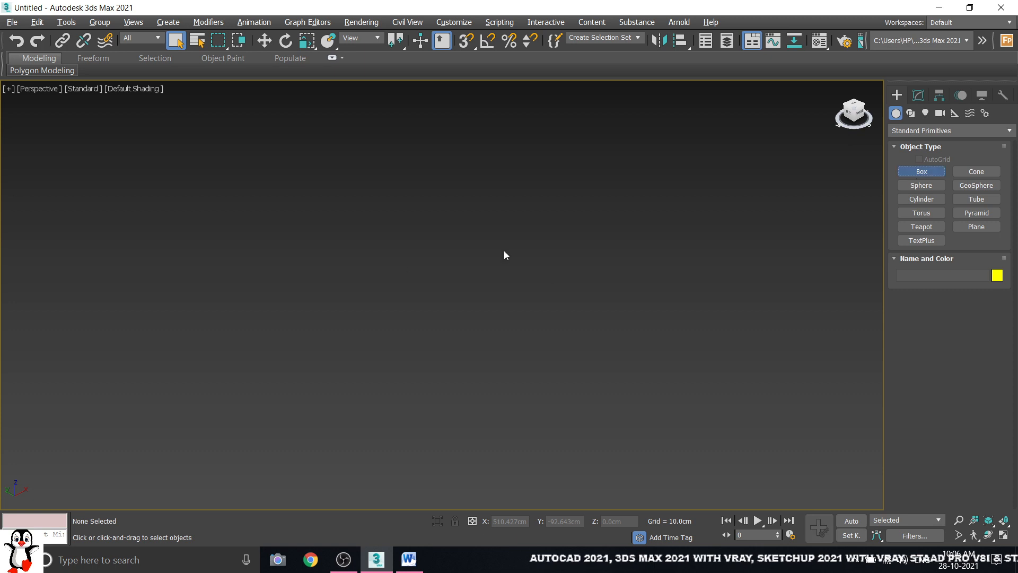
pyautogui.press('g')
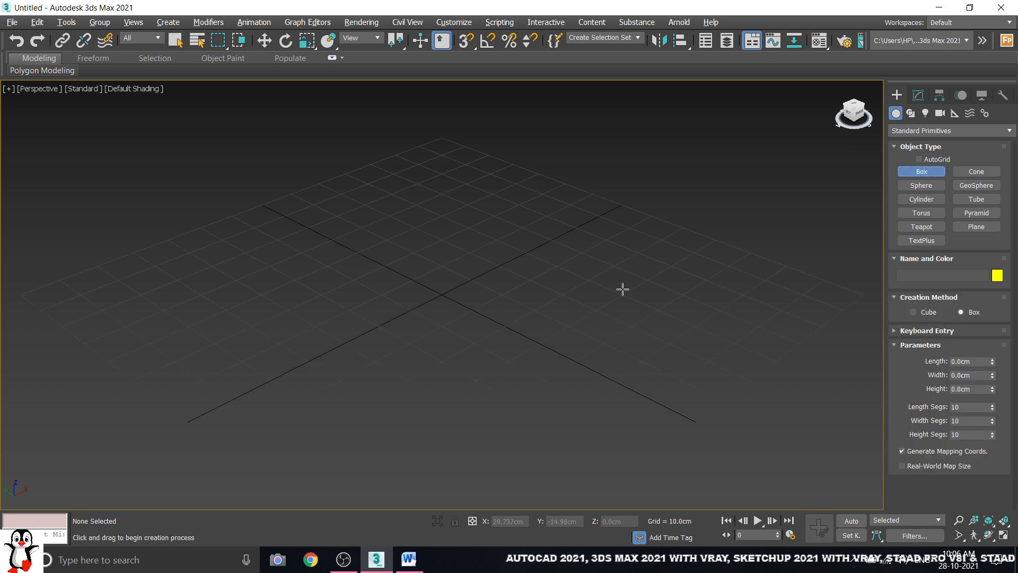
pyautogui.click(921, 312)
pyautogui.moveTo(445, 290); pyautogui.dragTo(529, 335)
pyautogui.scroll(-3, 504, 332)
pyautogui.moveTo(504, 332); pyautogui.dragTo(386, 345, button='middle')
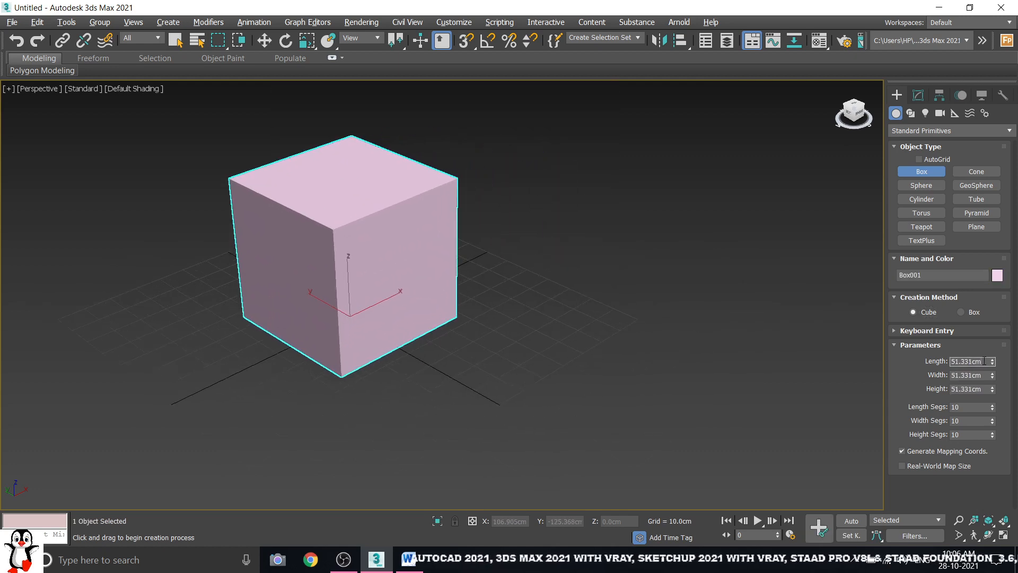
# Beside the cube, create a box about 42.9 cm long, 61.2 cm wide and 57.1 cm high, plus another cube with the Cube method.
pyautogui.click(961, 312)
pyautogui.moveTo(570, 271); pyautogui.dragTo(553, 384)
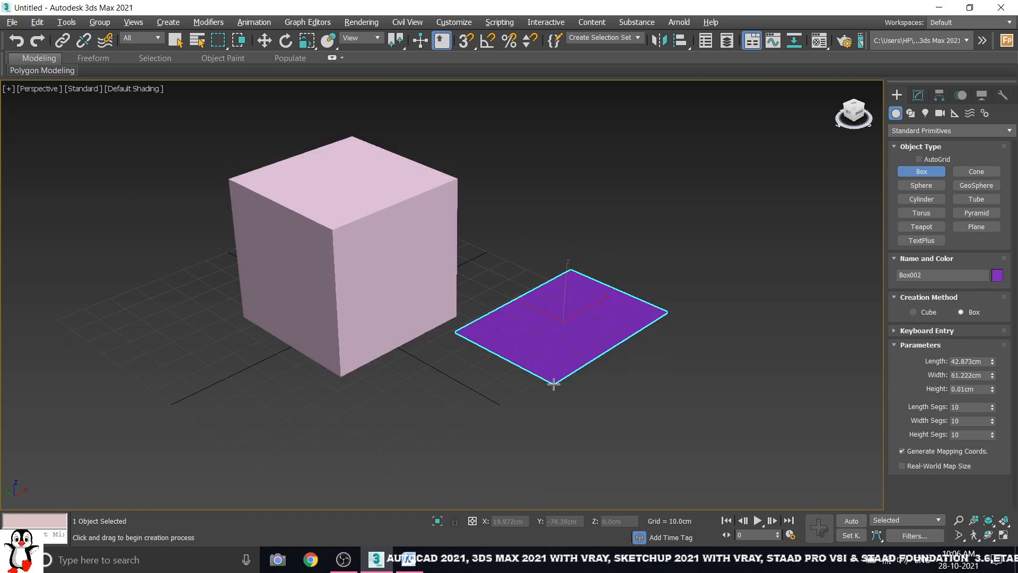
pyautogui.click(551, 231)
pyautogui.click(923, 313)
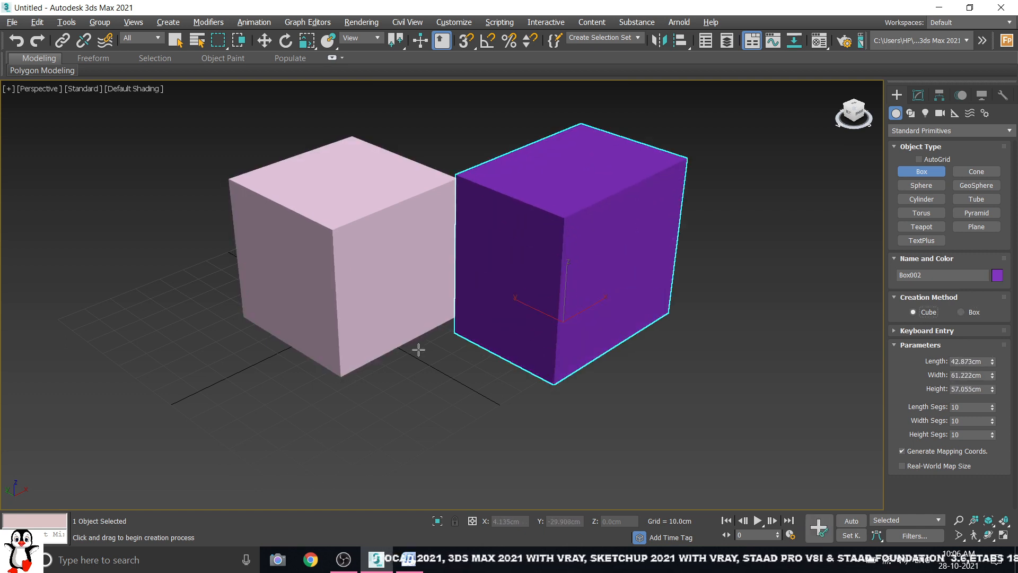
pyautogui.scroll(-5, 416, 348)
pyautogui.moveTo(622, 340); pyautogui.dragTo(652, 359)
# End box creation, select all the boxes in the view and delete them.
pyautogui.rightClick(668, 226)
pyautogui.click(668, 216)
pyautogui.moveTo(191, 180); pyautogui.dragTo(733, 411)
pyautogui.press('Delete')
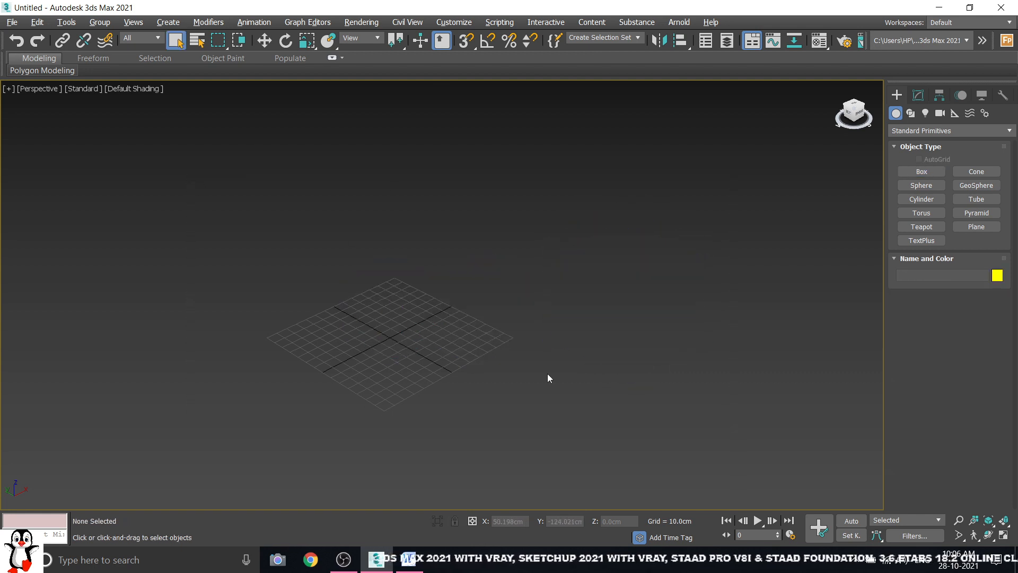
# Create a pointed cone from the grid origin using the Edge method, with a base radius of about 17.2 cm and height of about 59.2 cm.
pyautogui.scroll(5, 533, 375)
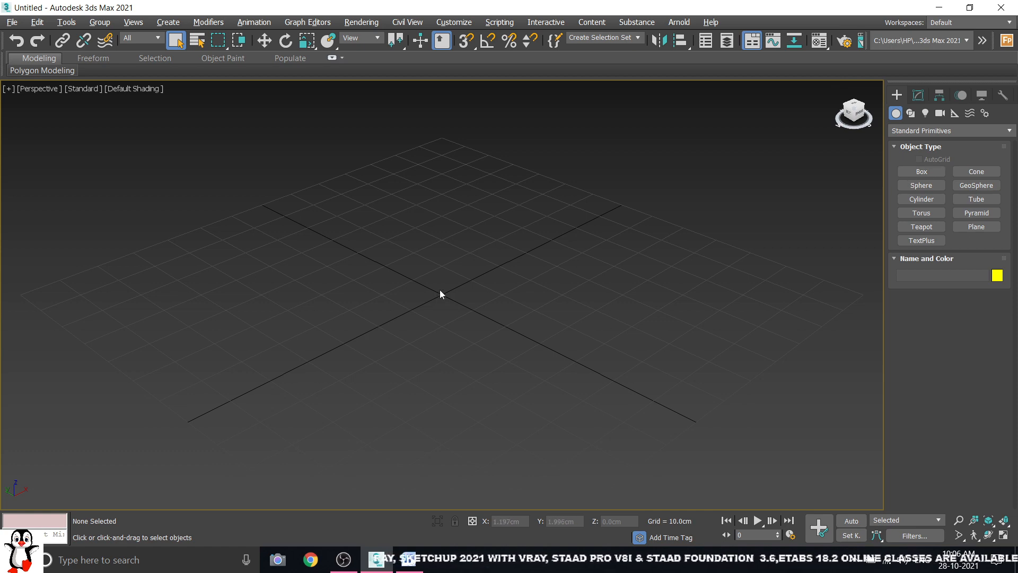
pyautogui.scroll(4, 438, 289)
pyautogui.scroll(-4, 505, 285)
pyautogui.moveTo(638, 276); pyautogui.dragTo(625, 272, button='middle')
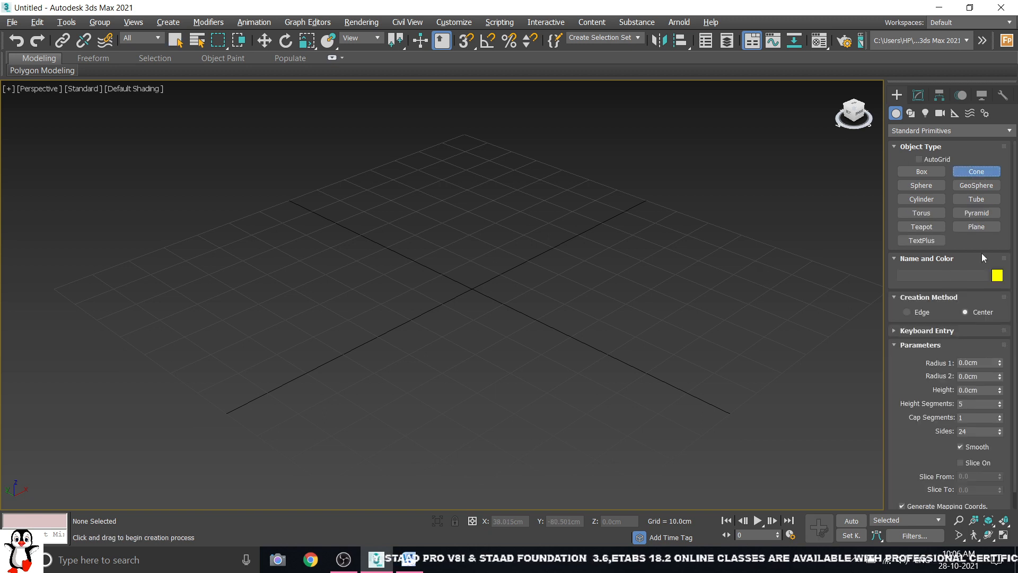
pyautogui.click(910, 313)
pyautogui.scroll(3, 477, 291)
pyautogui.scroll(1, 488, 287)
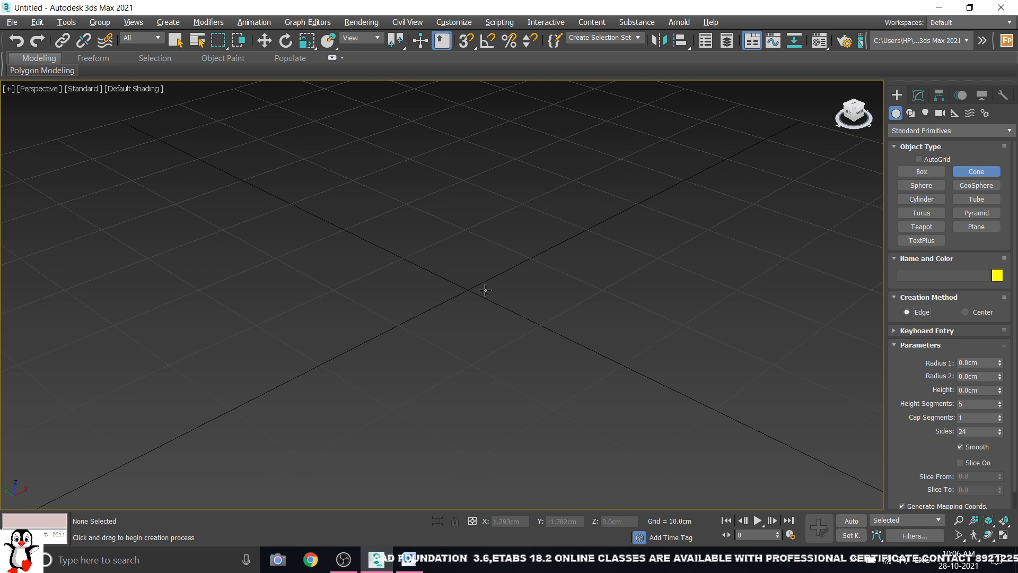
pyautogui.click(469, 288)
pyautogui.moveTo(469, 288); pyautogui.dragTo(760, 434)
pyautogui.scroll(-5, 759, 434)
pyautogui.click(752, 306)
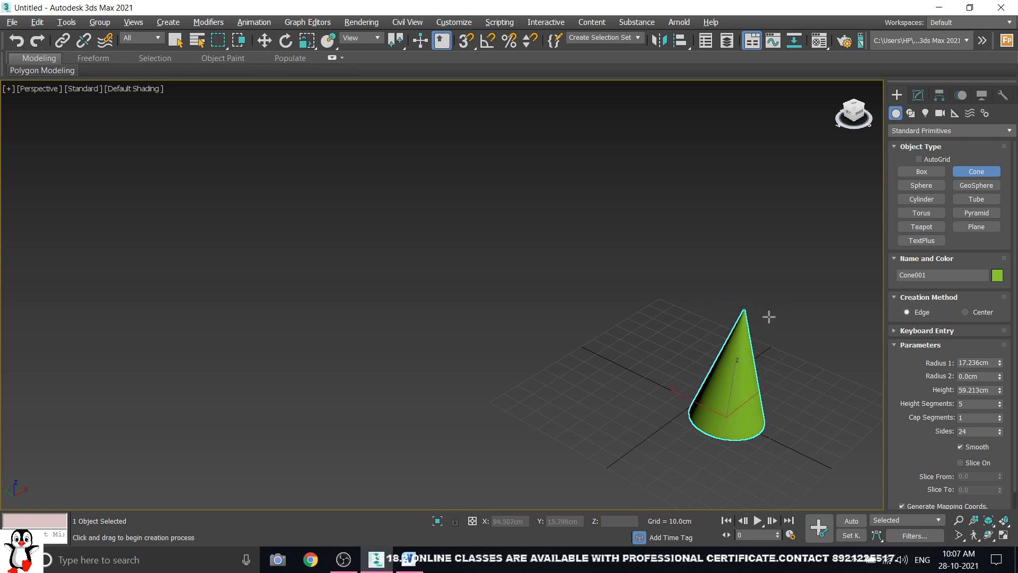
# Set the cone's Radius 1 to 25 cm and end cone creation.
pyautogui.scroll(-1, 917, 381)
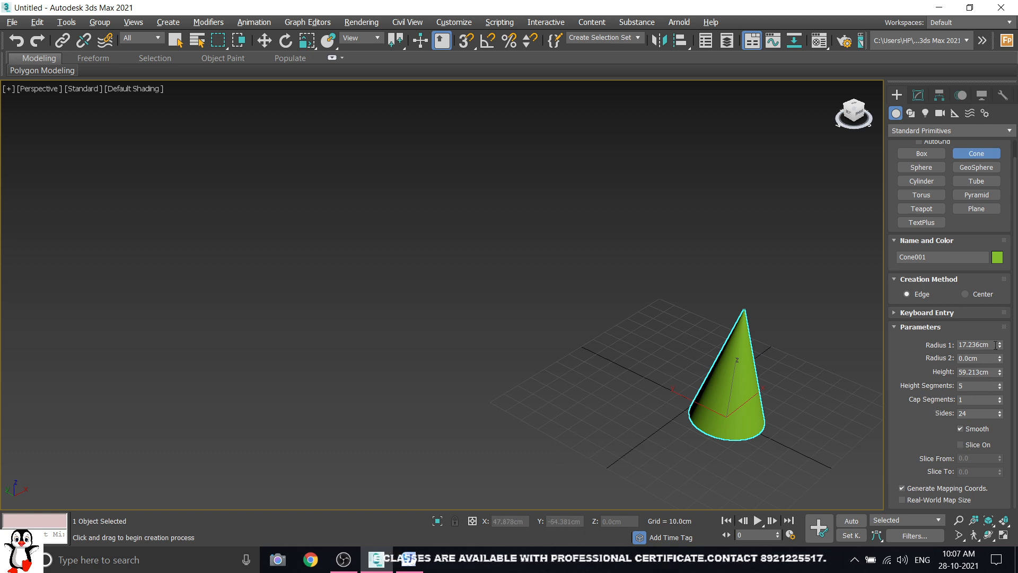
pyautogui.moveTo(760, 371); pyautogui.dragTo(526, 369, button='middle')
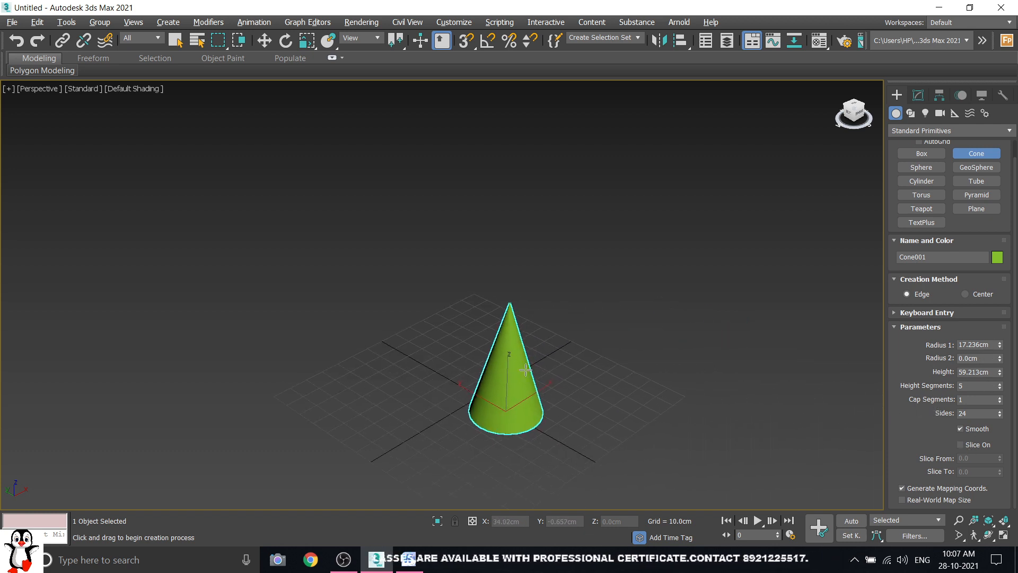
pyautogui.doubleClick(991, 346)
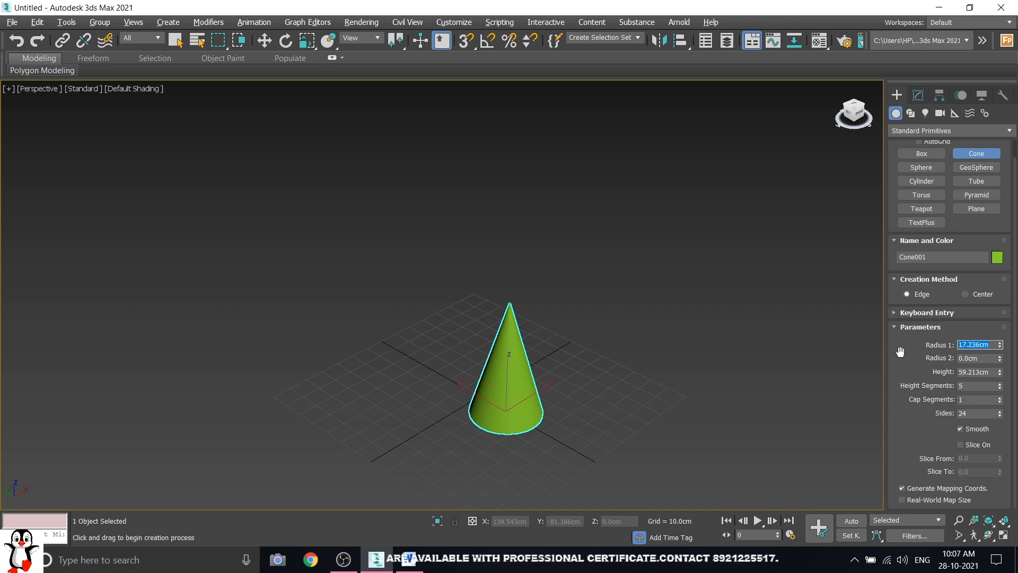
pyautogui.write('25')
pyautogui.press('Return')
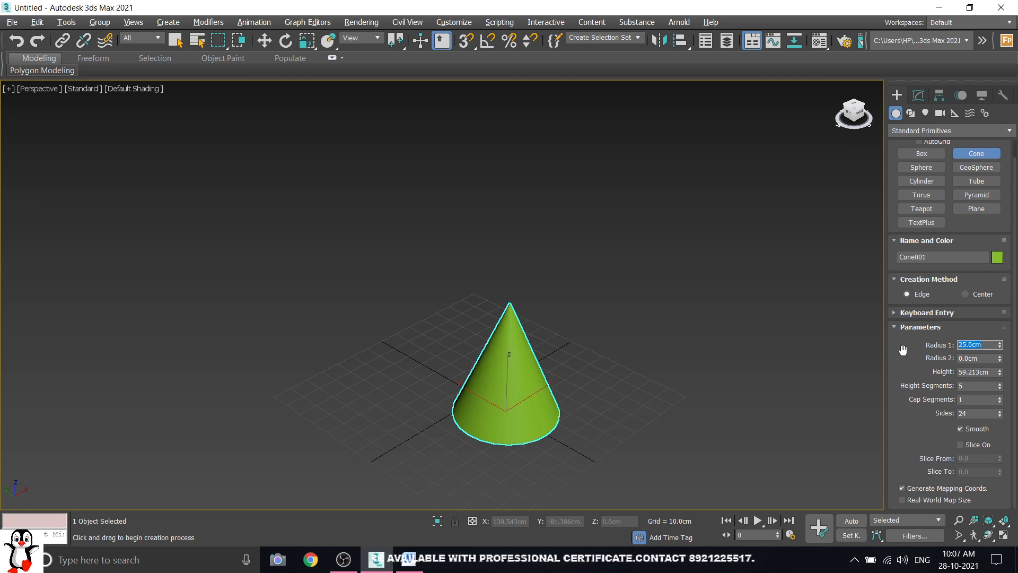
pyautogui.rightClick(590, 272)
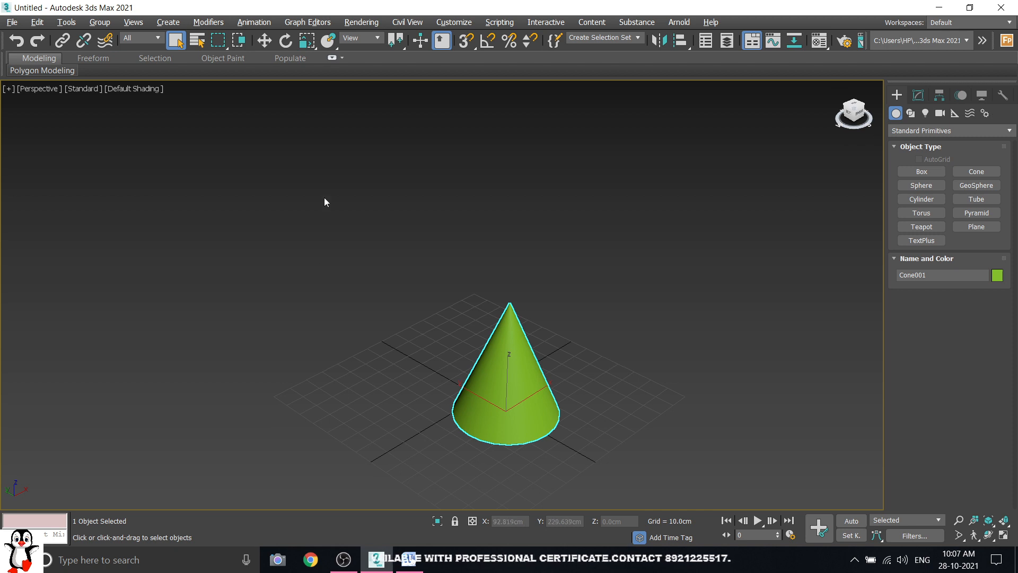
# Delete the selected green cone from the scene.
pyautogui.scroll(5, 515, 363)
pyautogui.moveTo(527, 359); pyautogui.dragTo(573, 338, button='middle')
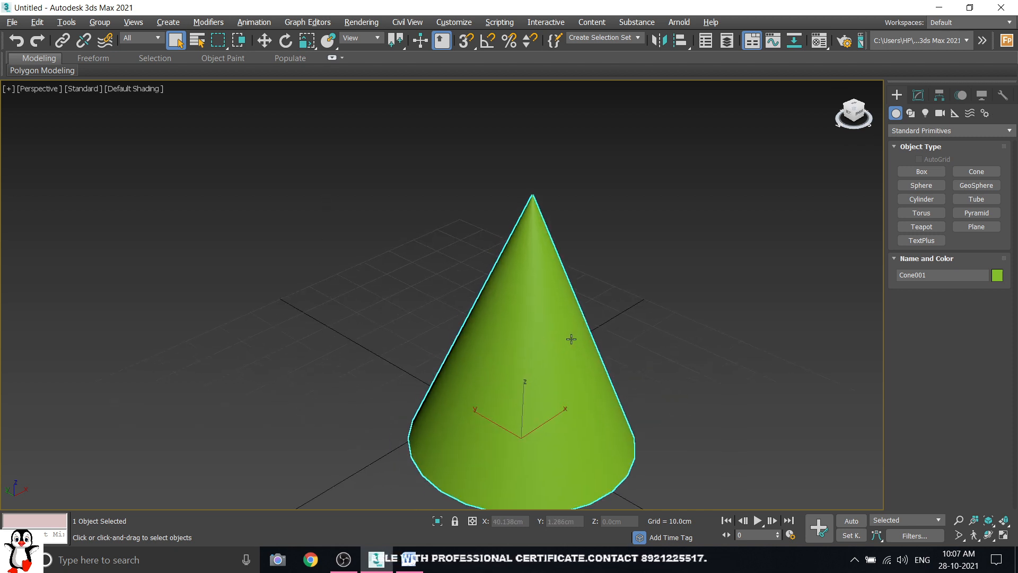
pyautogui.press('Delete')
# Create a pointed cone at the grid origin using the Center method, with a base radius of about 31.9 cm and height of about 89.2 cm.
pyautogui.click(975, 172)
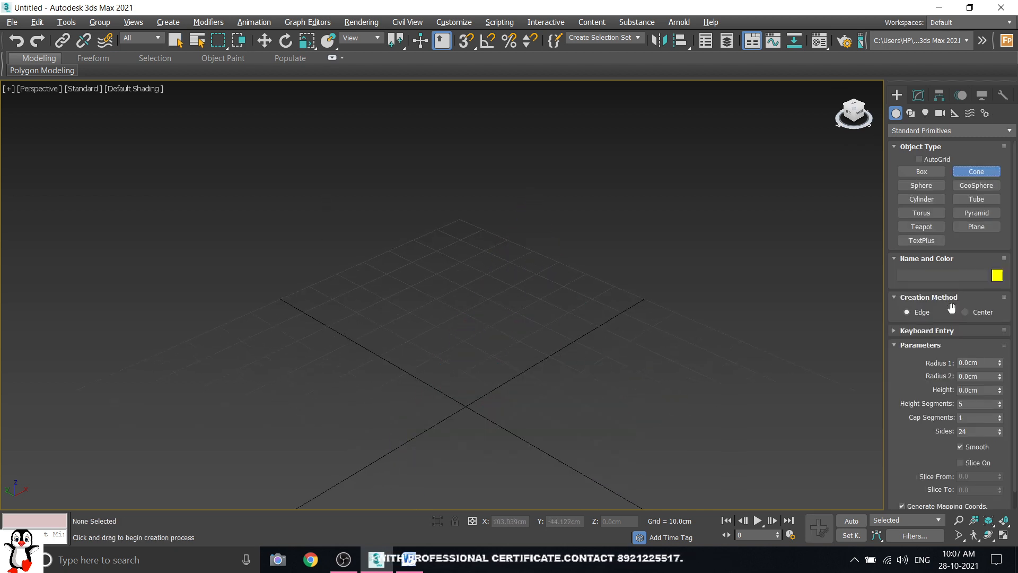
pyautogui.click(966, 312)
pyautogui.moveTo(471, 377); pyautogui.dragTo(467, 281, button='middle')
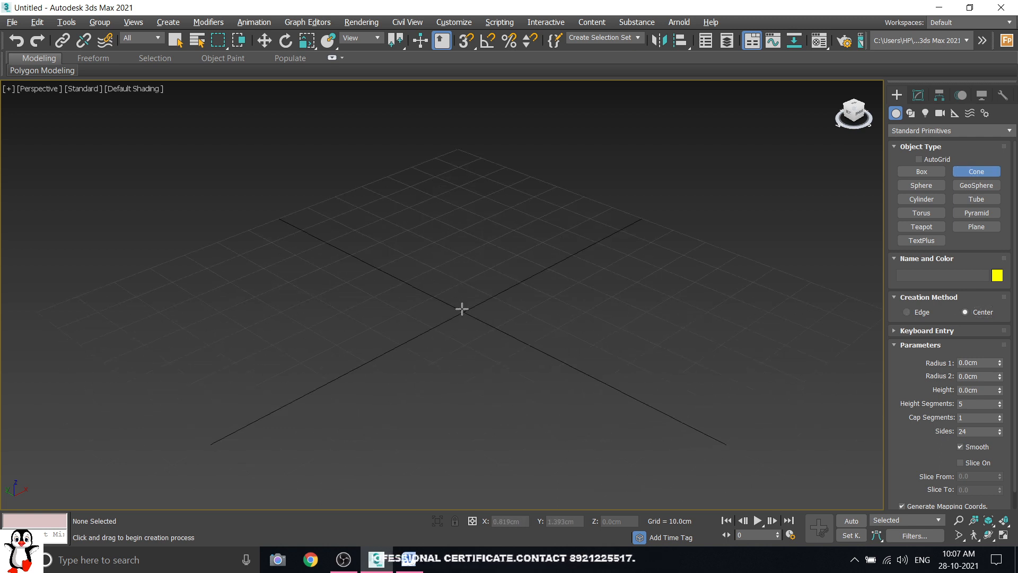
pyautogui.moveTo(462, 308); pyautogui.dragTo(586, 347)
pyautogui.scroll(-4, 587, 348)
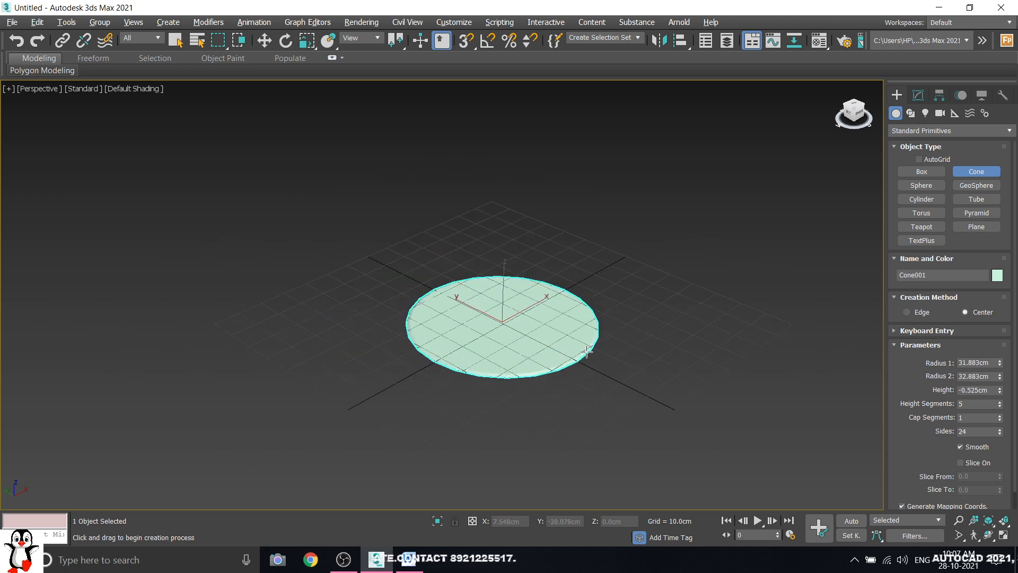
pyautogui.click(542, 167)
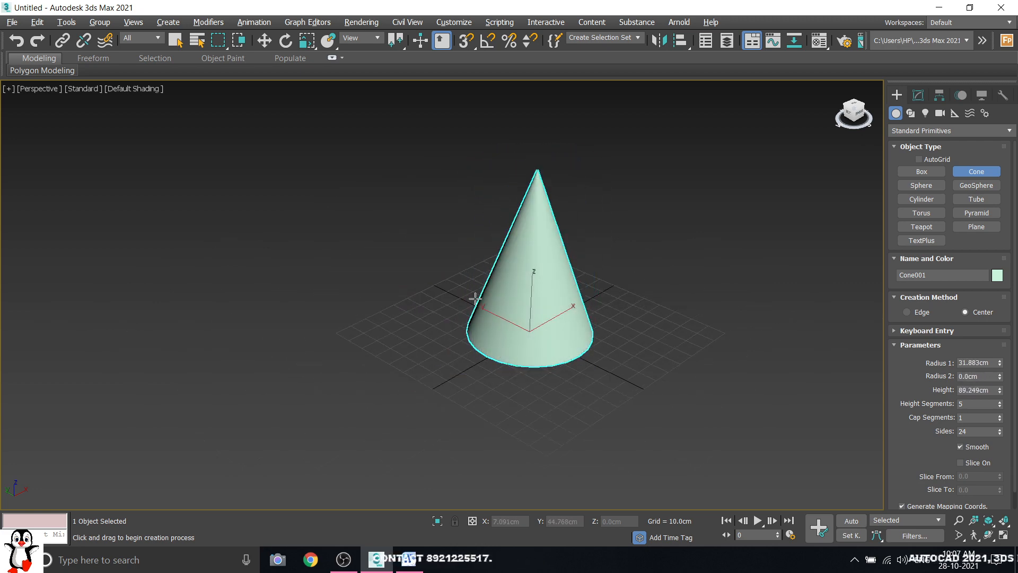
pyautogui.rightClick(627, 240)
pyautogui.click(628, 237)
# Select the cone and modify its Radius 1 to about 60.6 cm and its Radius 2 to about 18.5 cm.
pyautogui.moveTo(635, 281); pyautogui.dragTo(595, 331, button='middle')
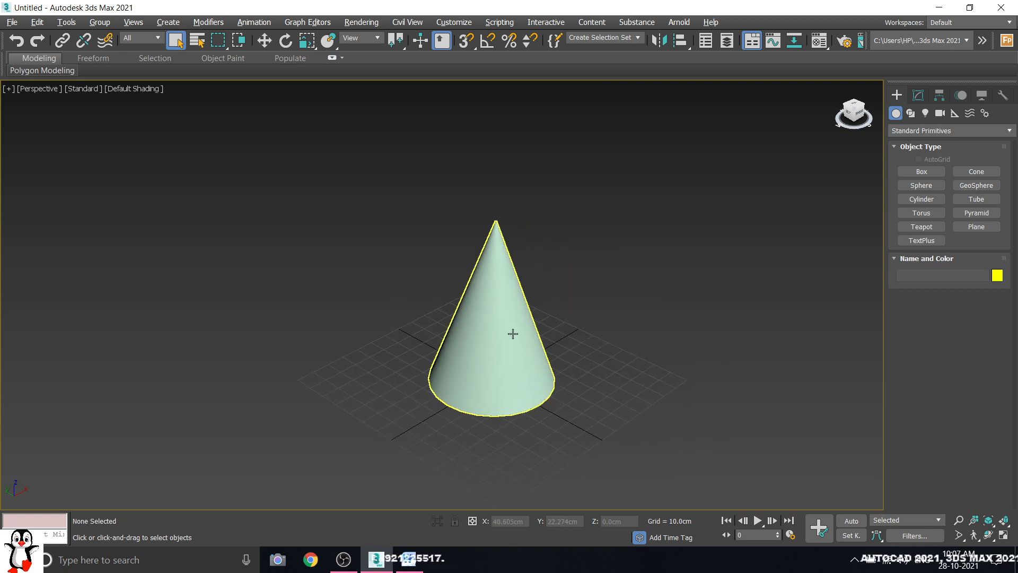
pyautogui.moveTo(511, 334); pyautogui.dragTo(502, 333, button='middle')
pyautogui.click(499, 303)
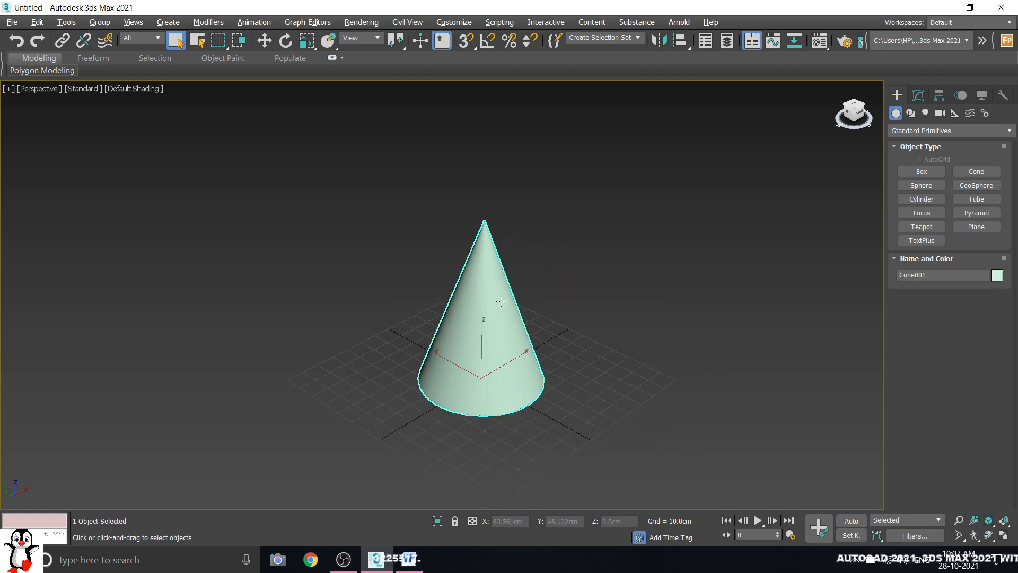
pyautogui.click(918, 95)
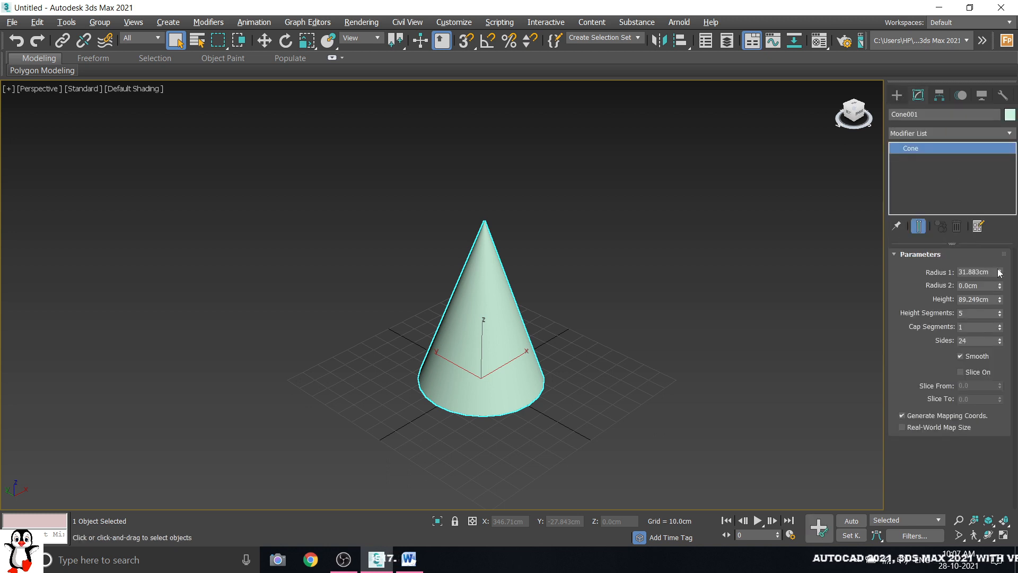
pyautogui.moveTo(1003, 274); pyautogui.dragTo(986, 143)
pyautogui.scroll(3, 477, 215)
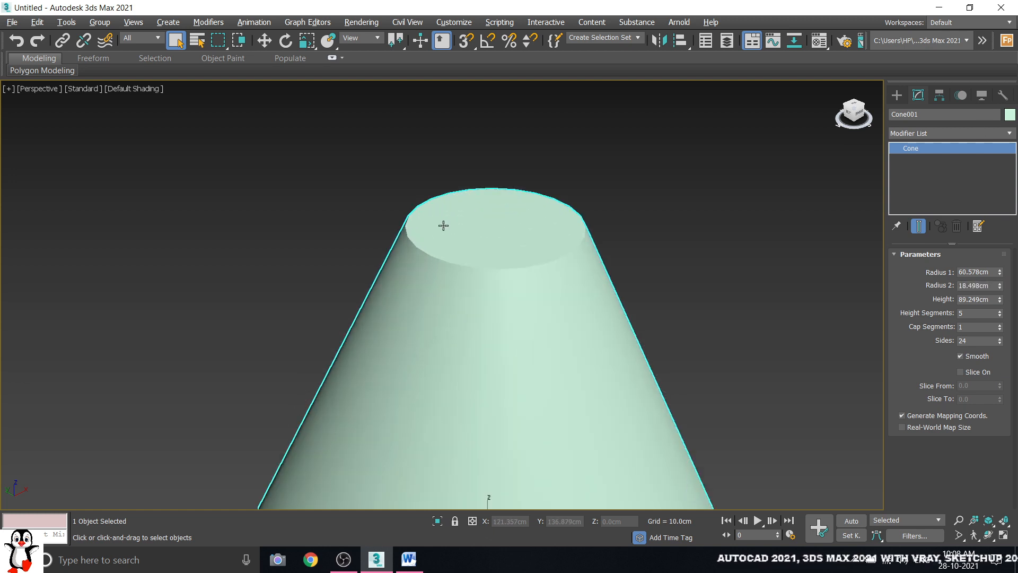
pyautogui.moveTo(580, 306); pyautogui.dragTo(615, 317)
pyautogui.click(478, 285)
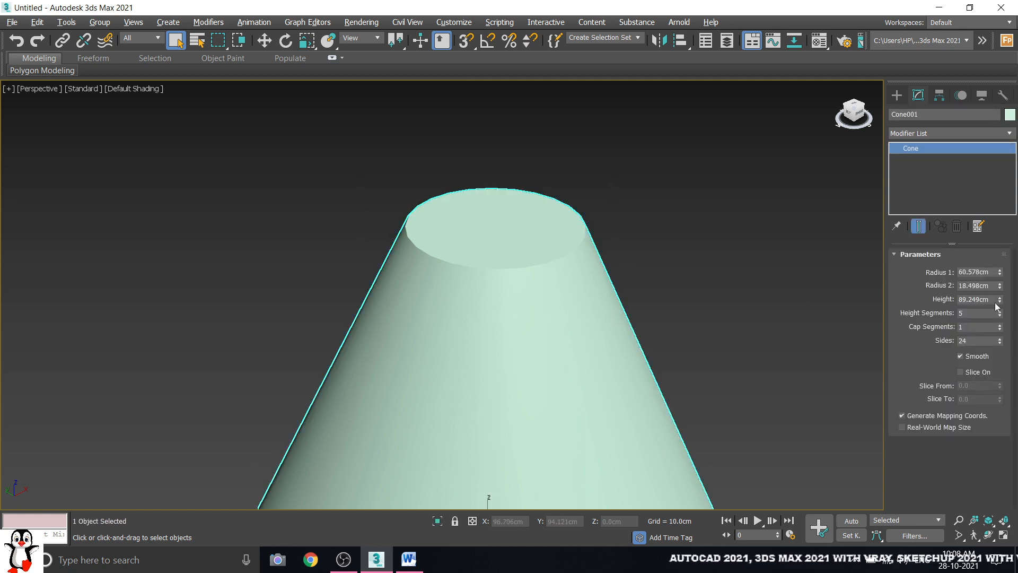
# Reset the cone's Radius 2 to zero and raise it to about 6.8 cm.
pyautogui.rightClick(999, 289)
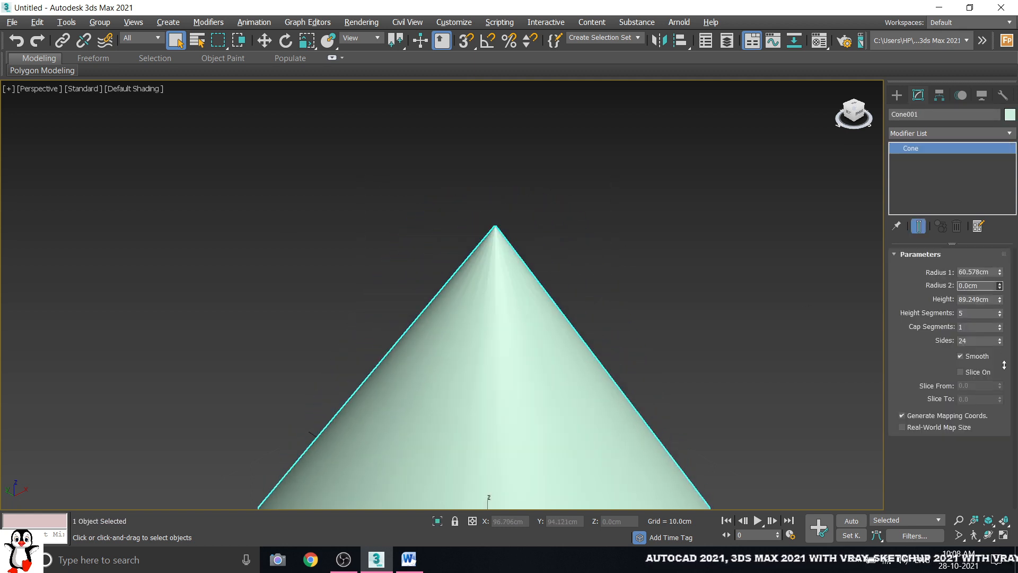
pyautogui.moveTo(1000, 288); pyautogui.dragTo(1004, 244)
pyautogui.moveTo(1000, 288); pyautogui.dragTo(1001, 276)
pyautogui.scroll(-4, 720, 226)
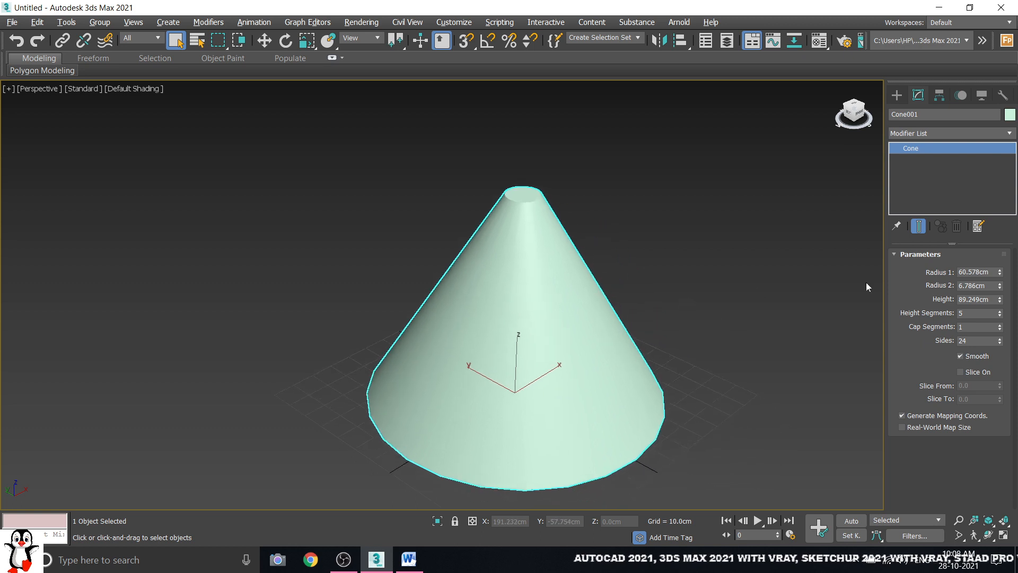
# Try a height of 150 cm and a height of 25 cm on the cone.
pyautogui.doubleClick(993, 299)
pyautogui.write('150')
pyautogui.press('Return')
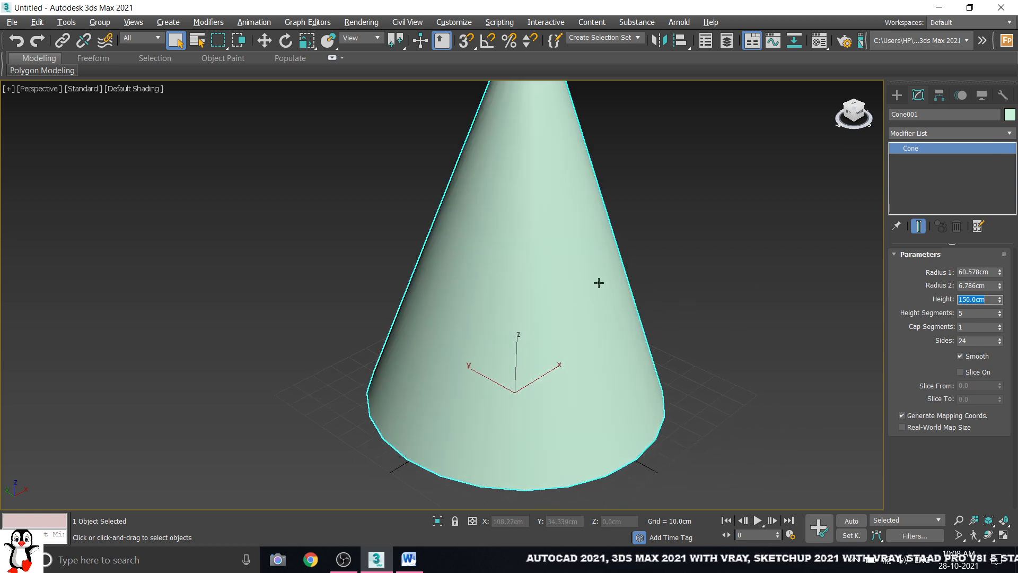
pyautogui.scroll(-2, 553, 394)
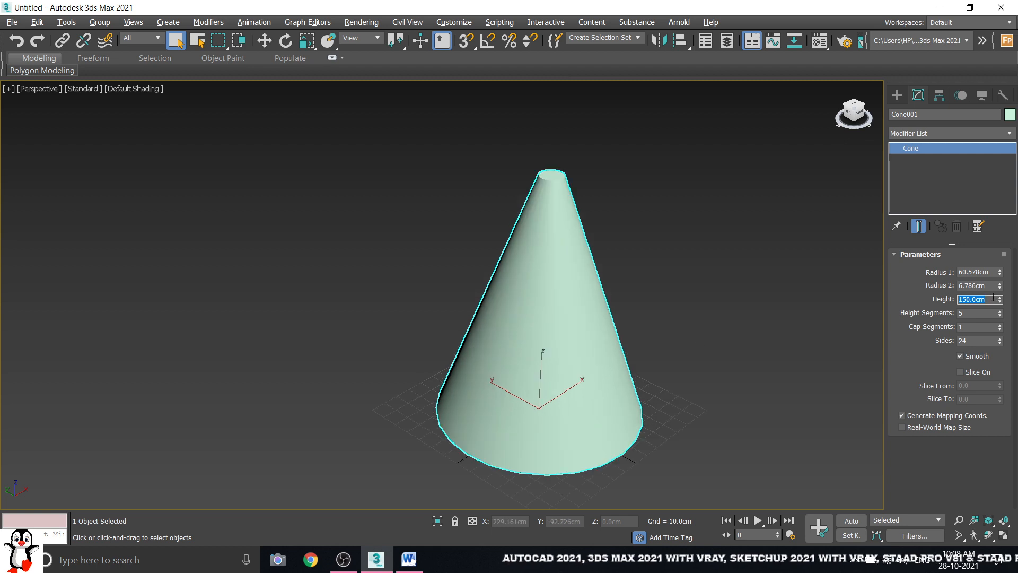
pyautogui.write('25')
pyautogui.press('Return')
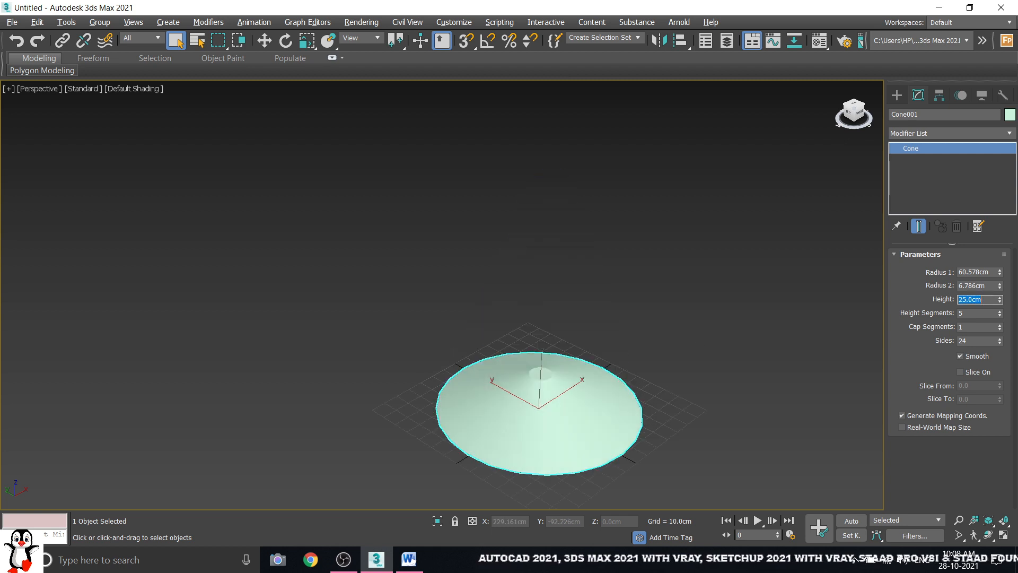
pyautogui.keyDown('alt'); pyautogui.moveTo(605, 416); pyautogui.dragTo(550, 391, button='middle'); pyautogui.keyUp('alt')
pyautogui.scroll(4, 564, 381)
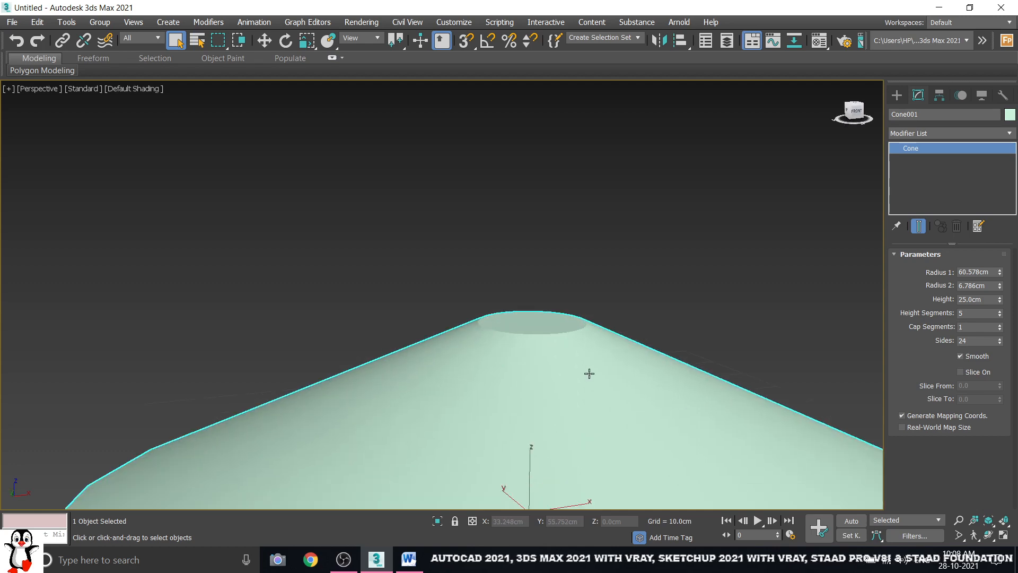
# Increase the cone's height to 45 cm.
pyautogui.moveTo(999, 300); pyautogui.dragTo(999, 286)
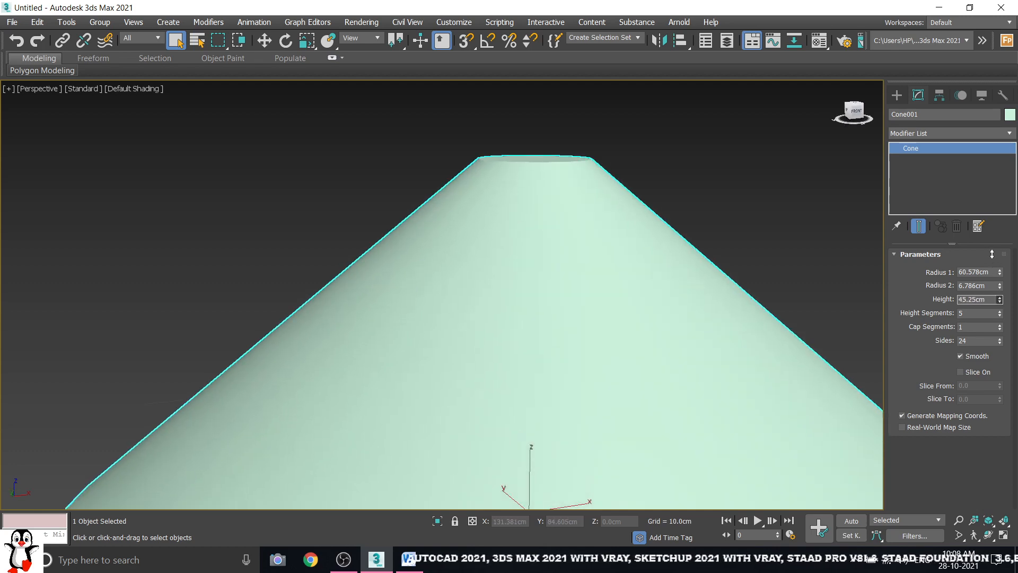
pyautogui.scroll(-3, 592, 267)
pyautogui.keyDown('alt'); pyautogui.moveTo(593, 267); pyautogui.dragTo(646, 291, button='middle'); pyautogui.keyUp('alt')
pyautogui.scroll(2, 565, 309)
pyautogui.scroll(2, 657, 317)
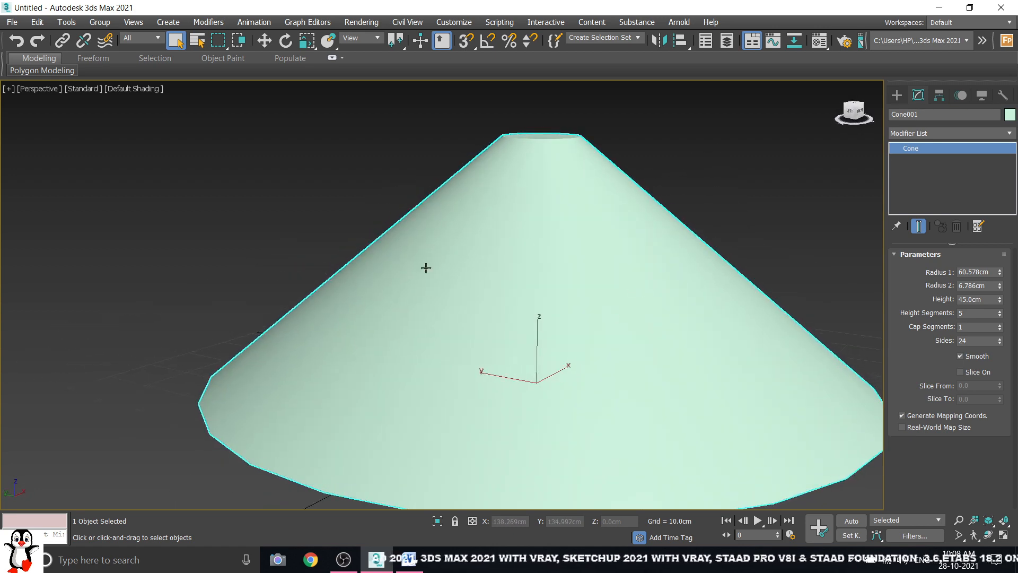
# Display edged faces in the view and raise the cone's height segments to 31.
pyautogui.press('F4')
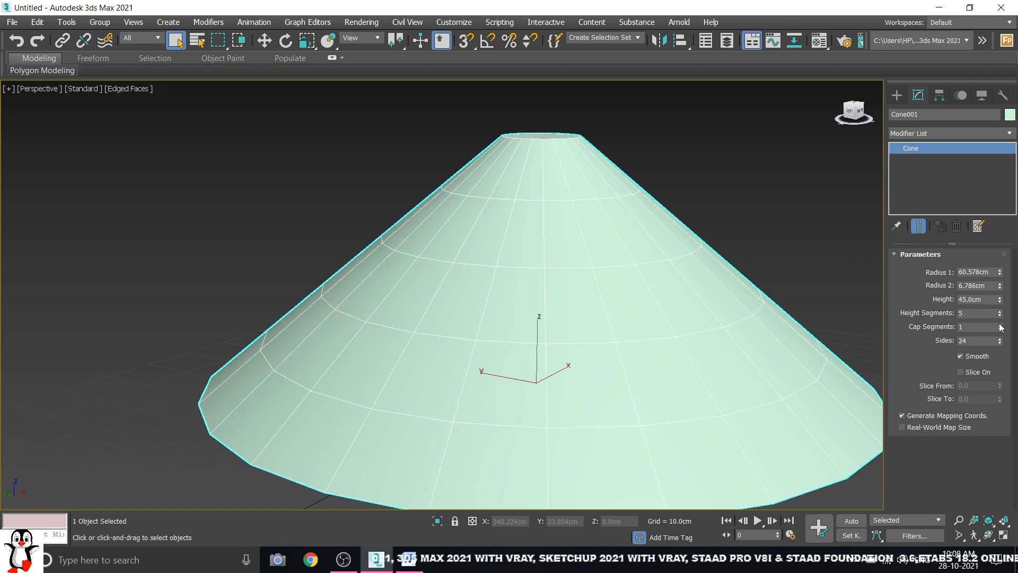
pyautogui.moveTo(1000, 315)
pyautogui.mouseDown()
pyautogui.moveTo(1001, 302)
pyautogui.moveTo(1001, 313)
pyautogui.mouseUp()
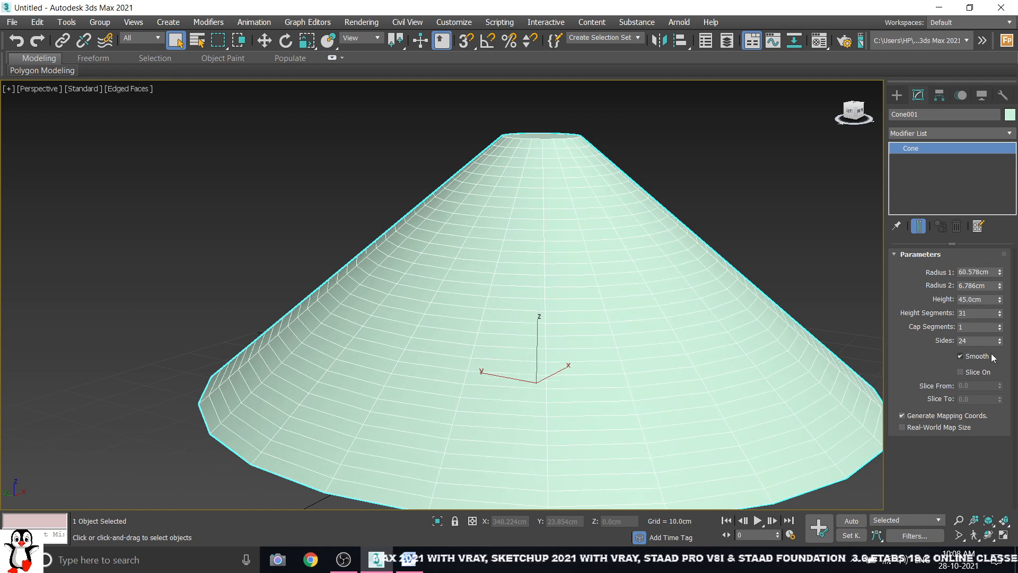
pyautogui.keyDown('alt'); pyautogui.moveTo(627, 268); pyautogui.dragTo(586, 213, button='middle'); pyautogui.keyUp('alt')
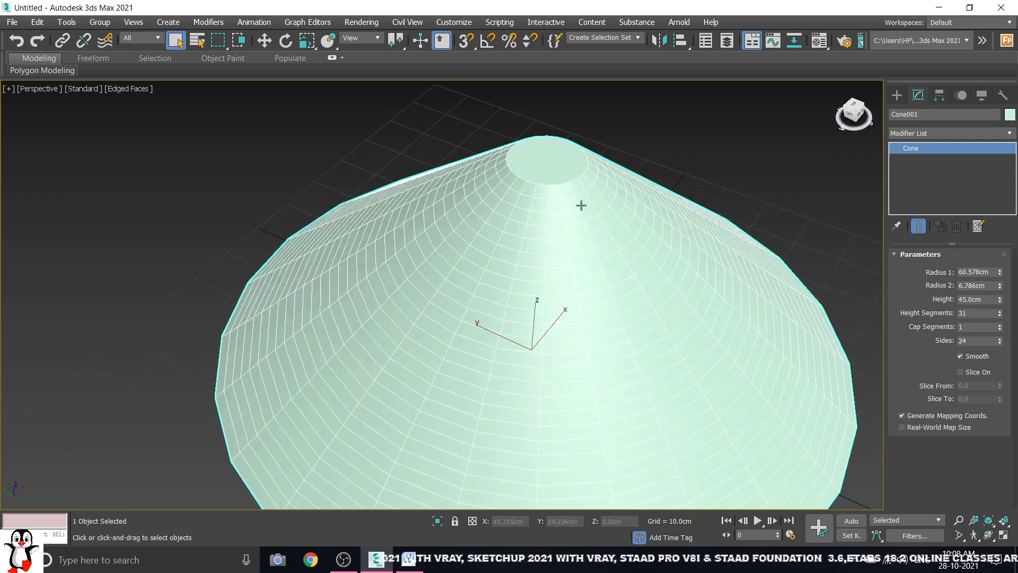
# Raise the cone's cap segments to 62 and inspect the rings on its upper cap.
pyautogui.scroll(5, 547, 152)
pyautogui.scroll(3, 547, 153)
pyautogui.moveTo(1002, 328); pyautogui.dragTo(1005, 296)
pyautogui.scroll(-3, 509, 261)
pyautogui.scroll(-5, 509, 261)
pyautogui.scroll(5, 478, 248)
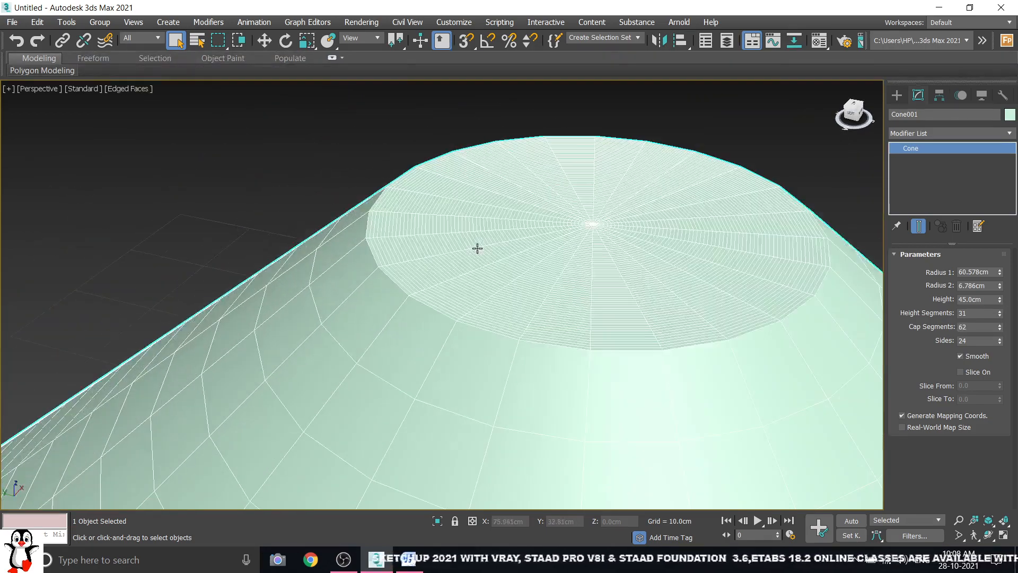
pyautogui.scroll(3, 477, 248)
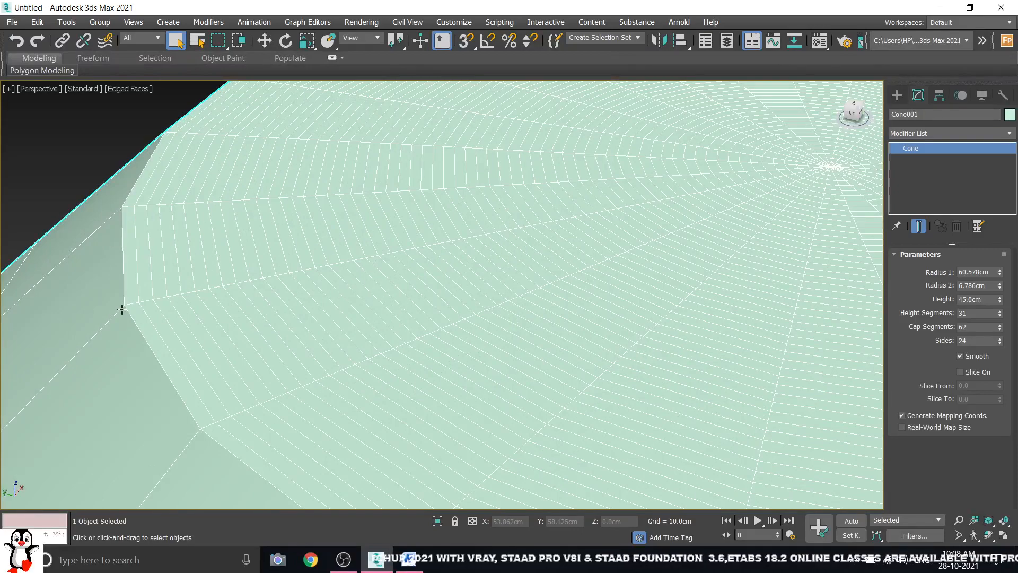
pyautogui.scroll(-5, 138, 328)
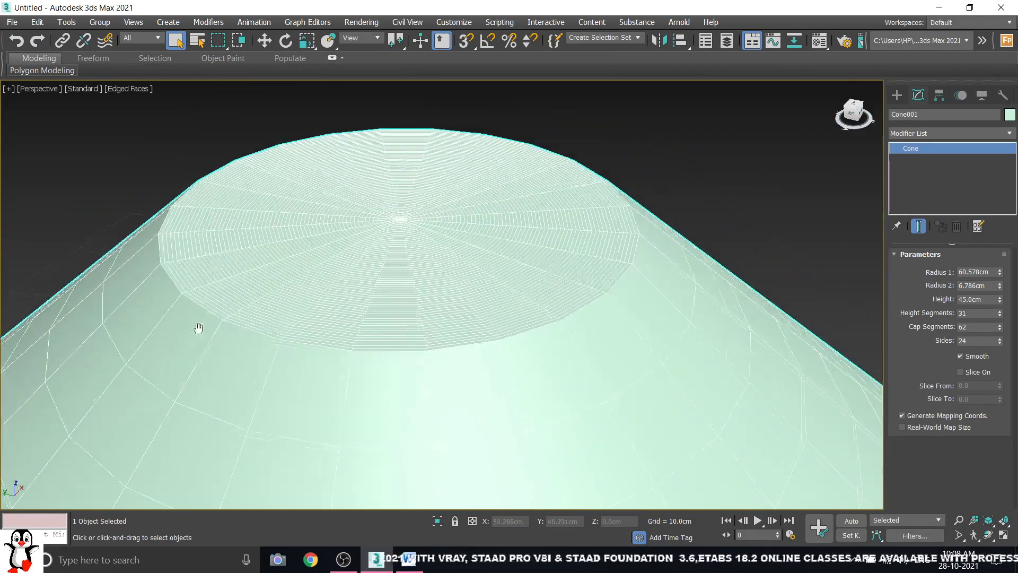
pyautogui.moveTo(198, 329); pyautogui.dragTo(167, 336, button='middle')
# Increase the cone's sides to 165 and hide the edged faces to check the rounded surface.
pyautogui.moveTo(1000, 342); pyautogui.dragTo(998, 270)
pyautogui.scroll(-3, 625, 226)
pyautogui.scroll(-4, 626, 226)
pyautogui.press('F4')
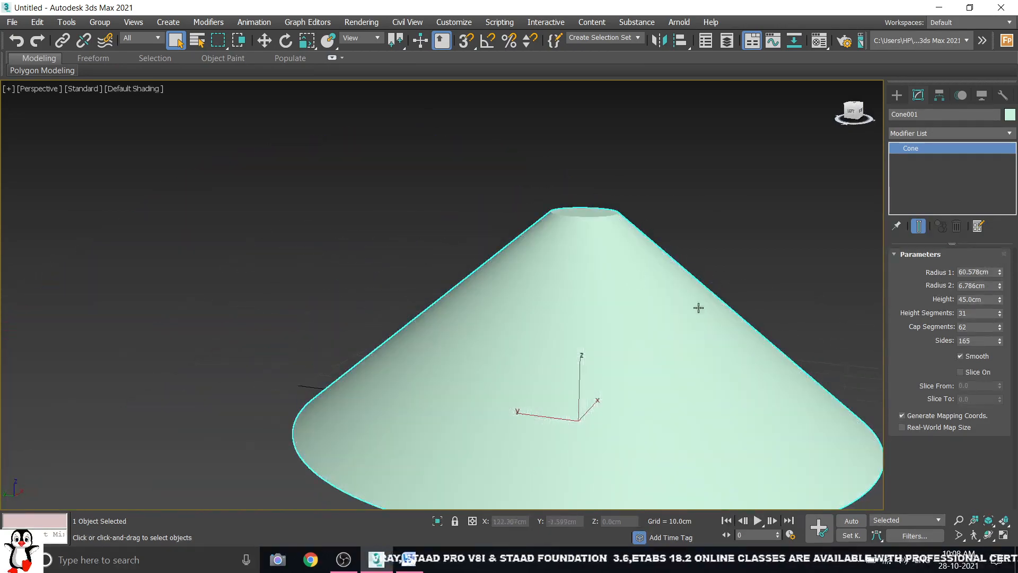
pyautogui.keyDown('alt'); pyautogui.moveTo(610, 321); pyautogui.dragTo(652, 341, button='middle'); pyautogui.keyUp('alt')
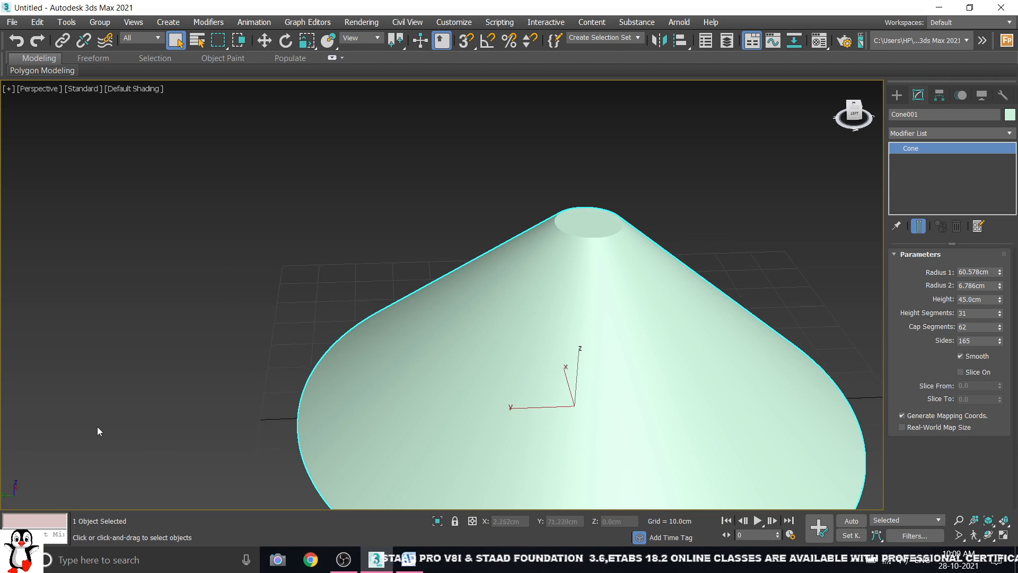
pyautogui.moveTo(580, 356); pyautogui.dragTo(461, 284, button='middle')
pyautogui.keyDown('alt'); pyautogui.moveTo(516, 303); pyautogui.dragTo(527, 306, button='middle'); pyautogui.keyUp('alt')
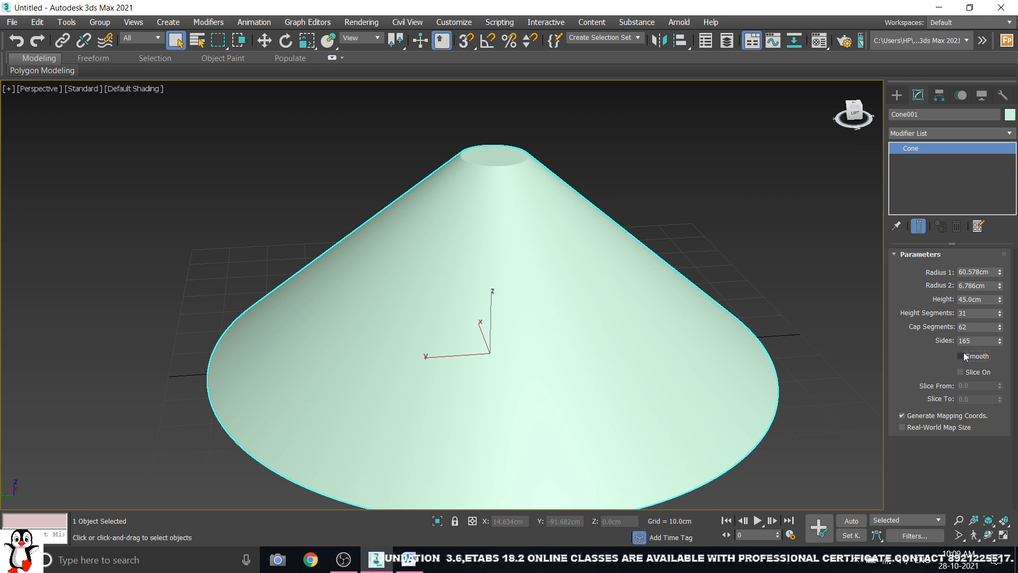
# Turn off smoothing for the cone and reduce its sides to 28, inspecting the faceted surface.
pyautogui.moveTo(1001, 344); pyautogui.dragTo(1006, 443)
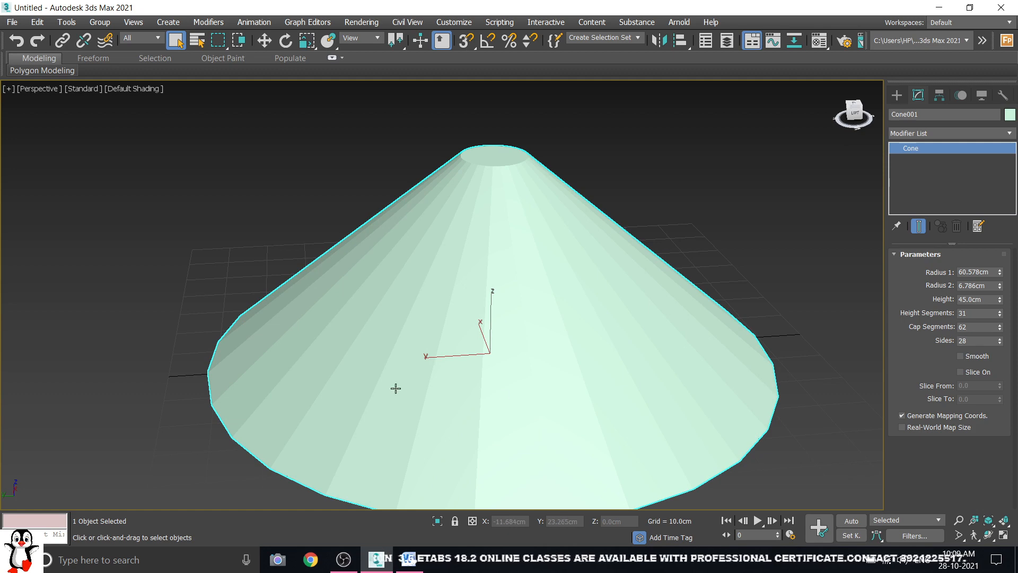
pyautogui.keyDown('alt'); pyautogui.moveTo(448, 302); pyautogui.dragTo(398, 304, button='middle'); pyautogui.keyUp('alt')
pyautogui.scroll(5, 399, 304)
pyautogui.scroll(-6, 413, 284)
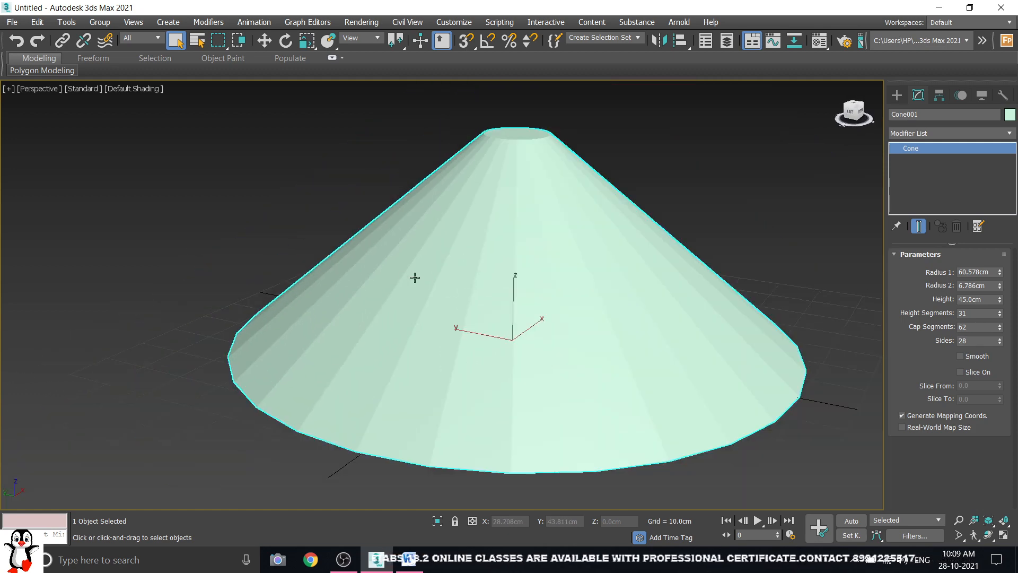
pyautogui.keyDown('alt'); pyautogui.moveTo(544, 290); pyautogui.dragTo(578, 292, button='middle'); pyautogui.keyUp('alt')
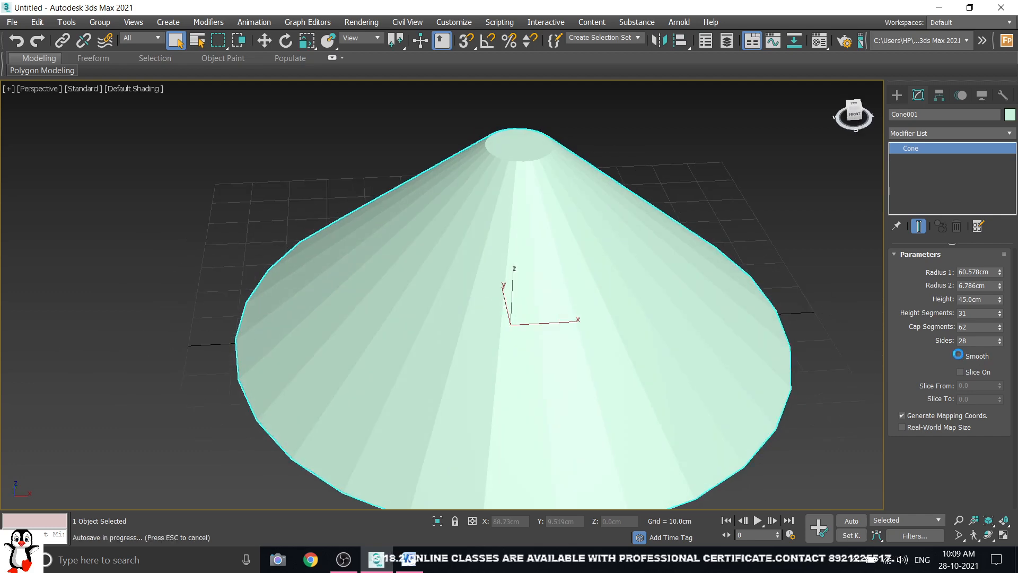
# Turn on slicing for the cone, from 78.5 to 204, and inspect the wedge cut out of it.
pyautogui.keyDown('alt'); pyautogui.moveTo(533, 328); pyautogui.dragTo(641, 308, button='middle'); pyautogui.keyUp('alt')
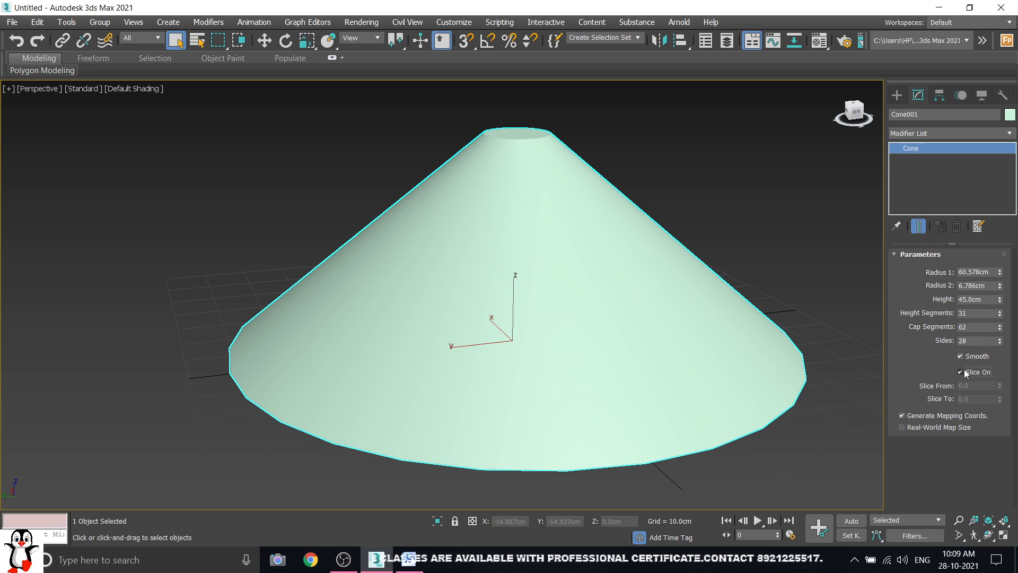
pyautogui.click(960, 371)
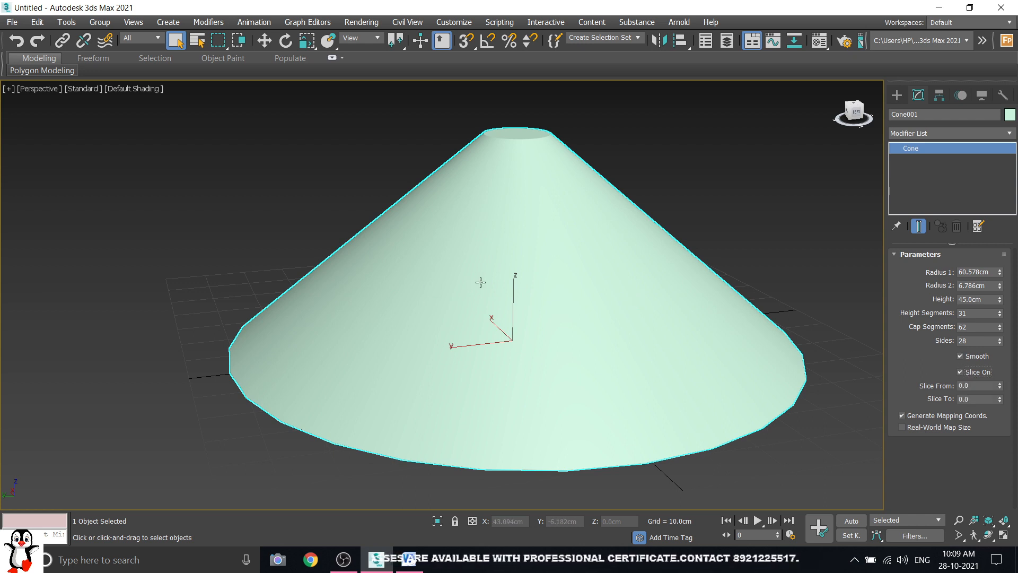
pyautogui.scroll(-2, 482, 292)
pyautogui.keyDown('alt'); pyautogui.moveTo(485, 300); pyautogui.dragTo(509, 317, button='middle'); pyautogui.keyUp('alt')
pyautogui.scroll(1, 476, 282)
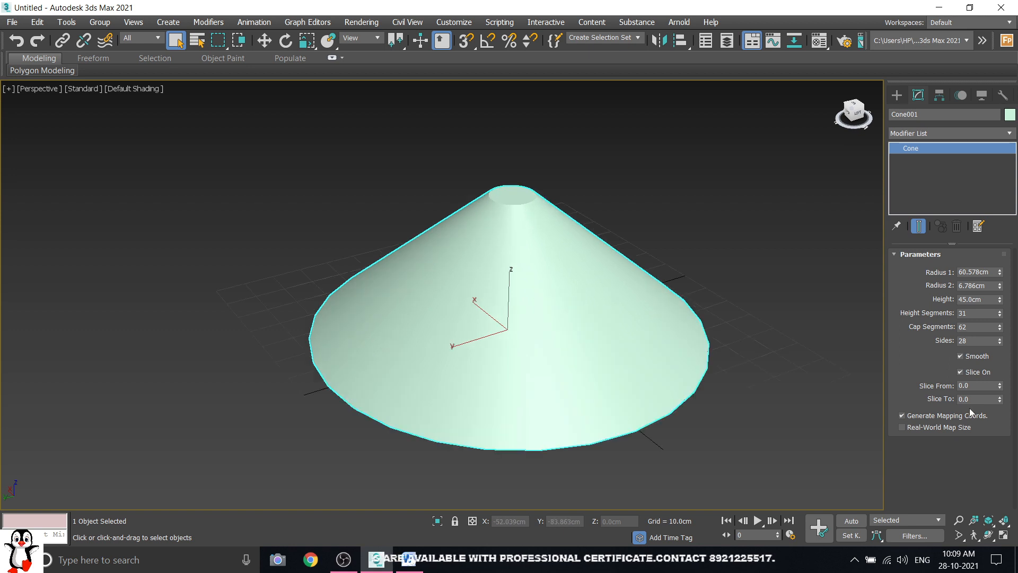
pyautogui.moveTo(1000, 388); pyautogui.dragTo(983, 297)
pyautogui.moveTo(1001, 399); pyautogui.dragTo(958, 181)
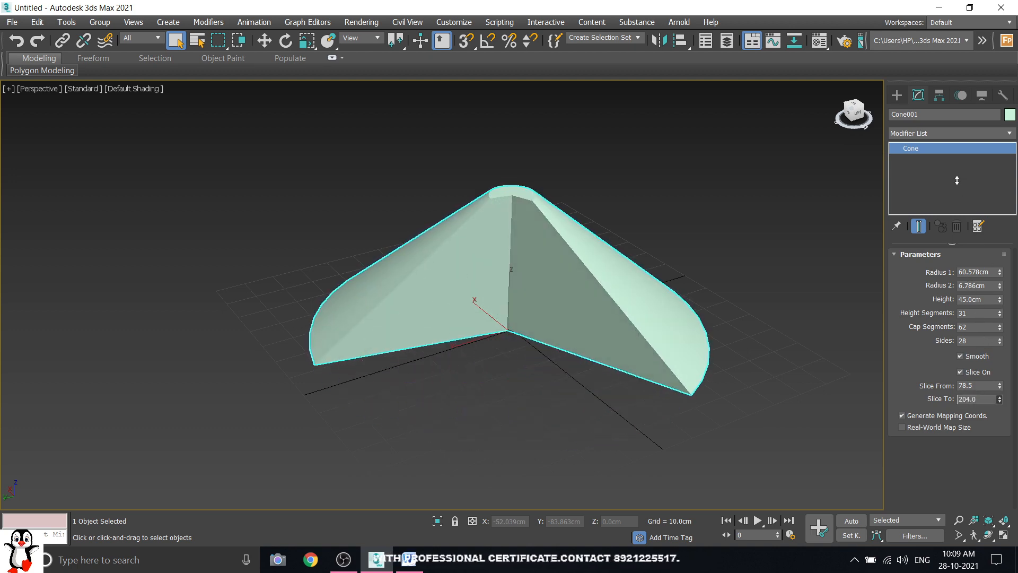
pyautogui.keyDown('alt'); pyautogui.moveTo(498, 303); pyautogui.dragTo(548, 299, button='middle'); pyautogui.keyUp('alt')
pyautogui.keyDown('alt'); pyautogui.moveTo(724, 252); pyautogui.dragTo(535, 299, button='middle'); pyautogui.keyUp('alt')
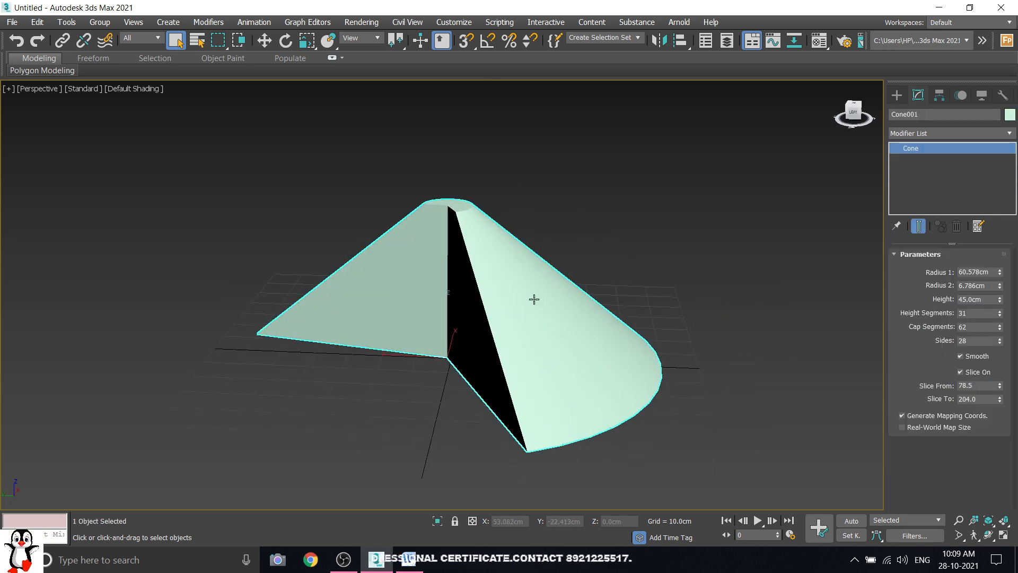
# Delete the sliced cone and create a sphere from its centre at the grid origin, about 49.4 cm in radius.
pyautogui.press('Delete')
pyautogui.click(897, 95)
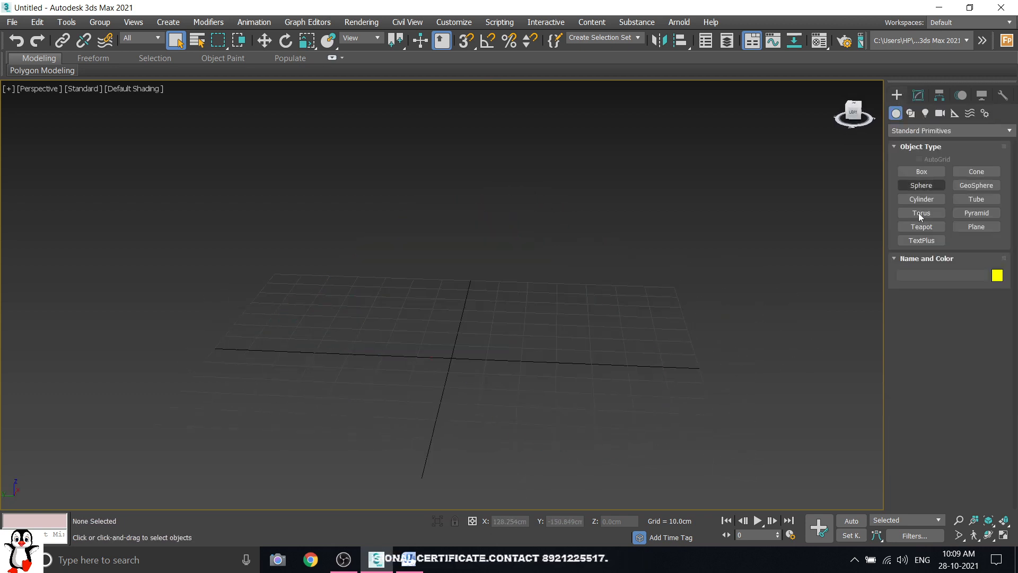
pyautogui.click(920, 186)
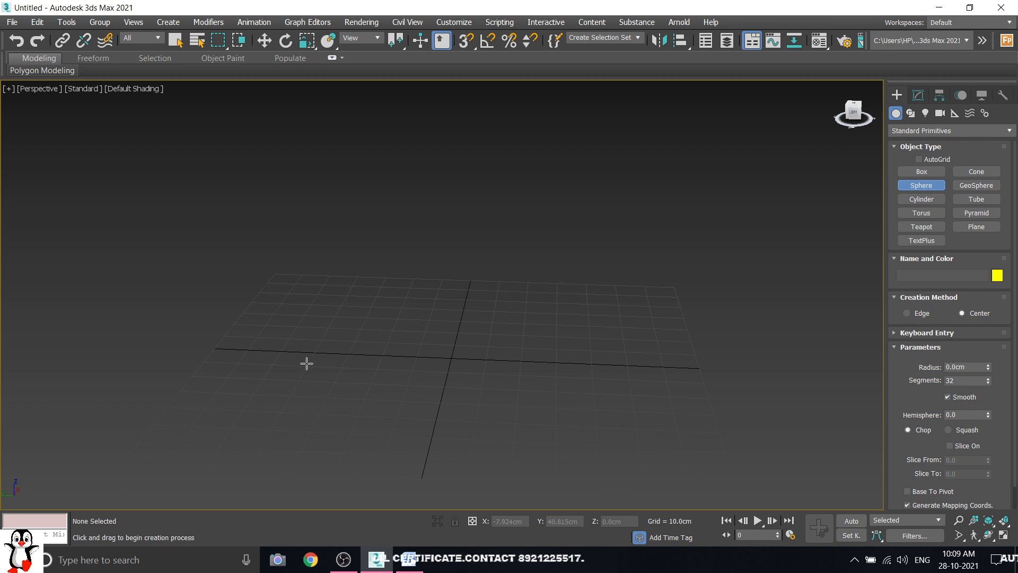
pyautogui.keyDown('alt'); pyautogui.moveTo(310, 366); pyautogui.dragTo(430, 354, button='middle'); pyautogui.keyUp('alt')
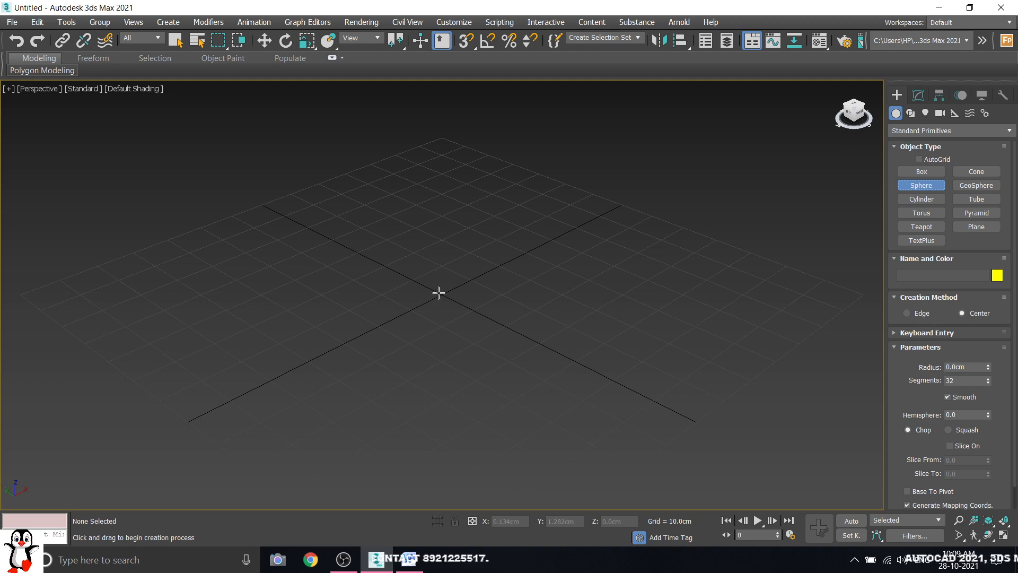
pyautogui.scroll(-3, 444, 317)
pyautogui.moveTo(441, 301); pyautogui.dragTo(562, 366)
pyautogui.rightClick(652, 253)
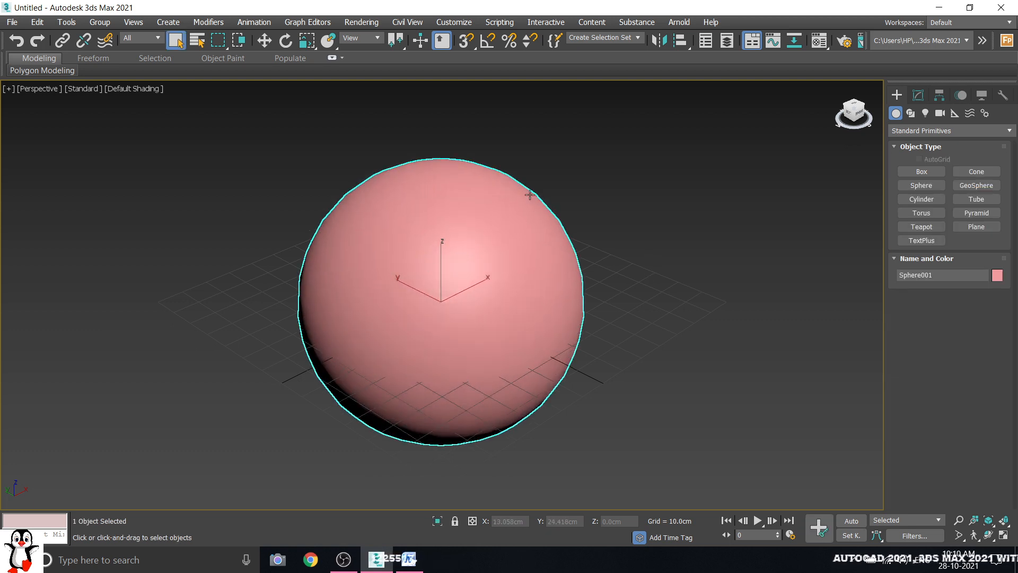
# Open the sphere's parameters for editing and set its radius to 50 cm.
pyautogui.click(918, 96)
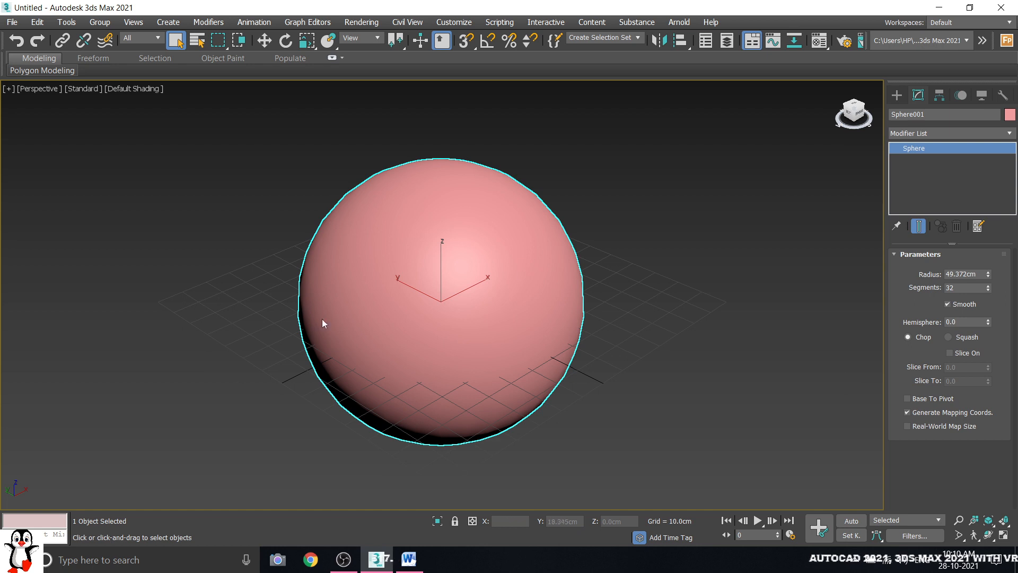
pyautogui.doubleClick(965, 273)
pyautogui.write('50')
pyautogui.press('Return')
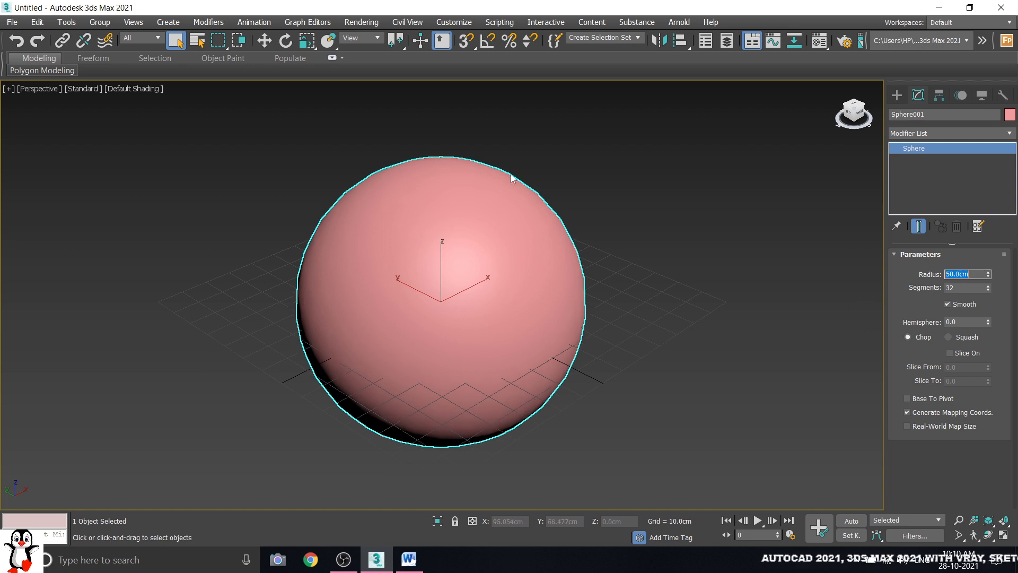
# Deselect the sphere and examine its outline up close for straight facets.
pyautogui.click(687, 164)
pyautogui.scroll(5, 530, 171)
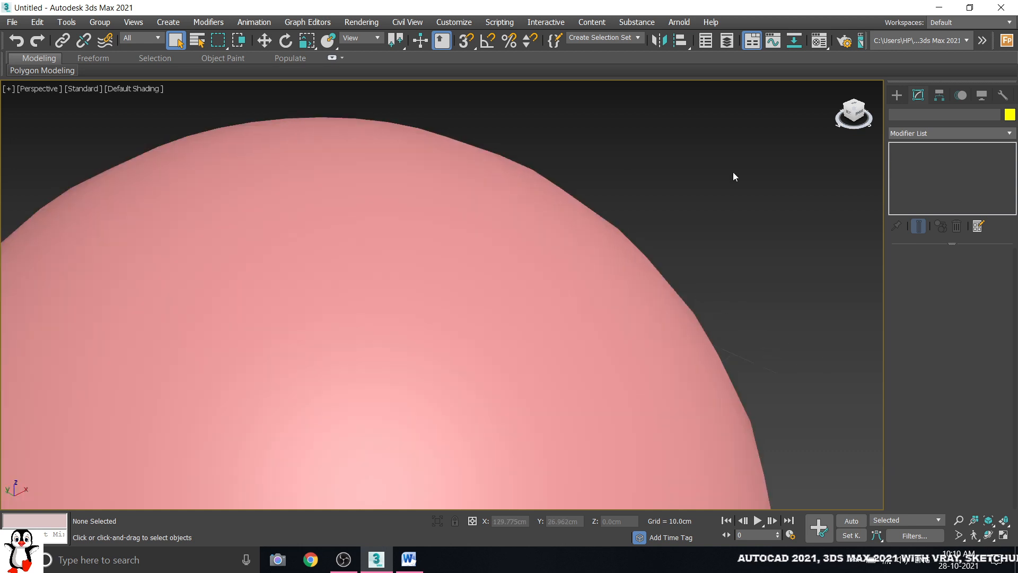
pyautogui.keyDown('alt'); pyautogui.moveTo(472, 250); pyautogui.dragTo(559, 246, button='middle'); pyautogui.keyUp('alt')
pyautogui.scroll(-2, 561, 246)
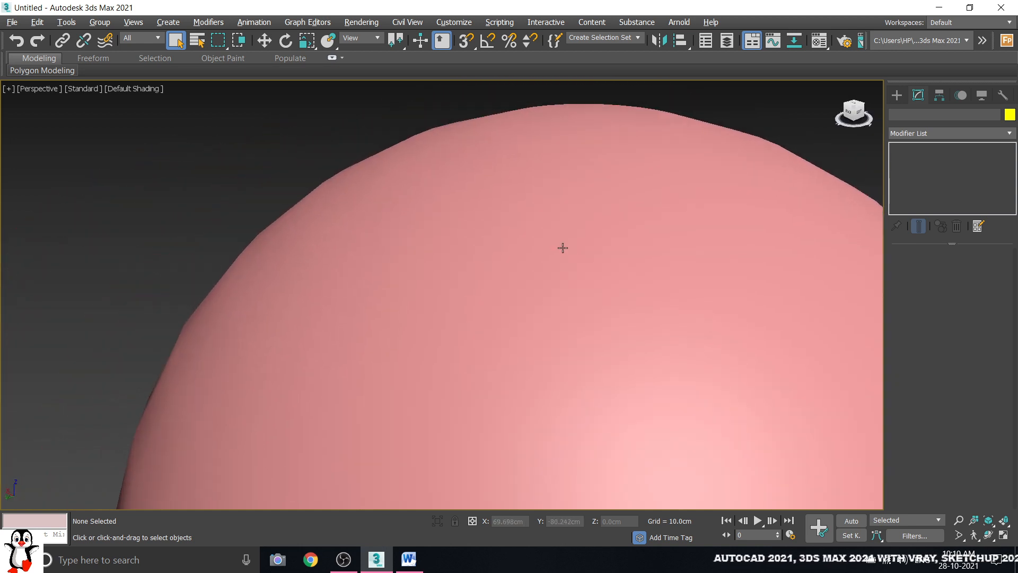
pyautogui.scroll(-3, 399, 201)
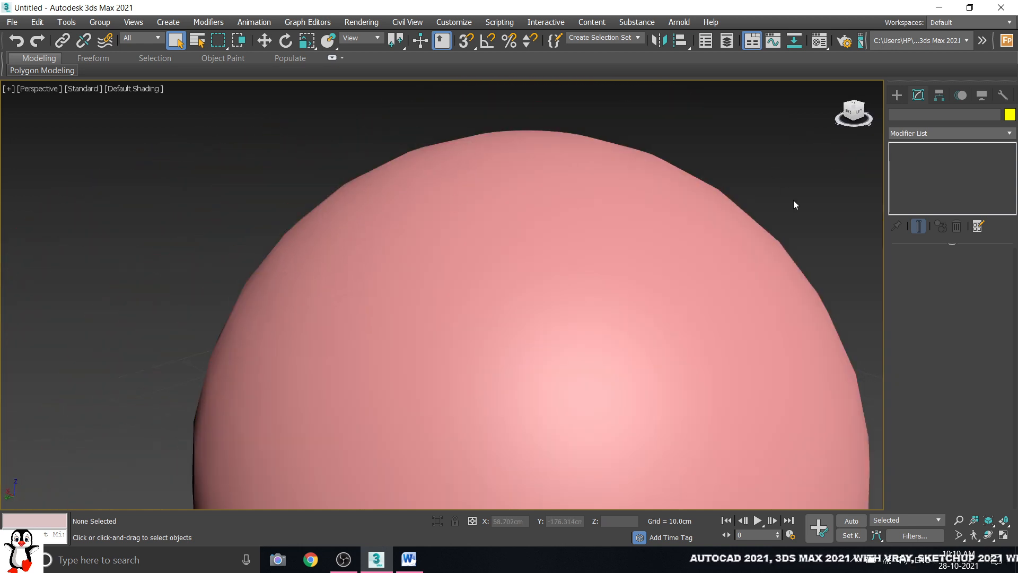
pyautogui.scroll(3, 812, 214)
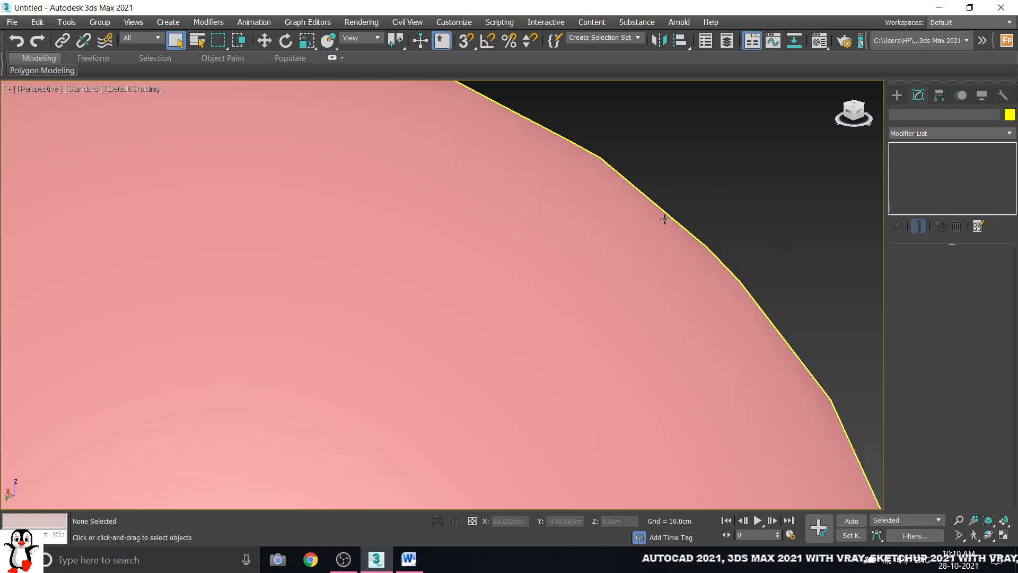
pyautogui.scroll(-4, 668, 223)
# Raise the sphere's segments to 200 and display edged faces to inspect the mesh density.
pyautogui.click(612, 272)
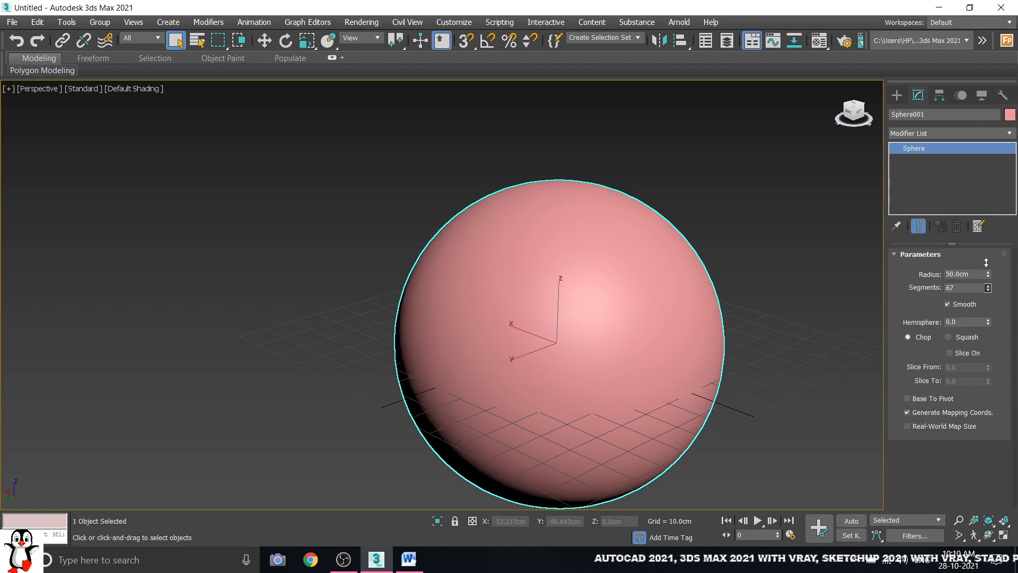
pyautogui.click(803, 229)
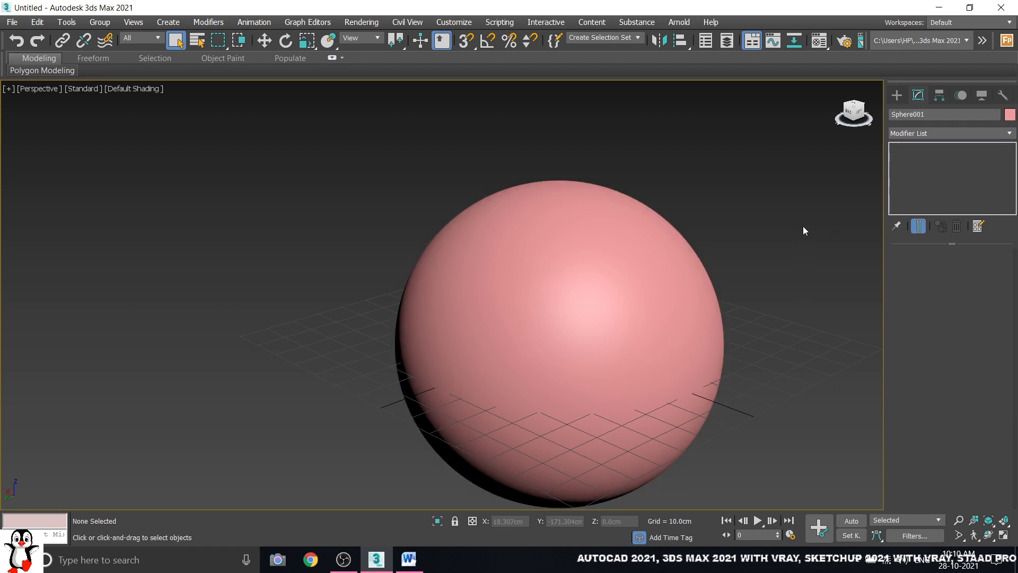
pyautogui.click(671, 267)
pyautogui.press('F4')
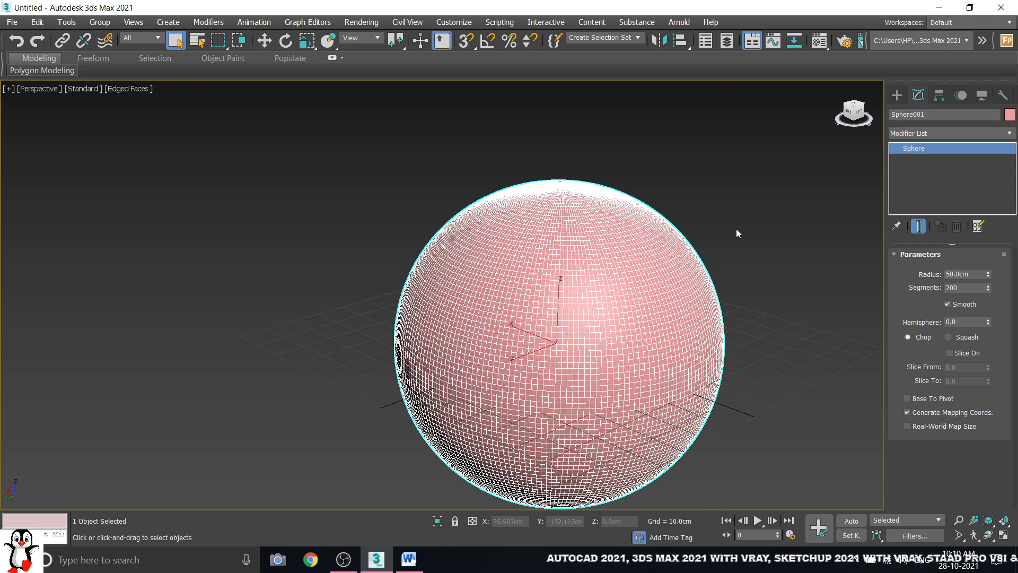
pyautogui.scroll(3, 639, 267)
pyautogui.scroll(-5, 587, 288)
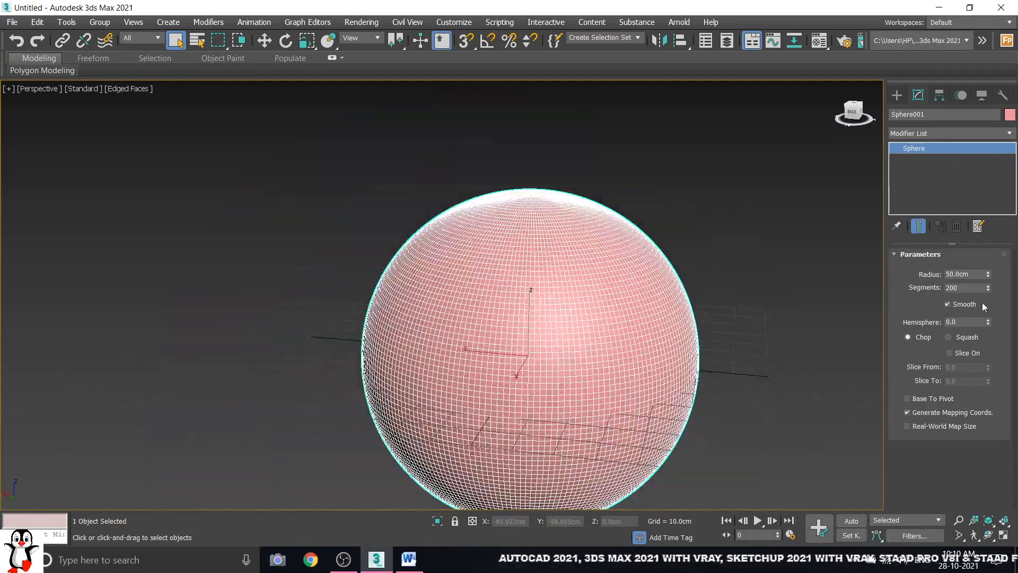
# Set the sphere's segments to 50 and hide the edged faces.
pyautogui.doubleClick(969, 286)
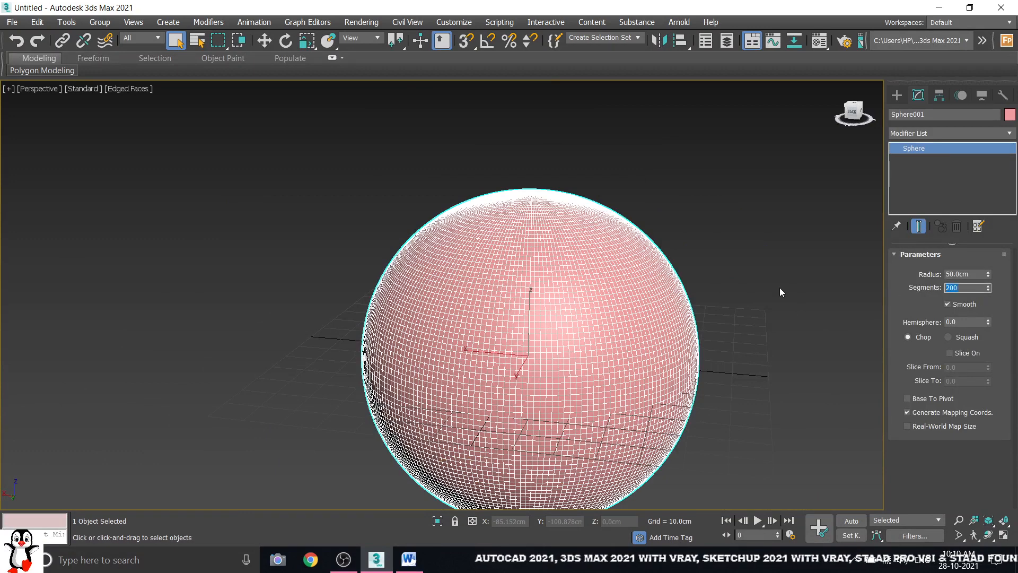
pyautogui.write('32')
pyautogui.press('Return')
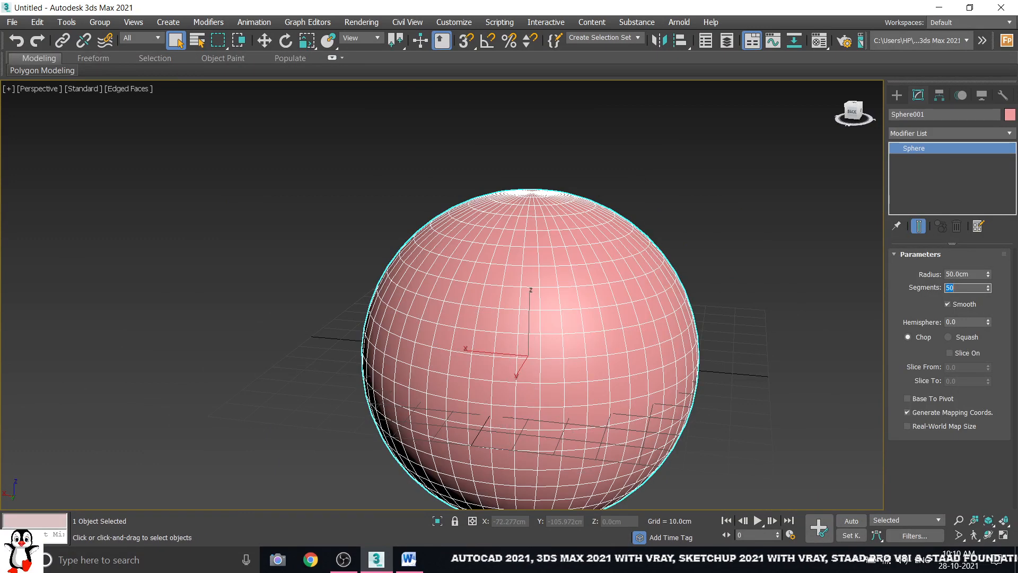
pyautogui.click(768, 286)
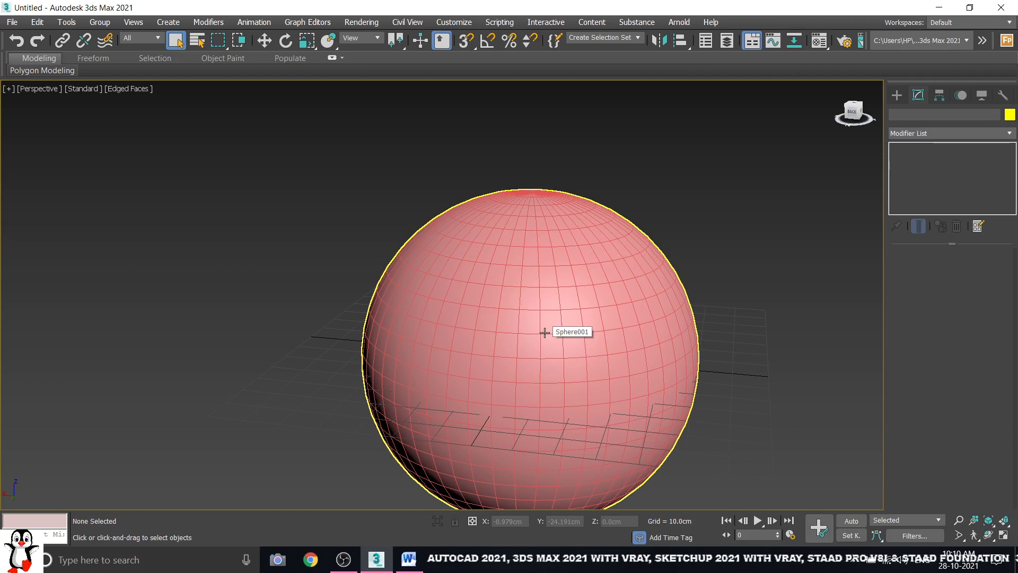
pyautogui.press('F4')
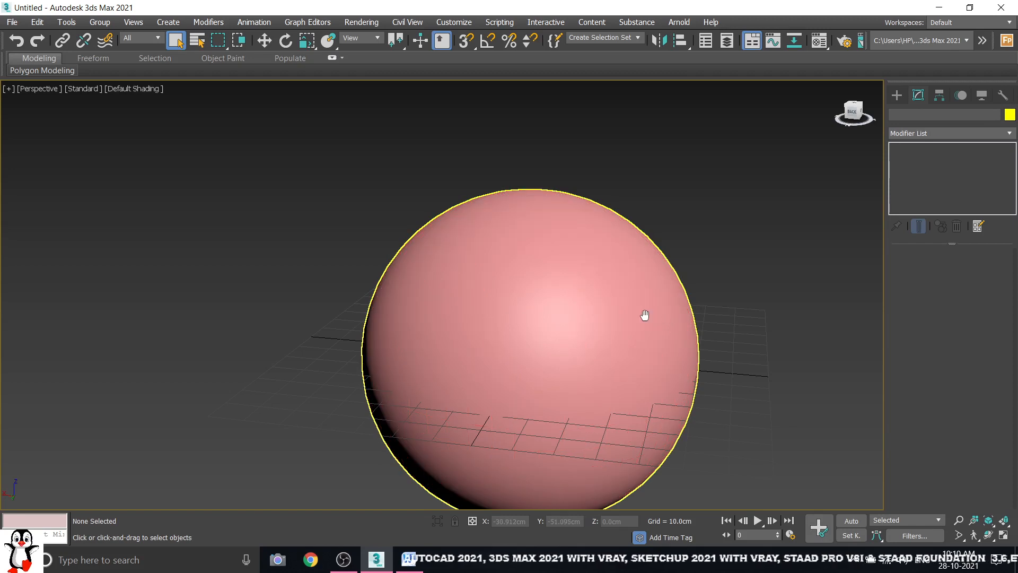
# Move the sphere above the grid to a height of about 42.3 cm and shift it to about 7.5 cm in Y.
pyautogui.moveTo(653, 318); pyautogui.dragTo(594, 296, button='middle')
pyautogui.click(586, 305)
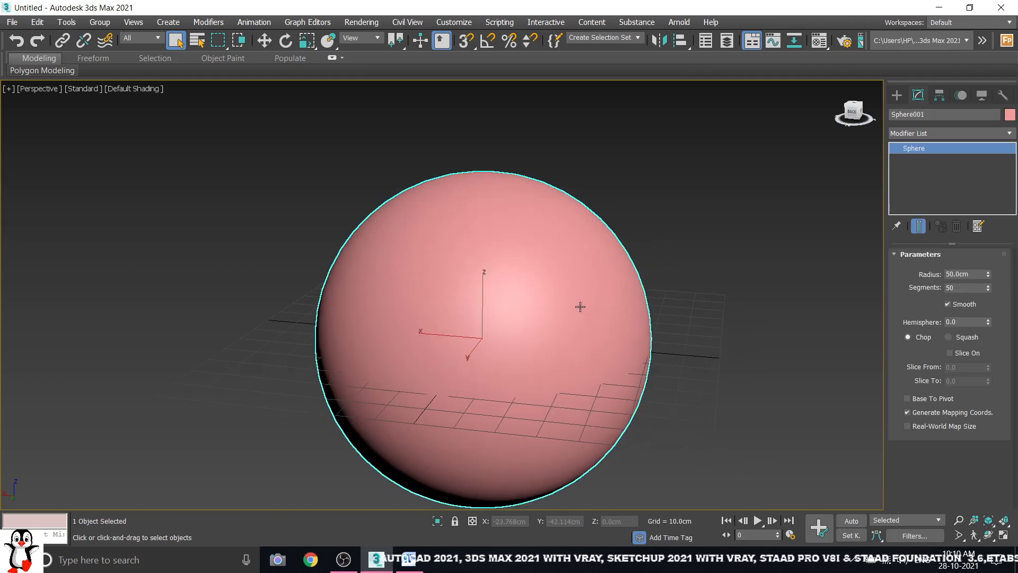
pyautogui.press('w')
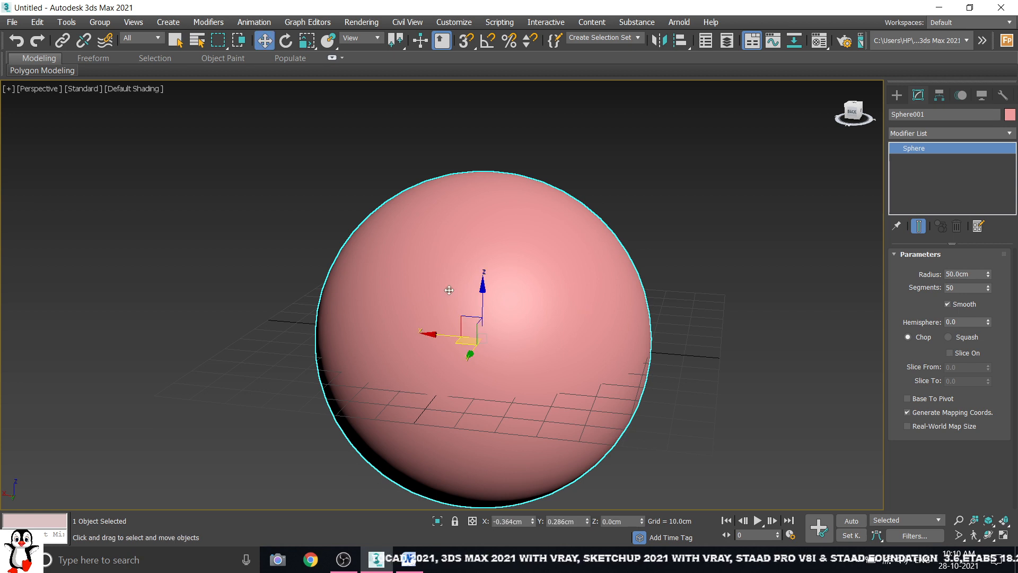
pyautogui.moveTo(483, 302); pyautogui.dragTo(467, 160)
pyautogui.scroll(-3, 553, 391)
pyautogui.keyDown('alt'); pyautogui.moveTo(606, 371); pyautogui.dragTo(488, 345, button='middle'); pyautogui.keyUp('alt')
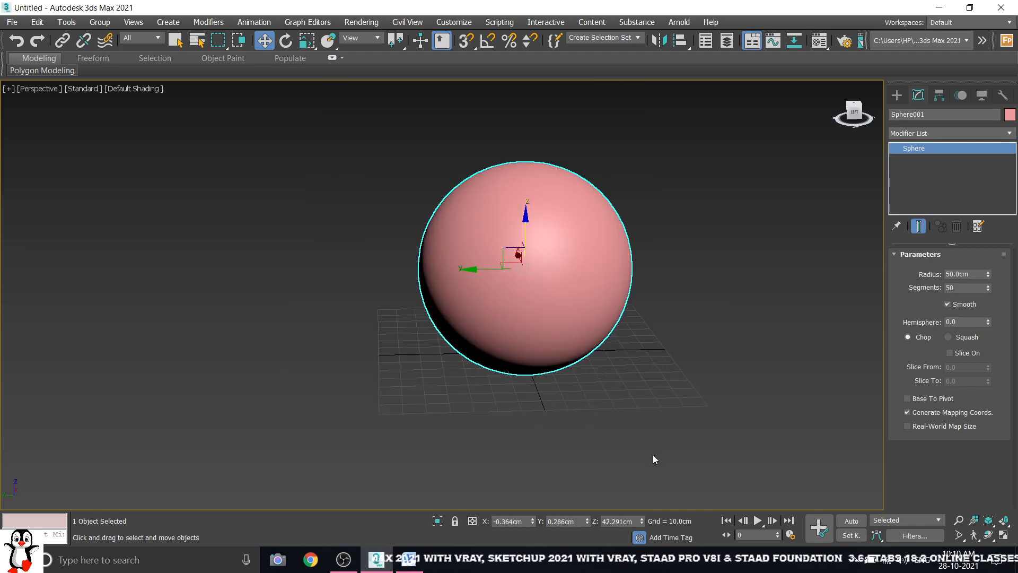
pyautogui.scroll(-5, 527, 366)
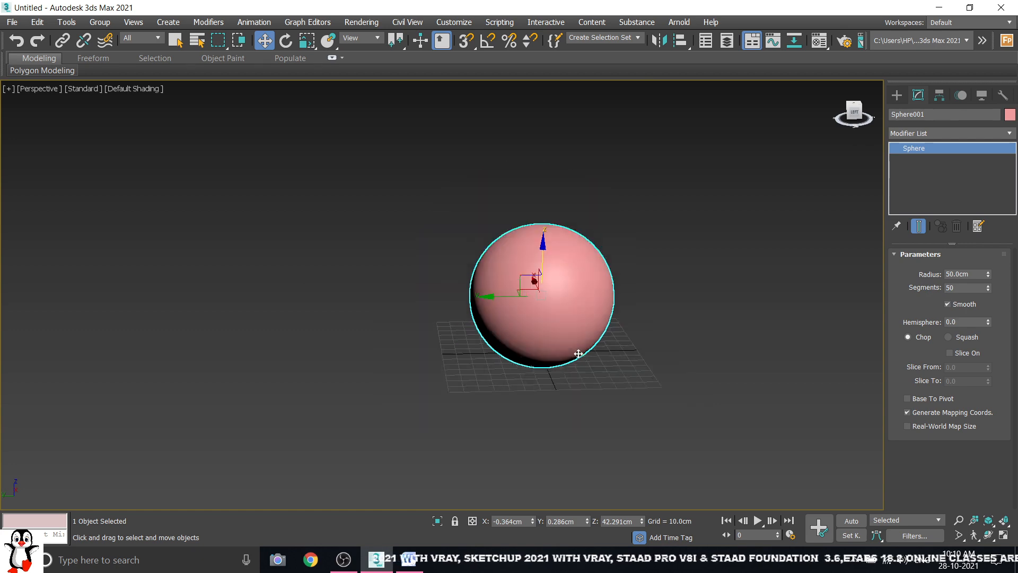
pyautogui.moveTo(506, 314)
pyautogui.mouseDown()
pyautogui.moveTo(483, 316)
pyautogui.moveTo(508, 316)
pyautogui.mouseUp()
pyautogui.scroll(5, 527, 324)
pyautogui.scroll(-3, 387, 339)
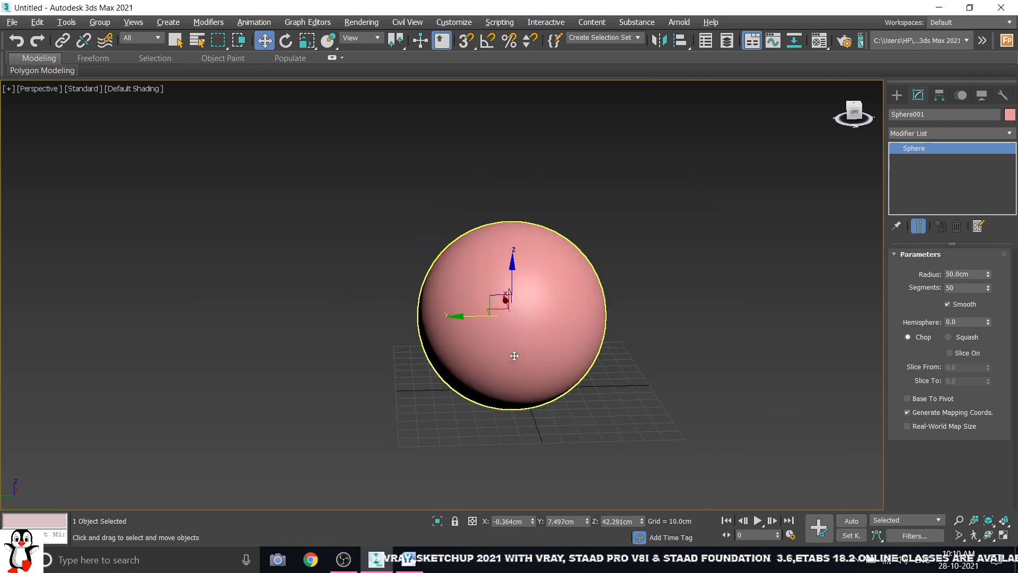
# Cut the sphere down to a dome with a hemisphere value of 0.51.
pyautogui.scroll(5, 551, 329)
pyautogui.moveTo(591, 318); pyautogui.dragTo(537, 382, button='middle')
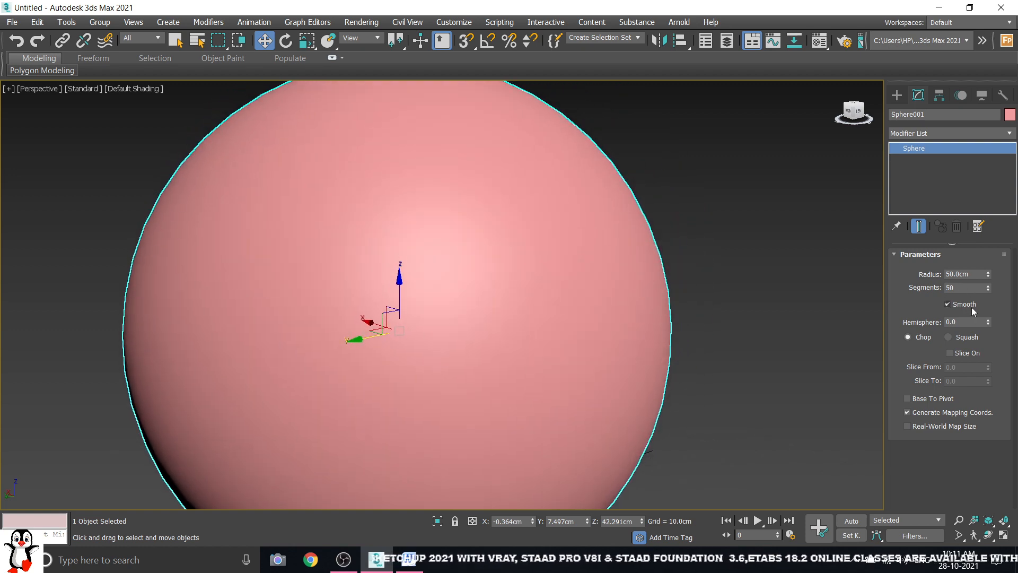
pyautogui.scroll(-2, 566, 289)
pyautogui.keyDown('alt'); pyautogui.moveTo(567, 292); pyautogui.dragTo(749, 289, button='middle'); pyautogui.keyUp('alt')
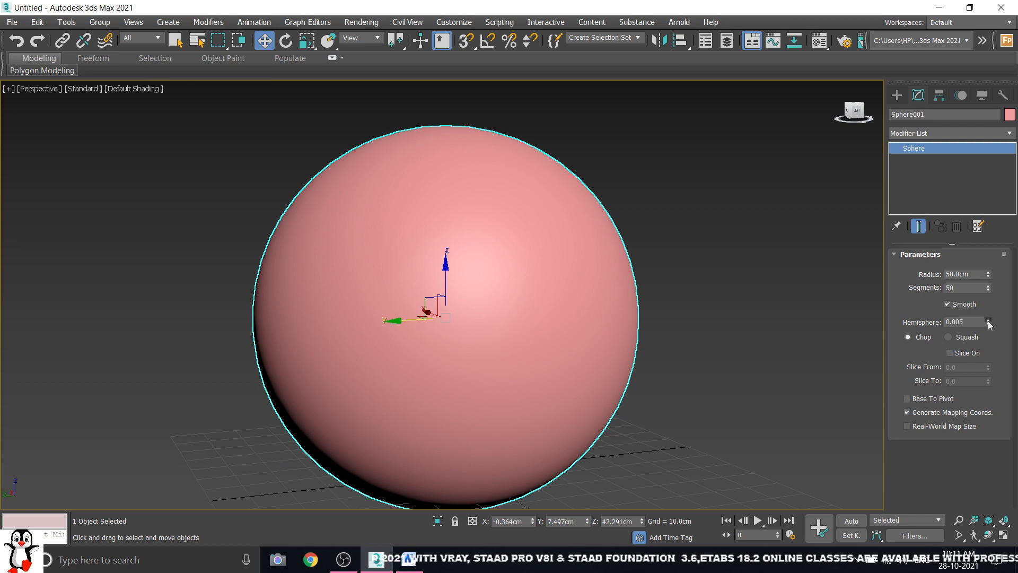
pyautogui.moveTo(989, 321); pyautogui.dragTo(983, 266)
pyautogui.keyDown('alt'); pyautogui.moveTo(391, 281); pyautogui.dragTo(417, 286, button='middle'); pyautogui.keyUp('alt')
# Display edged faces and compare the dome's mesh between Squash and Chop, leaving it on Chop.
pyautogui.click(949, 338)
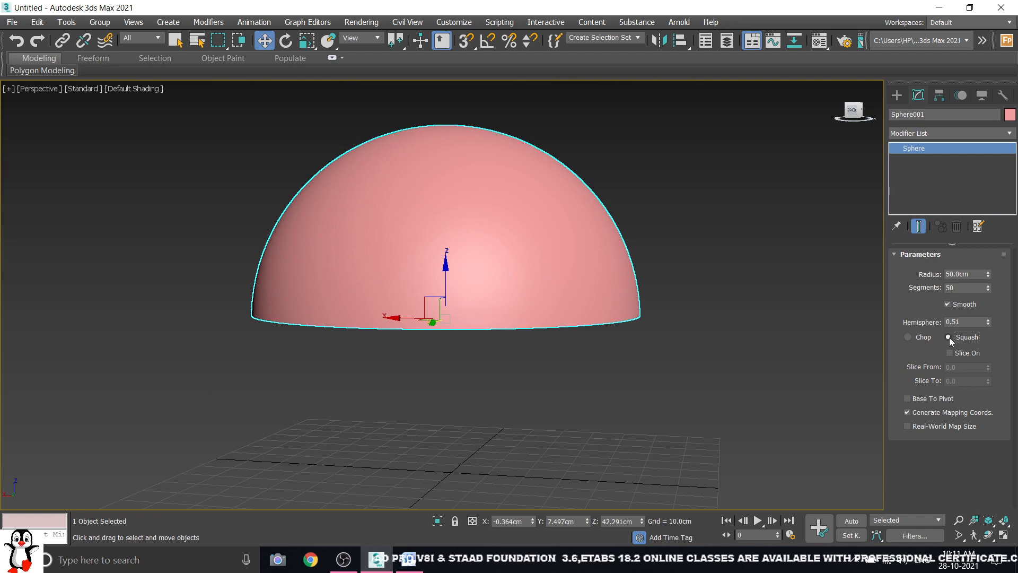
pyautogui.press('F4')
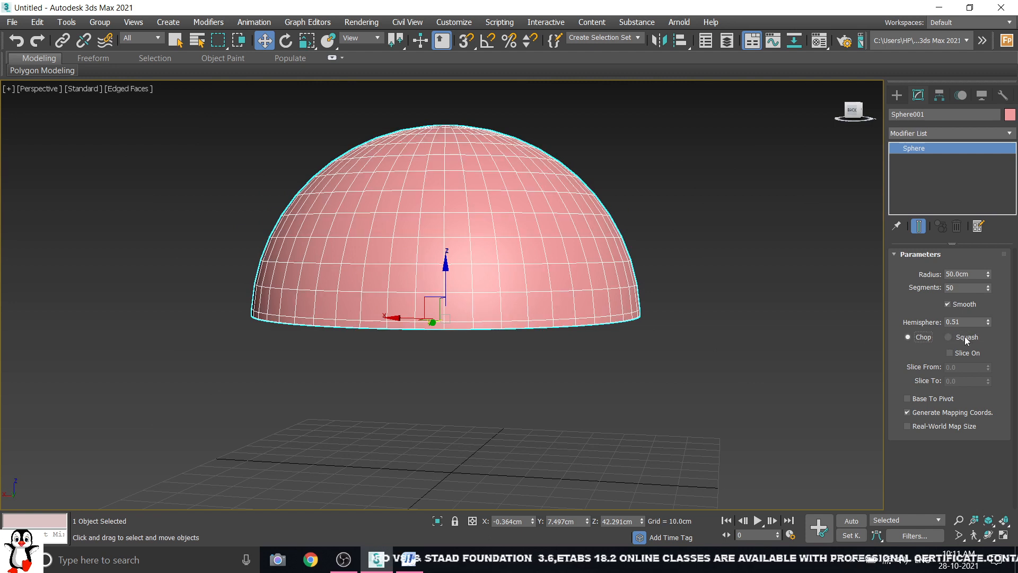
pyautogui.click(960, 339)
pyautogui.click(921, 341)
pyautogui.click(965, 338)
pyautogui.scroll(5, 408, 235)
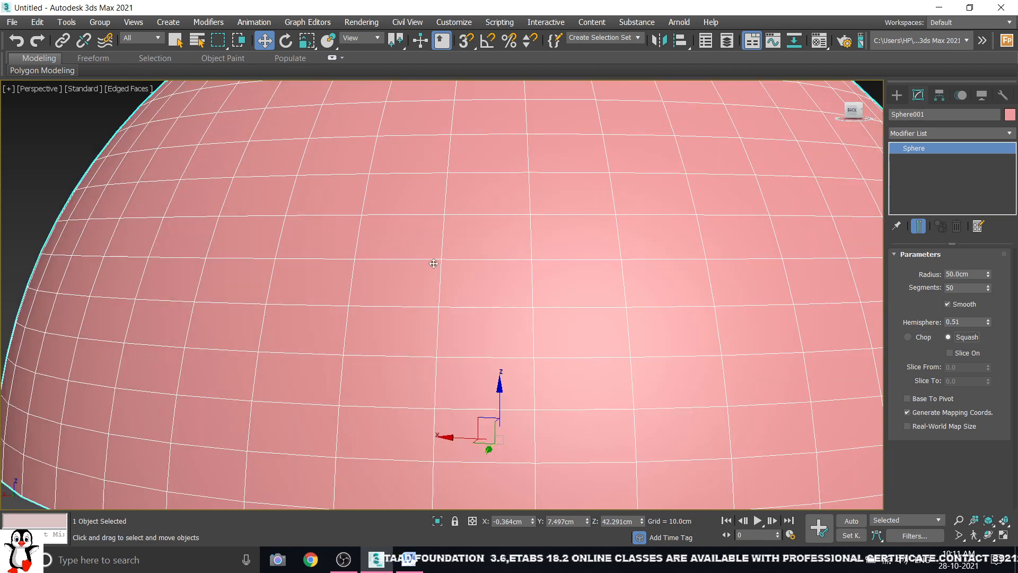
pyautogui.click(919, 339)
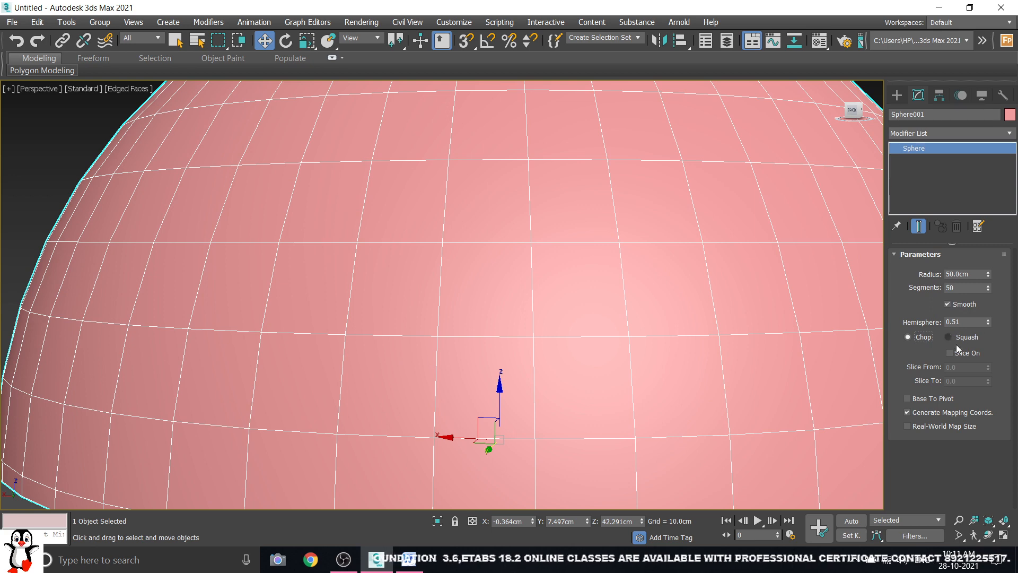
pyautogui.scroll(-5, 573, 321)
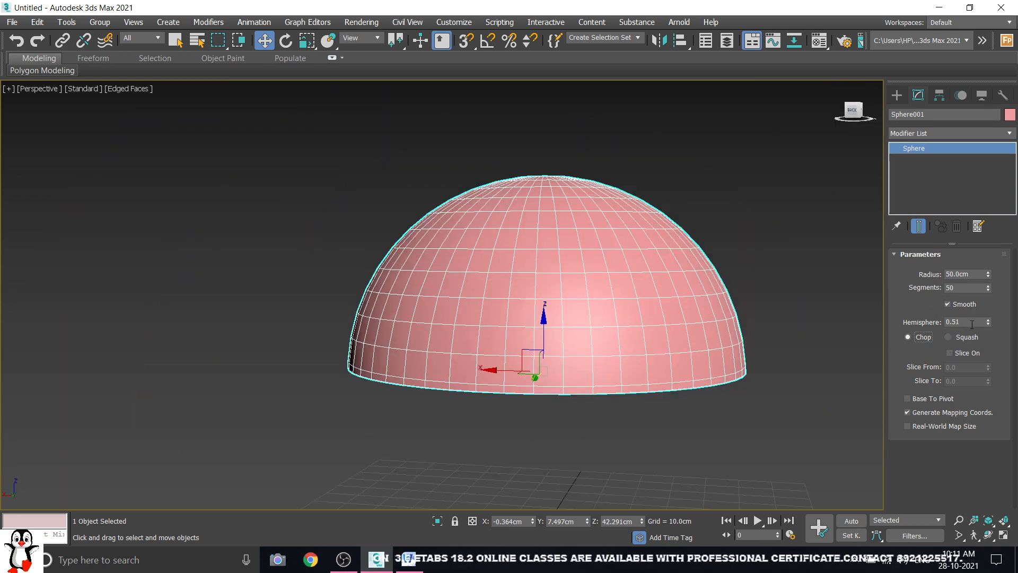
# Reset the sphere's hemisphere to 0.0 and slice it open with a Slice From value of 291.
pyautogui.rightClick(987, 322)
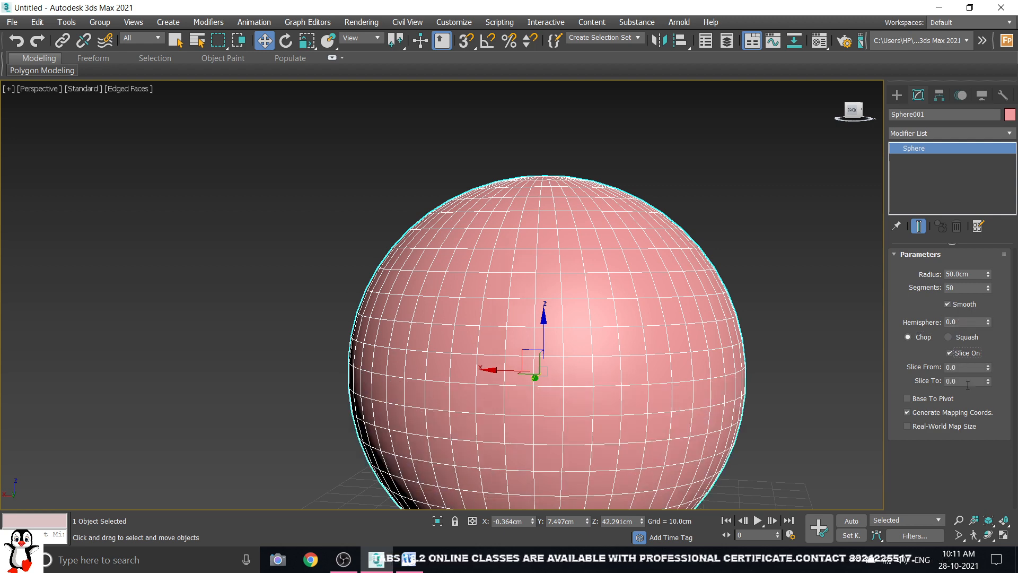
pyautogui.moveTo(987, 367); pyautogui.dragTo(867, 57)
pyautogui.keyDown('alt'); pyautogui.moveTo(523, 356); pyautogui.dragTo(605, 358, button='middle'); pyautogui.keyUp('alt')
pyautogui.click(812, 267)
pyautogui.keyDown('alt'); pyautogui.moveTo(773, 300); pyautogui.dragTo(623, 298, button='middle'); pyautogui.keyUp('alt')
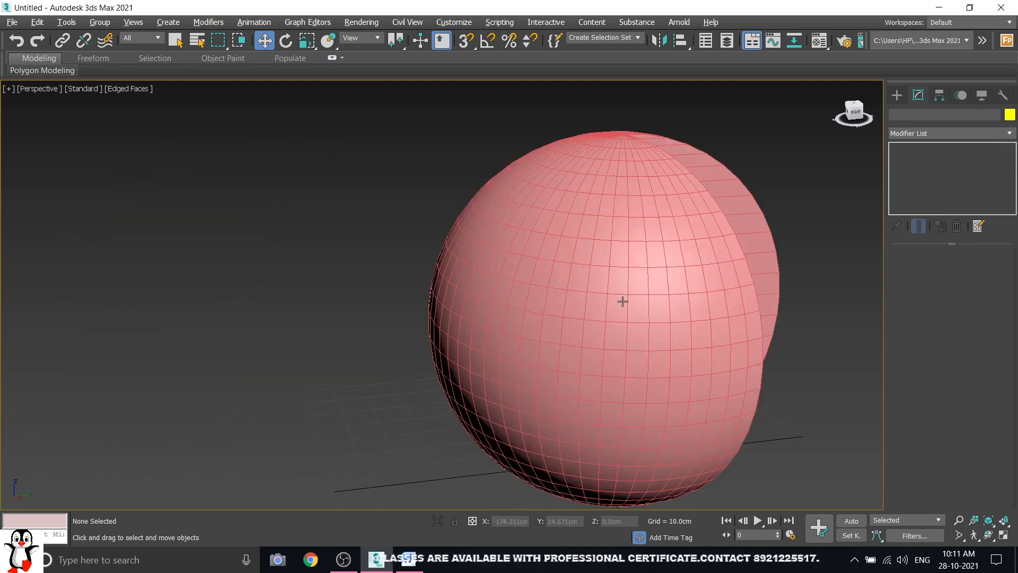
# Delete the sliced sphere from the scene.
pyautogui.click(622, 298)
pyautogui.press('Delete')
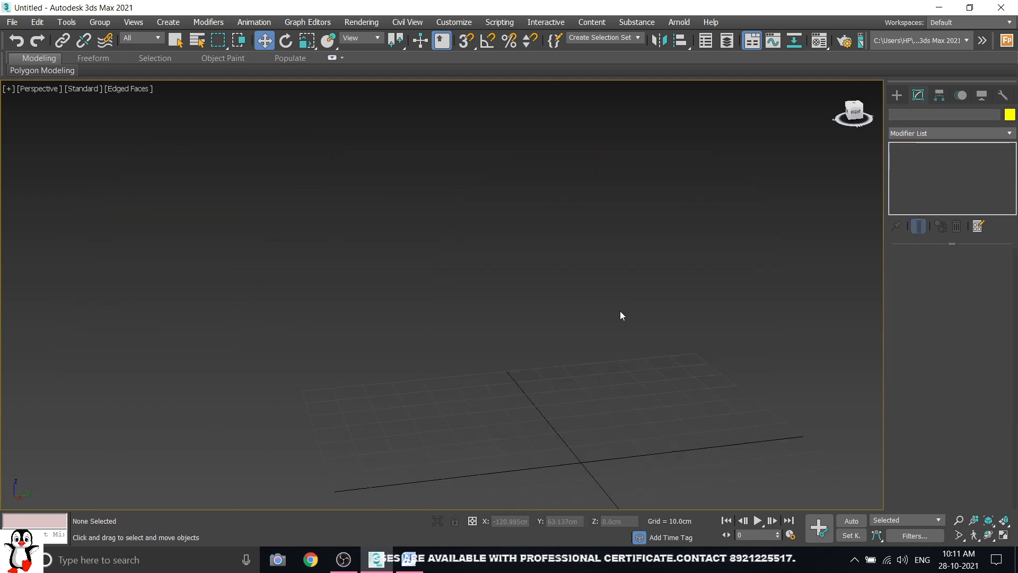
pyautogui.hotkey('ctrl', 'z')
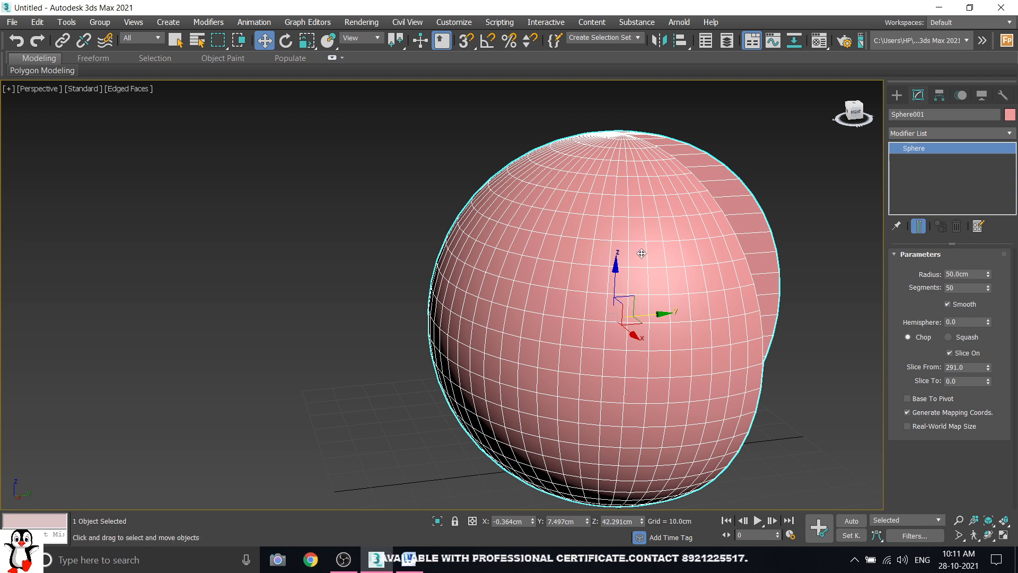
pyautogui.press('Delete')
pyautogui.press('z')
# Create a GeoSphere with a radius of about 38.9 cm near the centre of the grid.
pyautogui.click(897, 95)
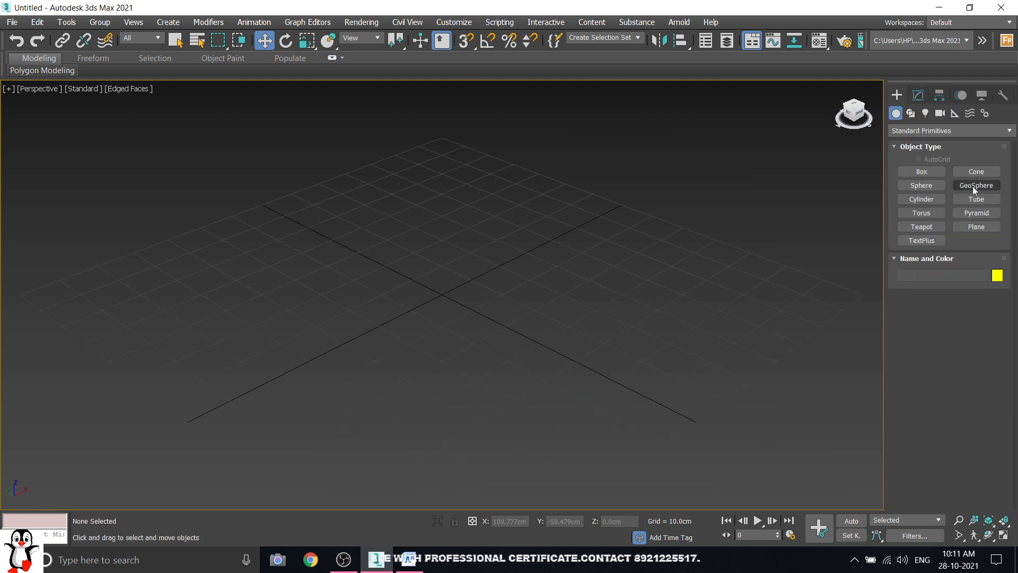
pyautogui.click(972, 186)
pyautogui.moveTo(442, 295); pyautogui.dragTo(557, 358)
pyautogui.press('w')
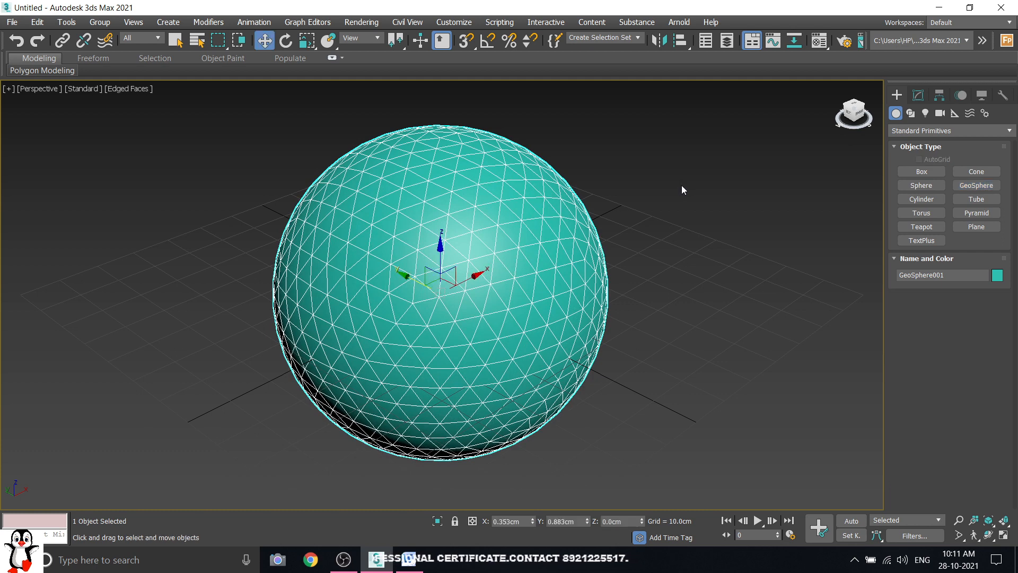
# Create a standard sphere beside the geosphere and move it to about X 85.1 cm and Z 10.6 cm.
pyautogui.click(934, 187)
pyautogui.scroll(-2, 686, 290)
pyautogui.moveTo(682, 284); pyautogui.dragTo(732, 336)
pyautogui.press('w')
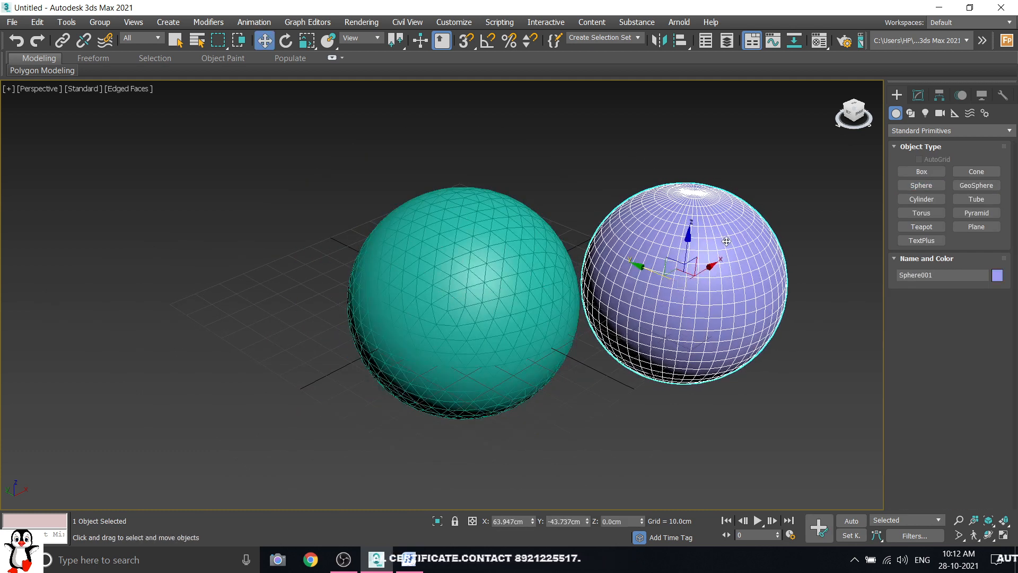
pyautogui.moveTo(686, 255); pyautogui.dragTo(721, 209)
# Compare the mesh faces and shading of the geosphere and the sphere with edged faces hidden and shown.
pyautogui.click(574, 218)
pyautogui.scroll(3, 578, 233)
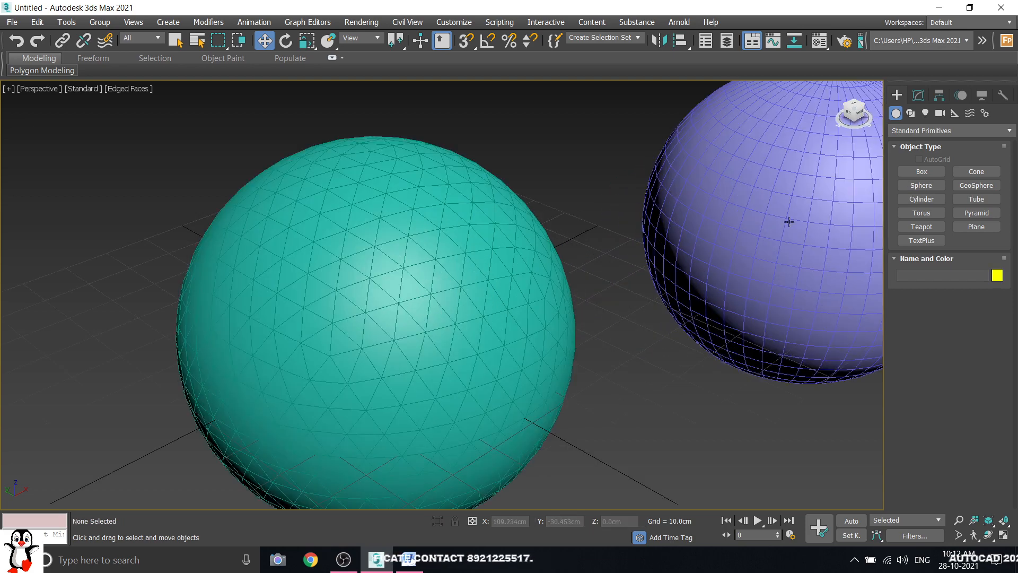
pyautogui.click(494, 285)
pyautogui.moveTo(493, 285); pyautogui.dragTo(353, 304, button='middle')
pyautogui.click(668, 229)
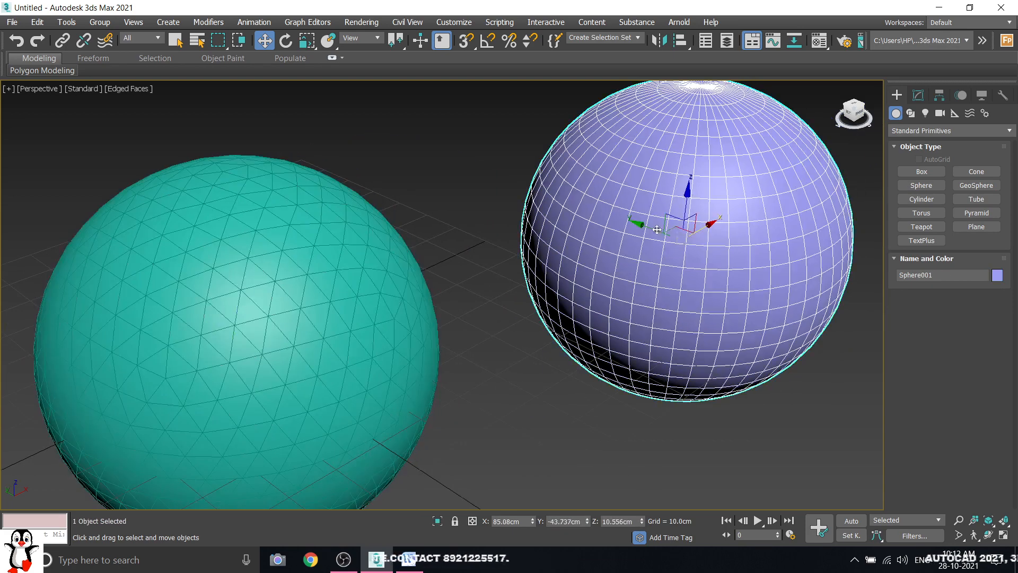
pyautogui.press('F4')
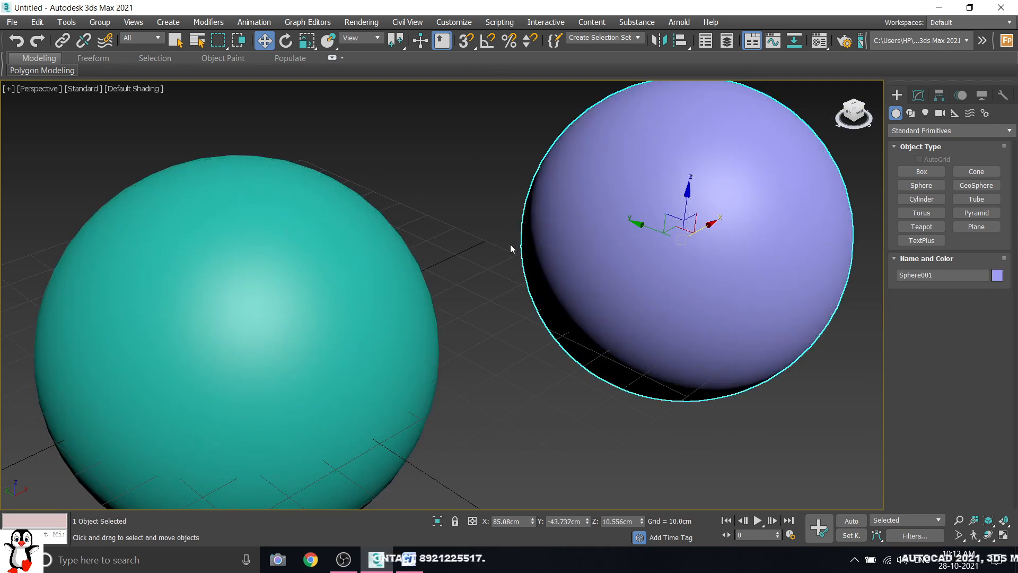
pyautogui.keyDown('alt'); pyautogui.moveTo(511, 261); pyautogui.dragTo(479, 277, button='middle'); pyautogui.keyUp('alt')
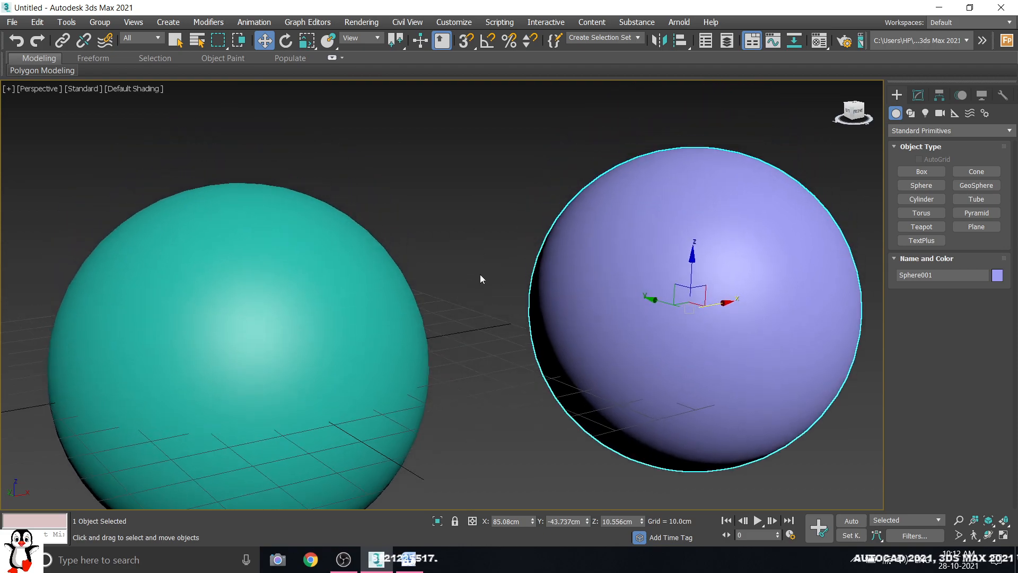
pyautogui.press('F4')
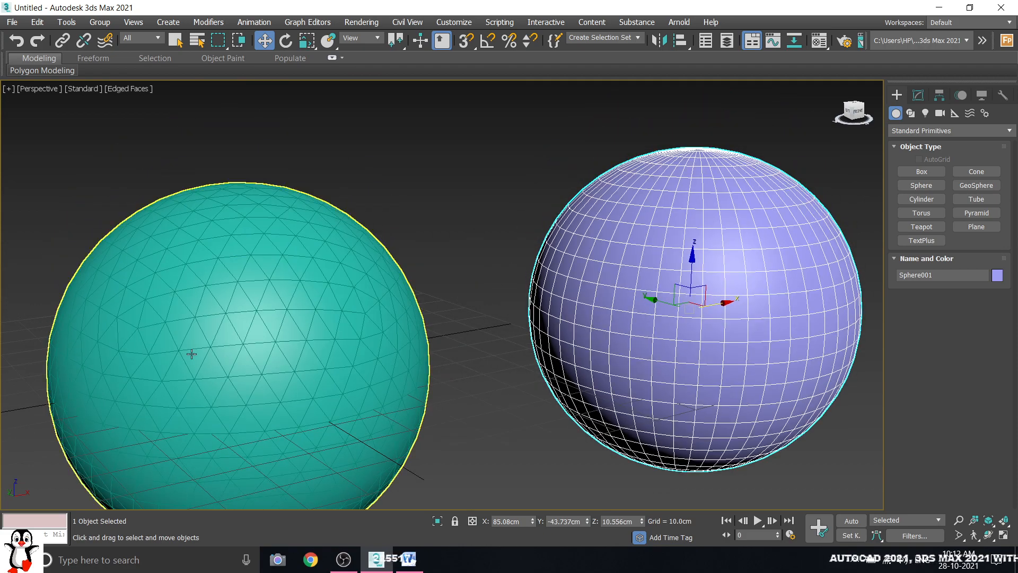
pyautogui.moveTo(606, 307)
pyautogui.keyDown('alt'); pyautogui.mouseDown(button='middle')
pyautogui.moveTo(518, 308)
pyautogui.moveTo(602, 307)
pyautogui.moveTo(610, 297)
pyautogui.moveTo(593, 303)
pyautogui.mouseUp(button='middle'); pyautogui.keyUp('alt')
# Compare the creation parameters of the geosphere with those of the standard sphere.
pyautogui.click(228, 287)
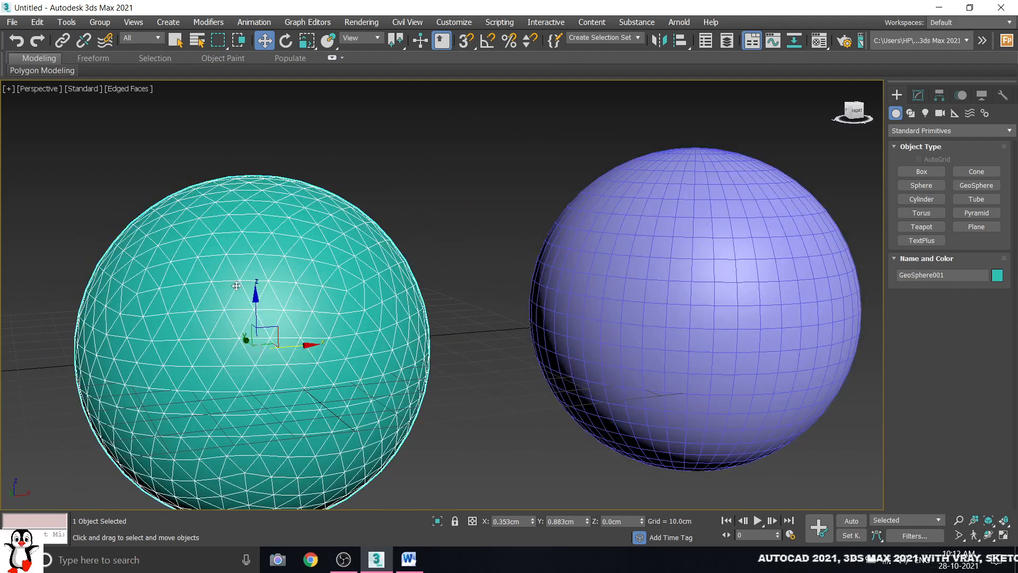
pyautogui.click(918, 95)
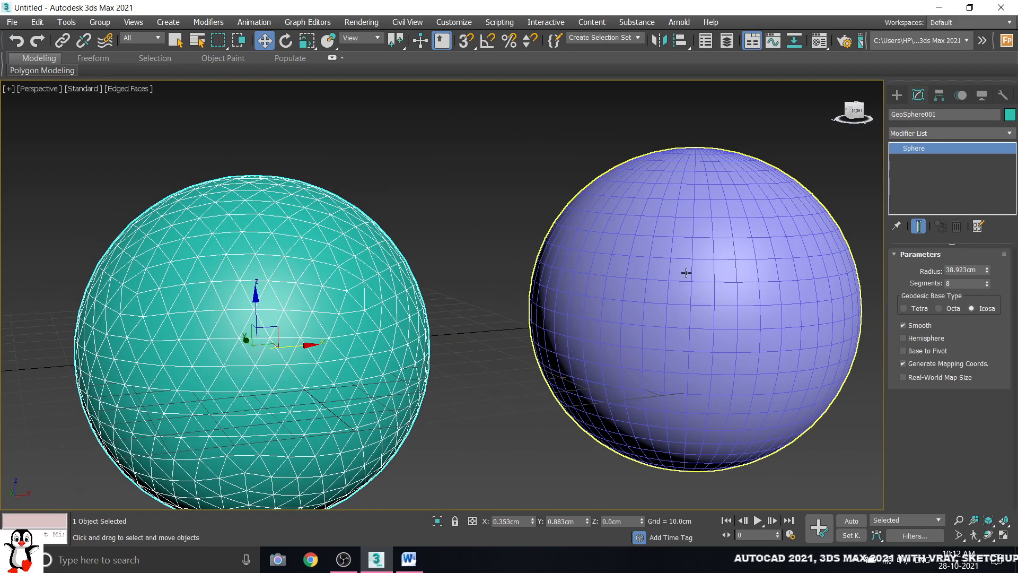
pyautogui.click(681, 273)
pyautogui.click(320, 319)
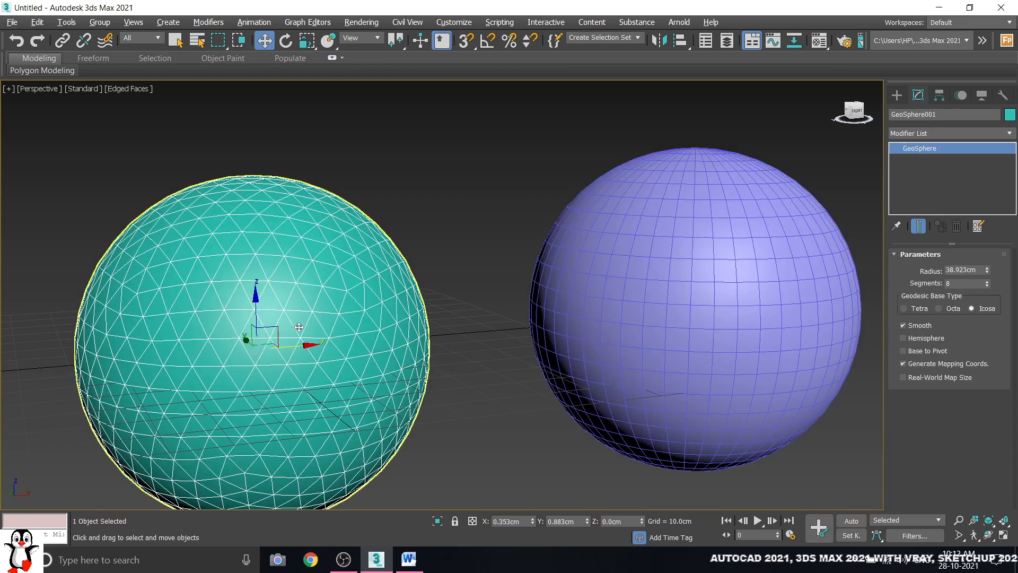
pyautogui.keyDown('alt'); pyautogui.moveTo(330, 318); pyautogui.dragTo(330, 323, button='middle'); pyautogui.keyUp('alt')
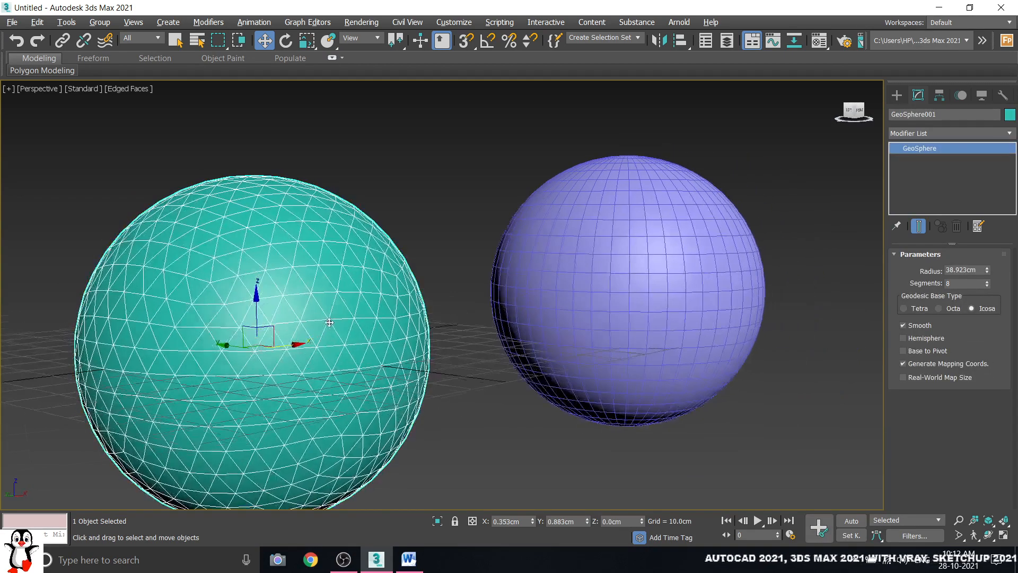
# Set the geosphere's segments to 10 and try the Tetra, Octa and Icosa base types.
pyautogui.click(987, 281)
pyautogui.click(987, 281)
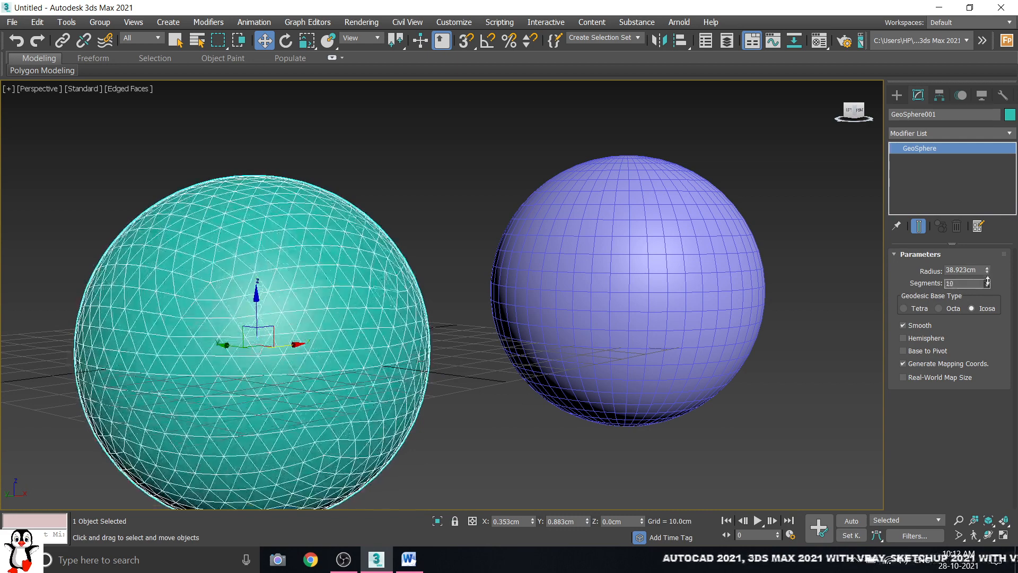
pyautogui.click(920, 308)
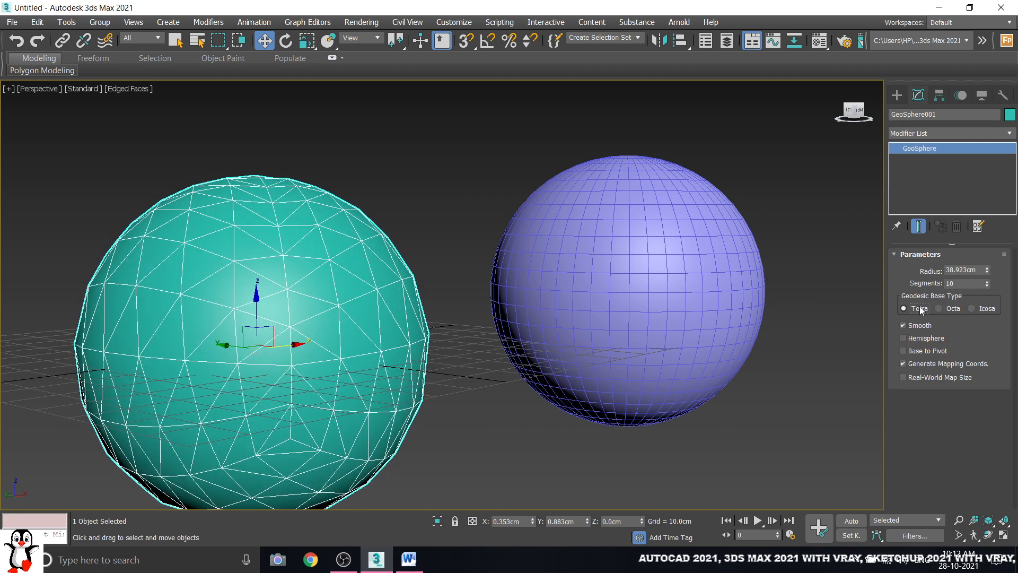
pyautogui.click(953, 310)
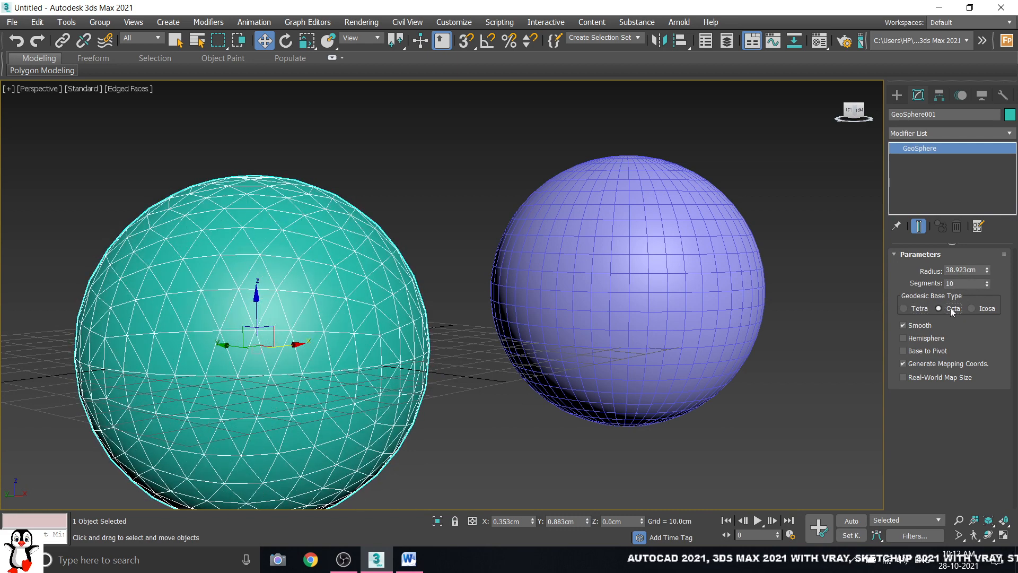
pyautogui.click(978, 309)
# Set the geosphere's segments to 2 and compare its Tetra and Octa base types, leaving it on Icosa.
pyautogui.moveTo(988, 284)
pyautogui.mouseDown()
pyautogui.moveTo(988, 296)
pyautogui.moveTo(987, 287)
pyautogui.mouseUp()
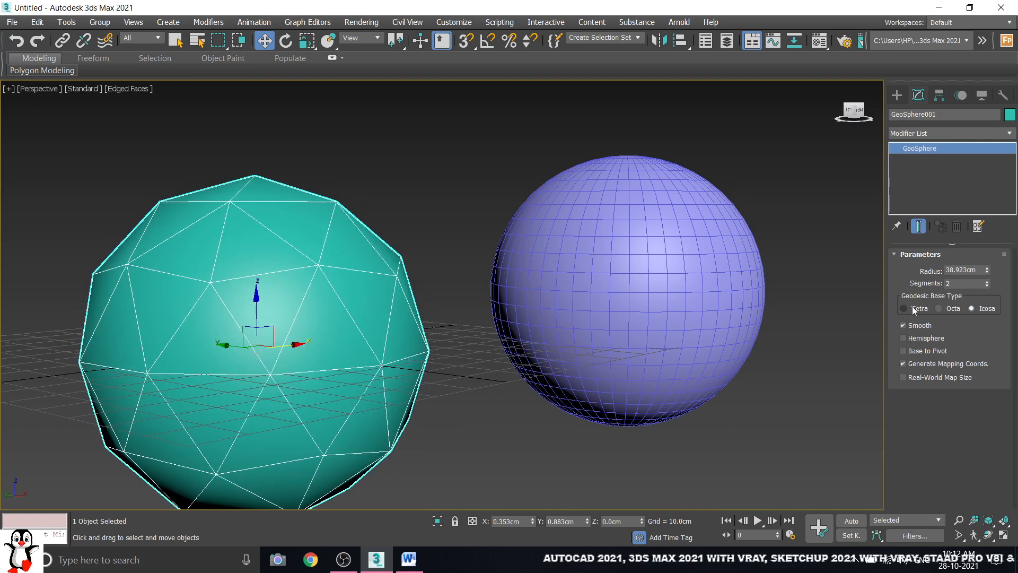
pyautogui.click(913, 309)
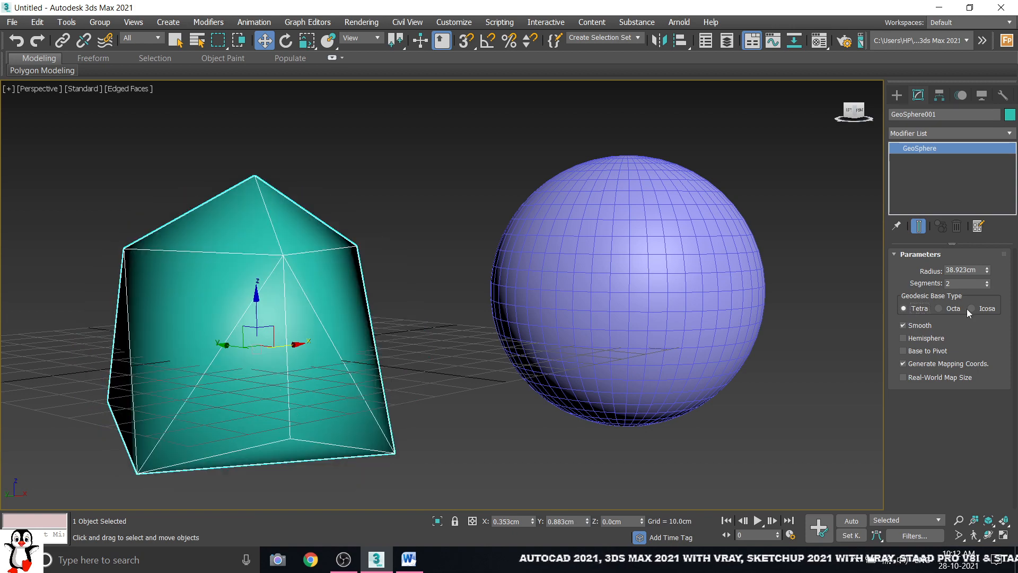
pyautogui.click(955, 311)
pyautogui.keyDown('alt'); pyautogui.moveTo(239, 300); pyautogui.dragTo(319, 314, button='middle'); pyautogui.keyUp('alt')
pyautogui.click(997, 311)
pyautogui.keyDown('alt'); pyautogui.moveTo(620, 300); pyautogui.dragTo(417, 313, button='middle'); pyautogui.keyUp('alt')
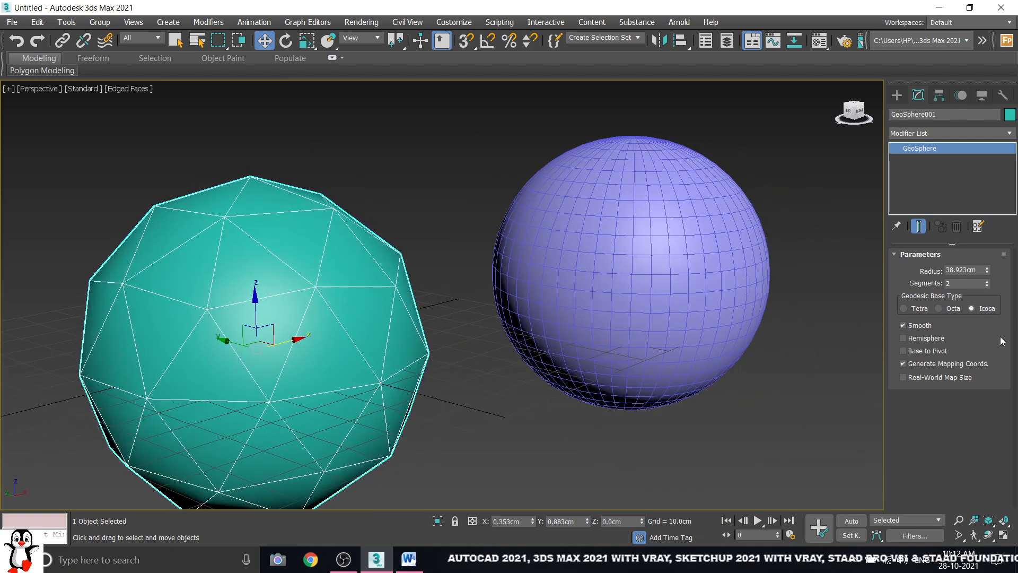
# Cut the geosphere to a dome with the Hemisphere option, checking it off and on.
pyautogui.click(904, 338)
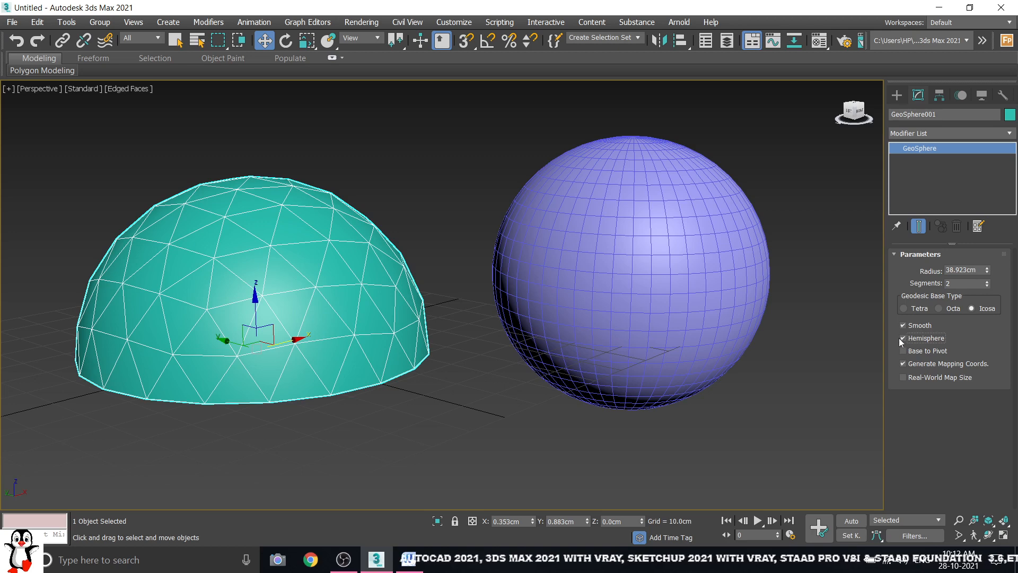
pyautogui.click(903, 338)
pyautogui.click(902, 338)
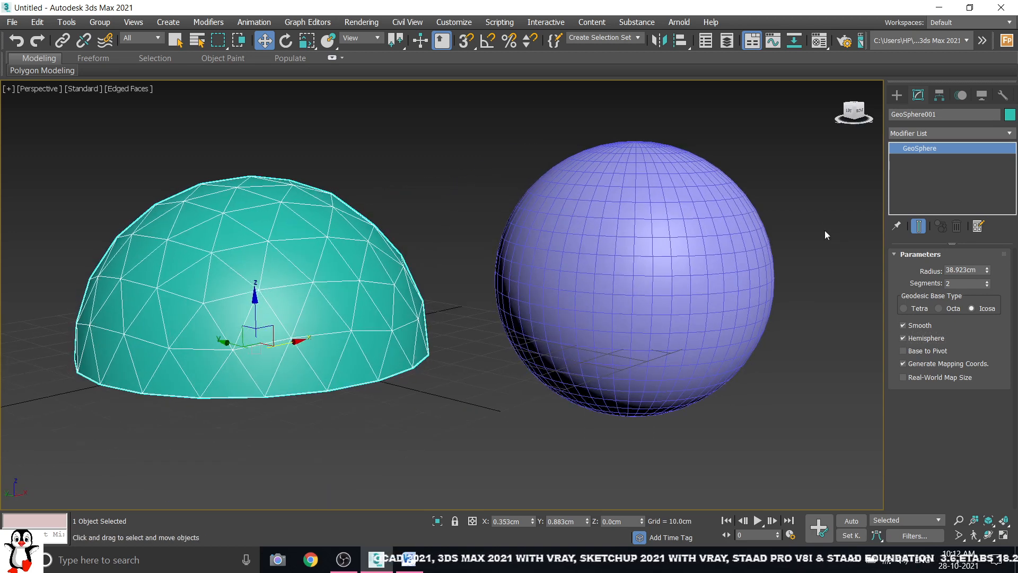
# Delete both the standard sphere and the geosphere dome to empty the scene.
pyautogui.click(835, 239)
pyautogui.scroll(-4, 371, 318)
pyautogui.moveTo(256, 428); pyautogui.dragTo(250, 422)
pyautogui.press('Delete')
pyautogui.moveTo(59, 460); pyautogui.dragTo(55, 459)
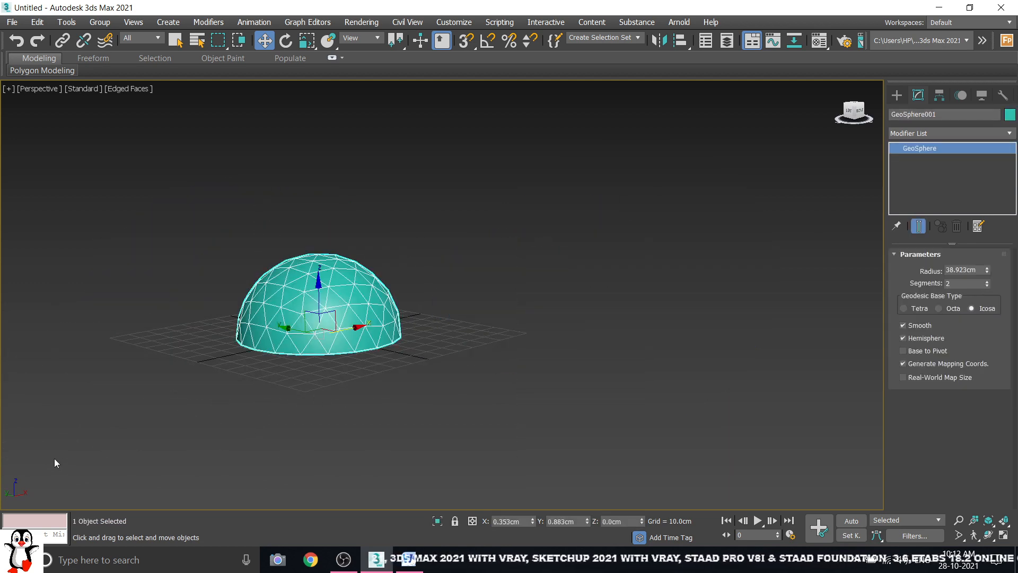
pyautogui.press('Delete')
pyautogui.press('z')
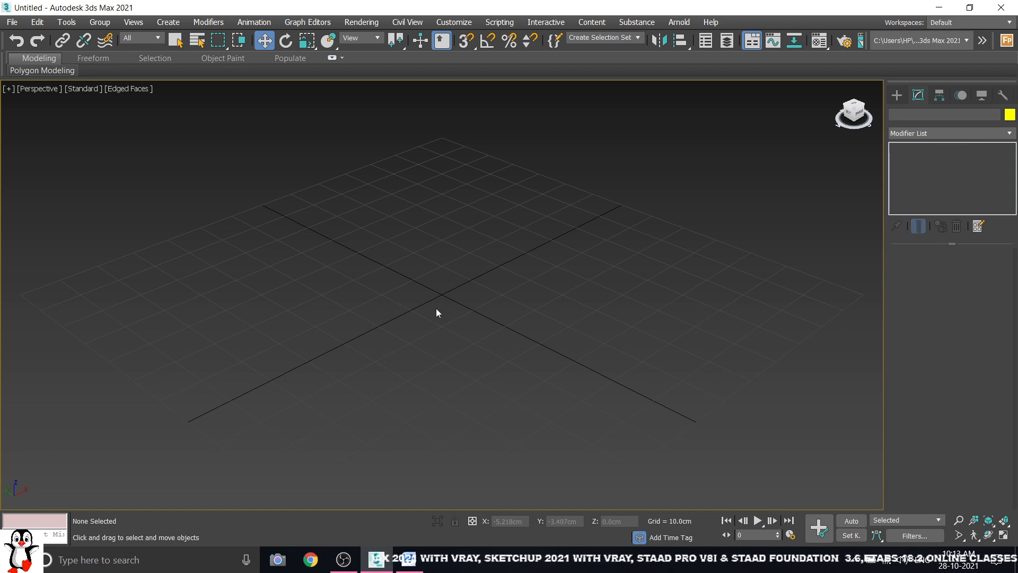
# Look through the geometry categories, including Extended Primitives, and return to Standard Primitives.
pyautogui.click(898, 96)
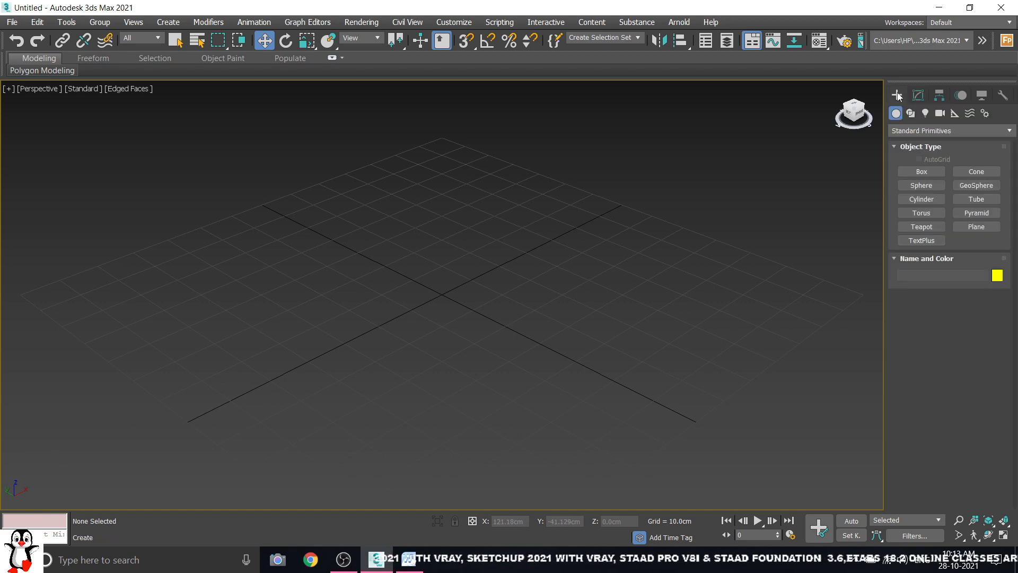
pyautogui.click(909, 131)
pyautogui.click(910, 143)
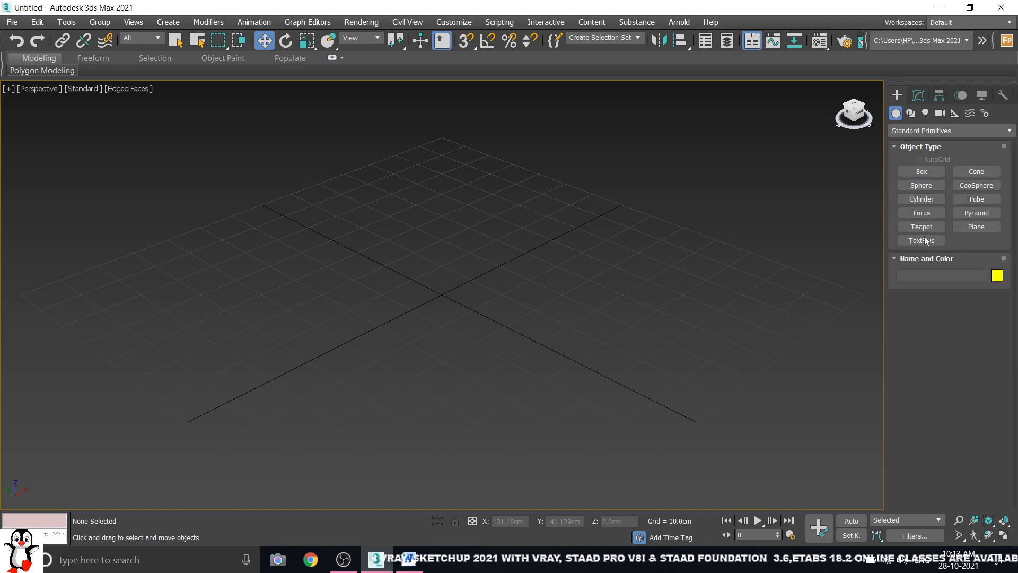
pyautogui.click(905, 132)
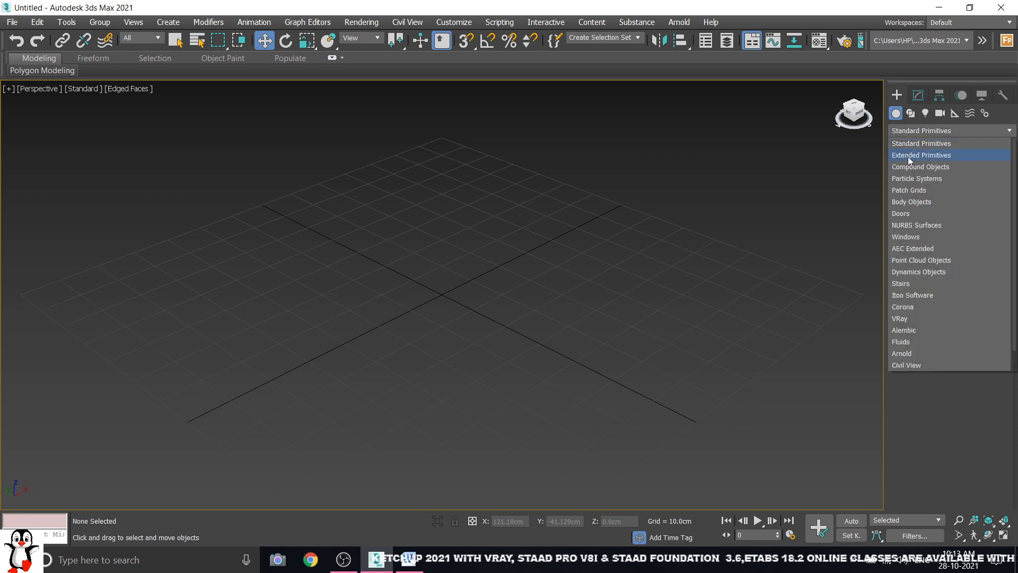
pyautogui.click(908, 157)
pyautogui.click(915, 133)
pyautogui.click(915, 144)
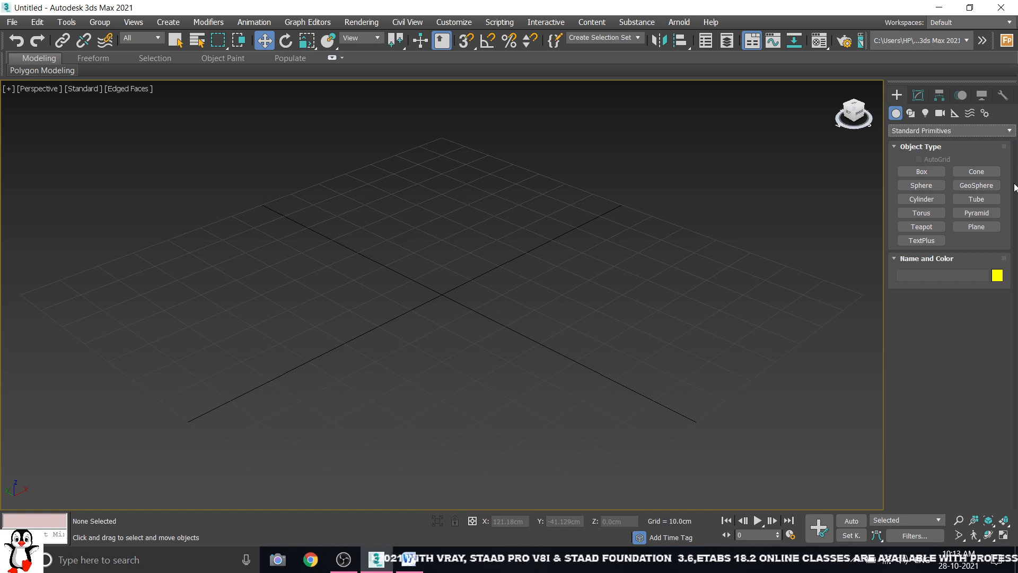
pyautogui.click(914, 131)
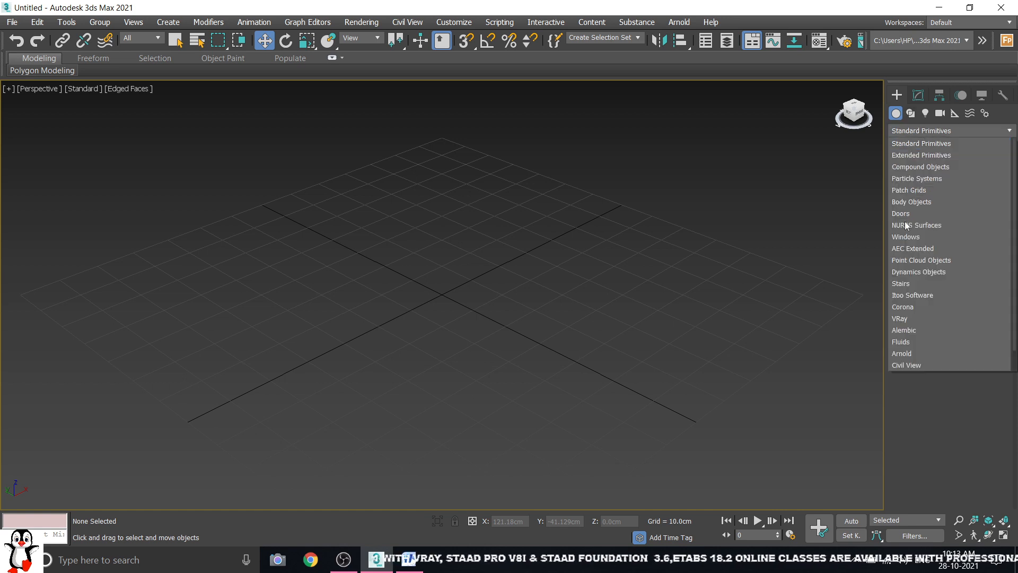
pyautogui.click(527, 323)
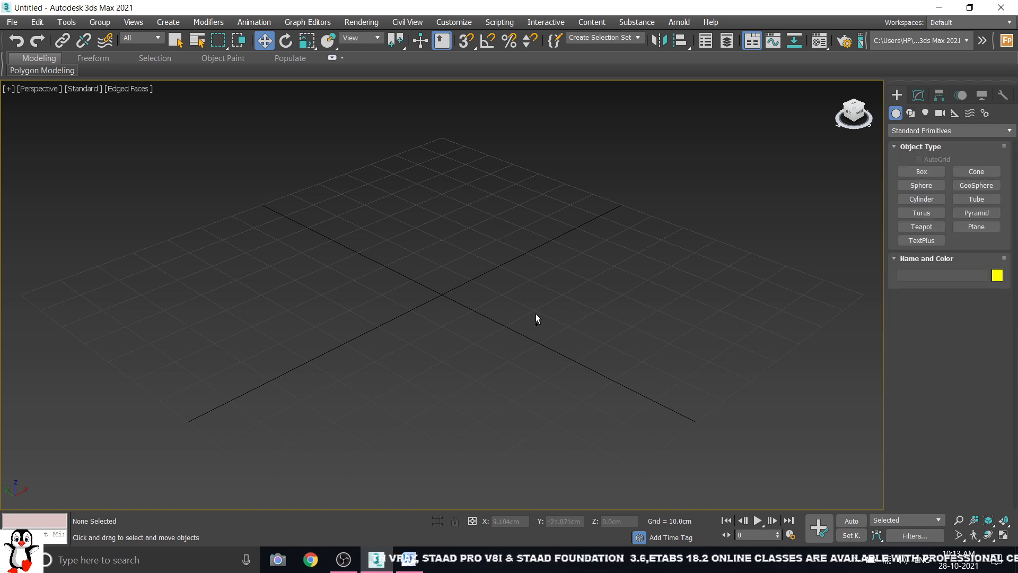